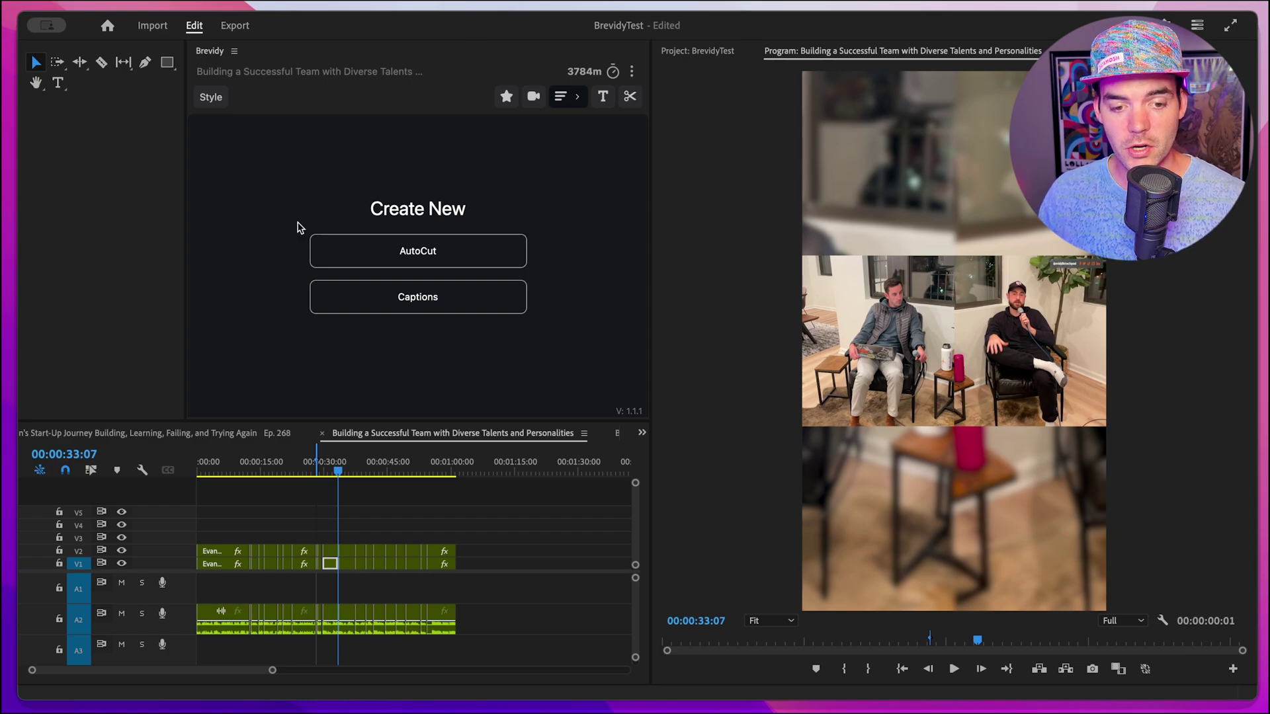
Mark the in point at the start of the sequence and the out point at the end of the clips, at 00:01:01:07.
left_click_drag(238, 463, 199, 463)
key("i")
left_click_drag(434, 464, 456, 470)
key("o")
Create captions for the marked range with caption style None and Accurate transcription, and view the transcript from its beginning.
left_click(425, 301)
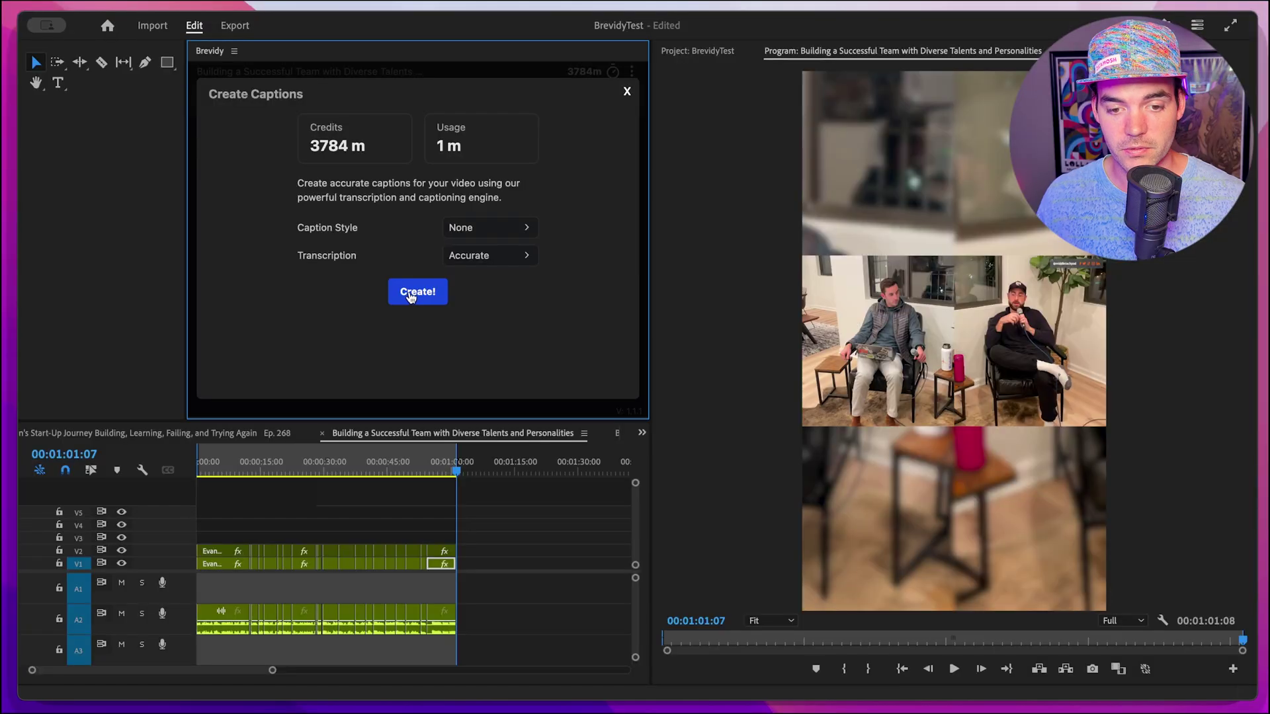
left_click(411, 296)
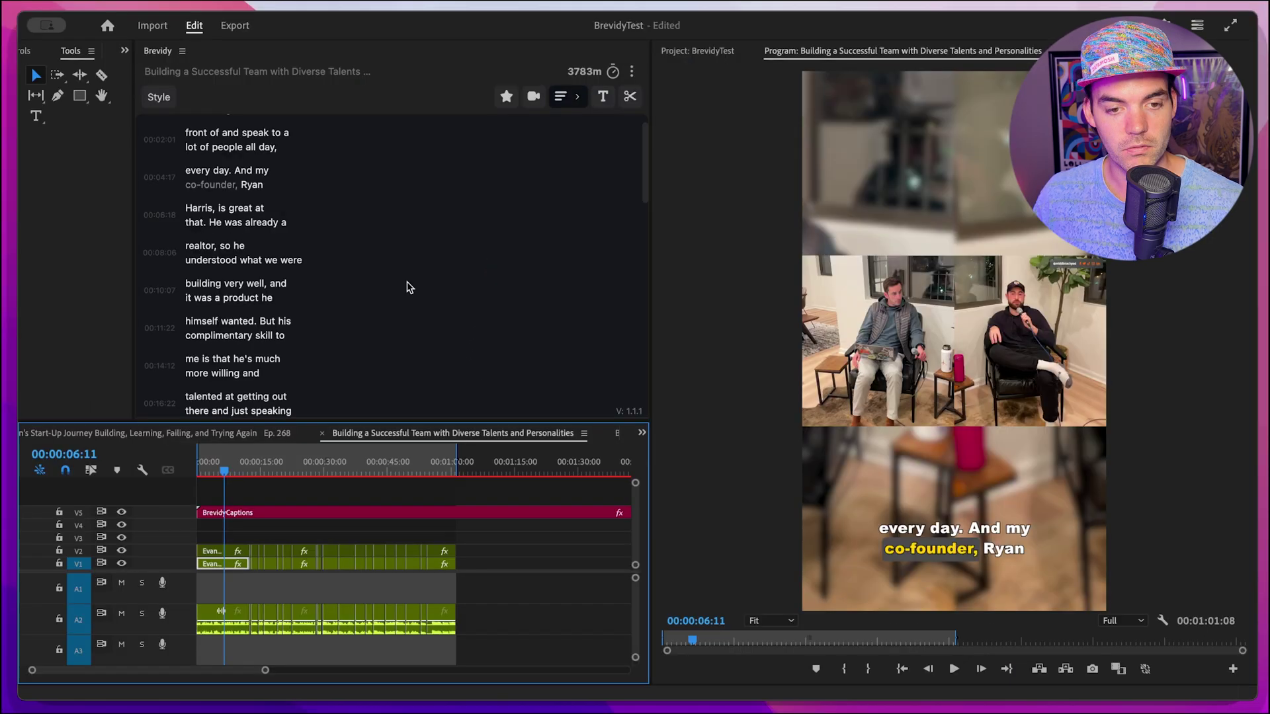
scroll(562, 285, "up", 1)
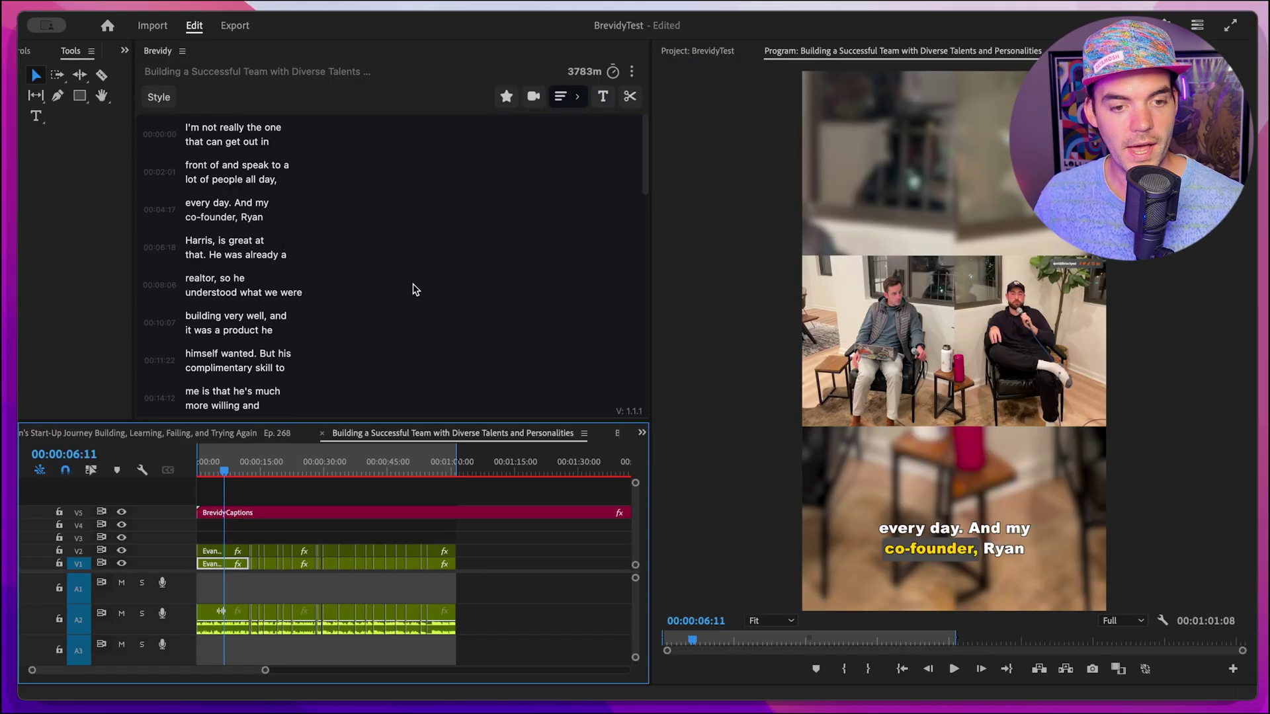
Apply the trending style preset Dramatic Zoom Spinning to the captions and play back part of the sequence.
left_click(167, 100)
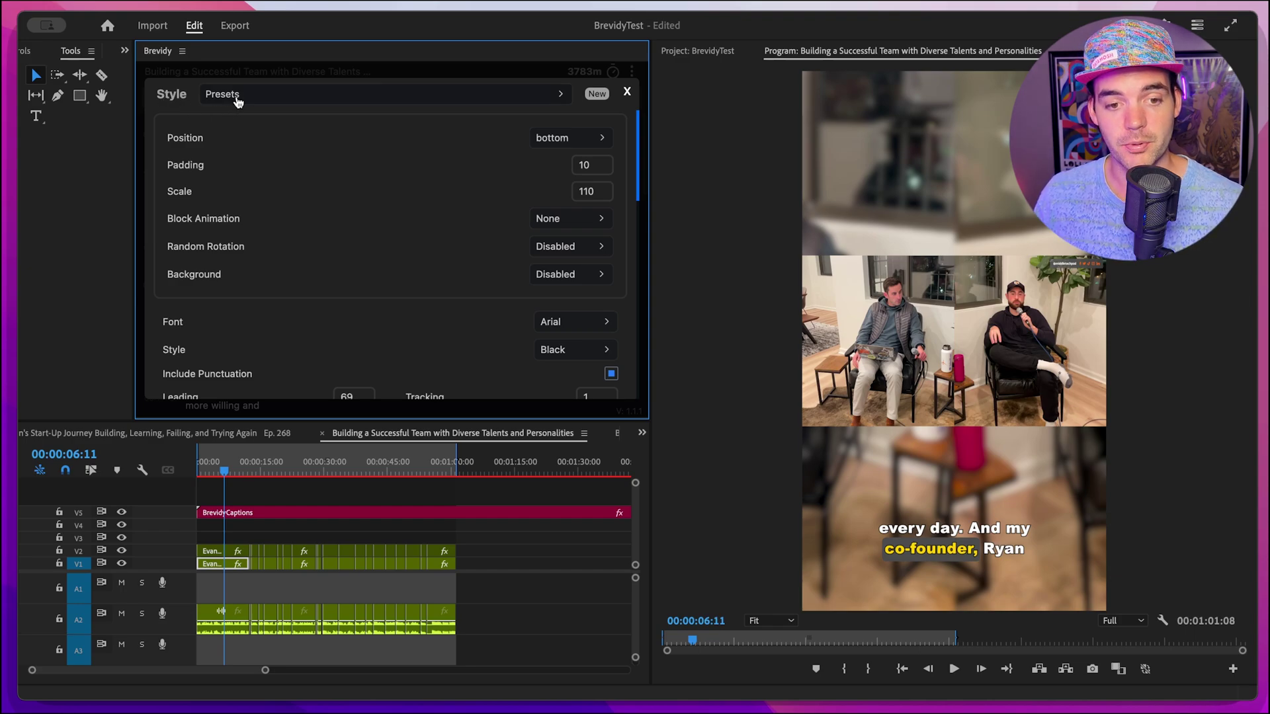
left_click(330, 99)
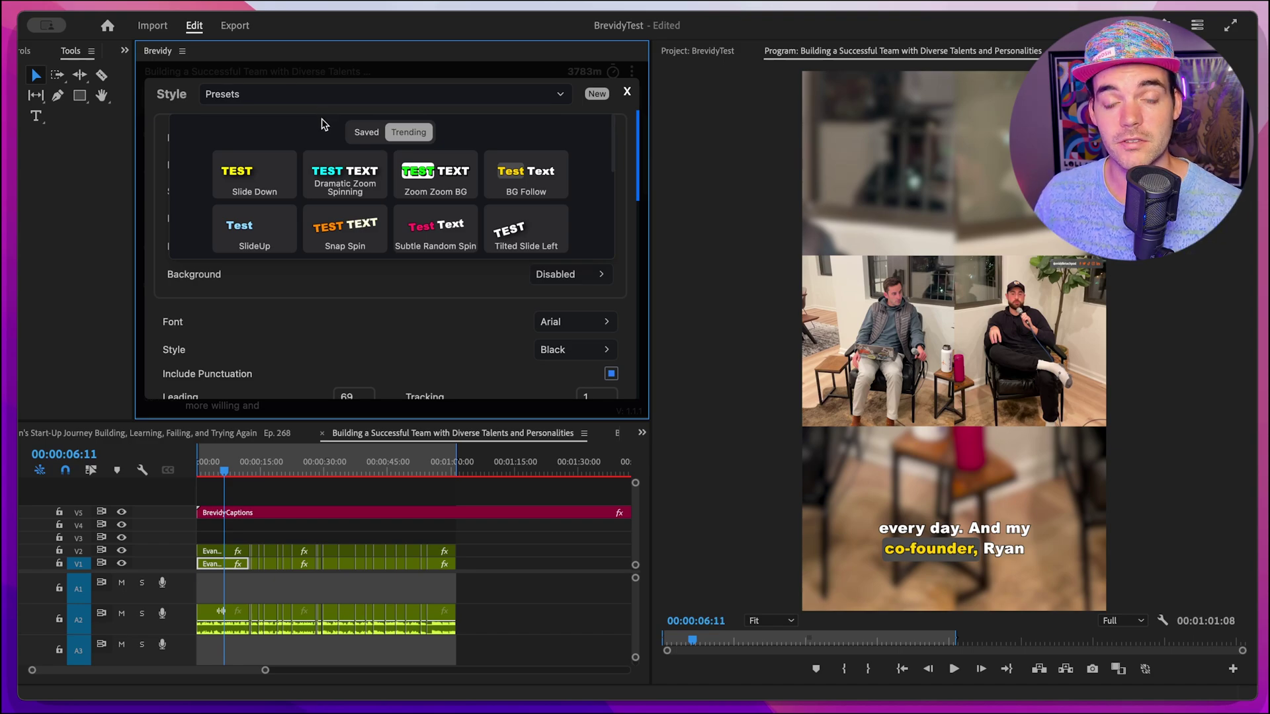
left_click(364, 132)
left_click(424, 133)
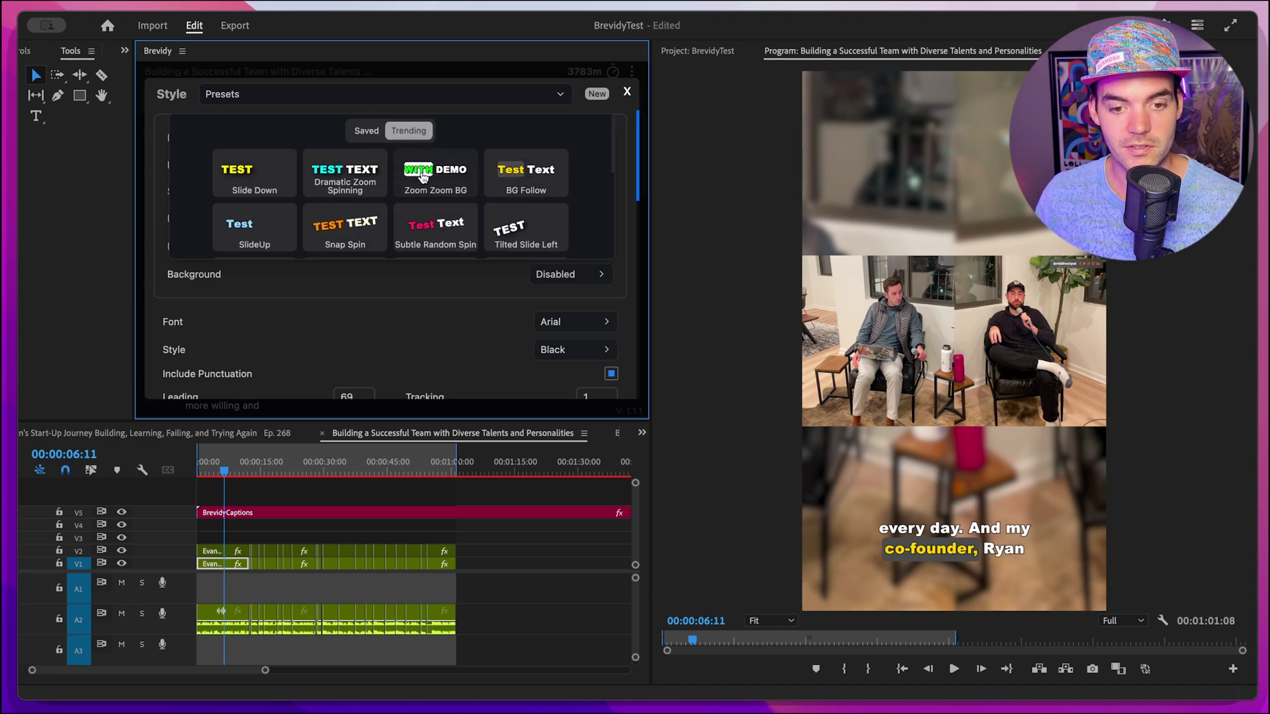
left_click(362, 176)
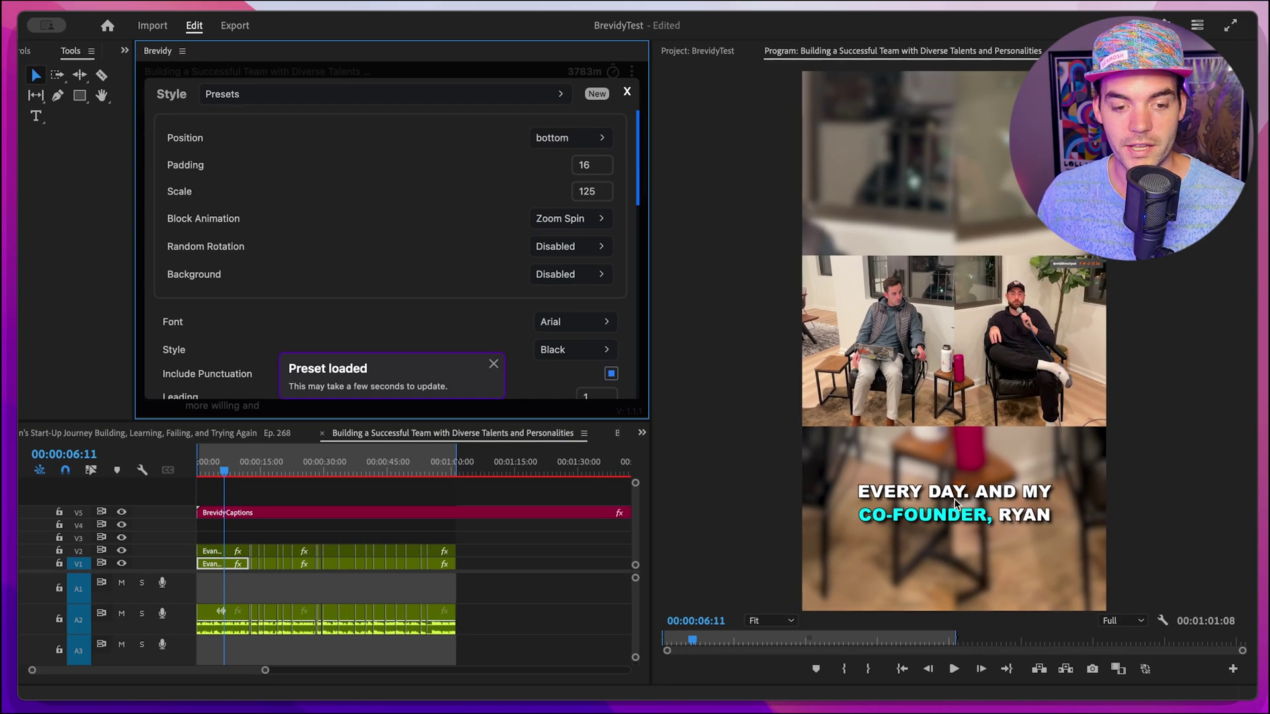
left_click(284, 491)
key("space")
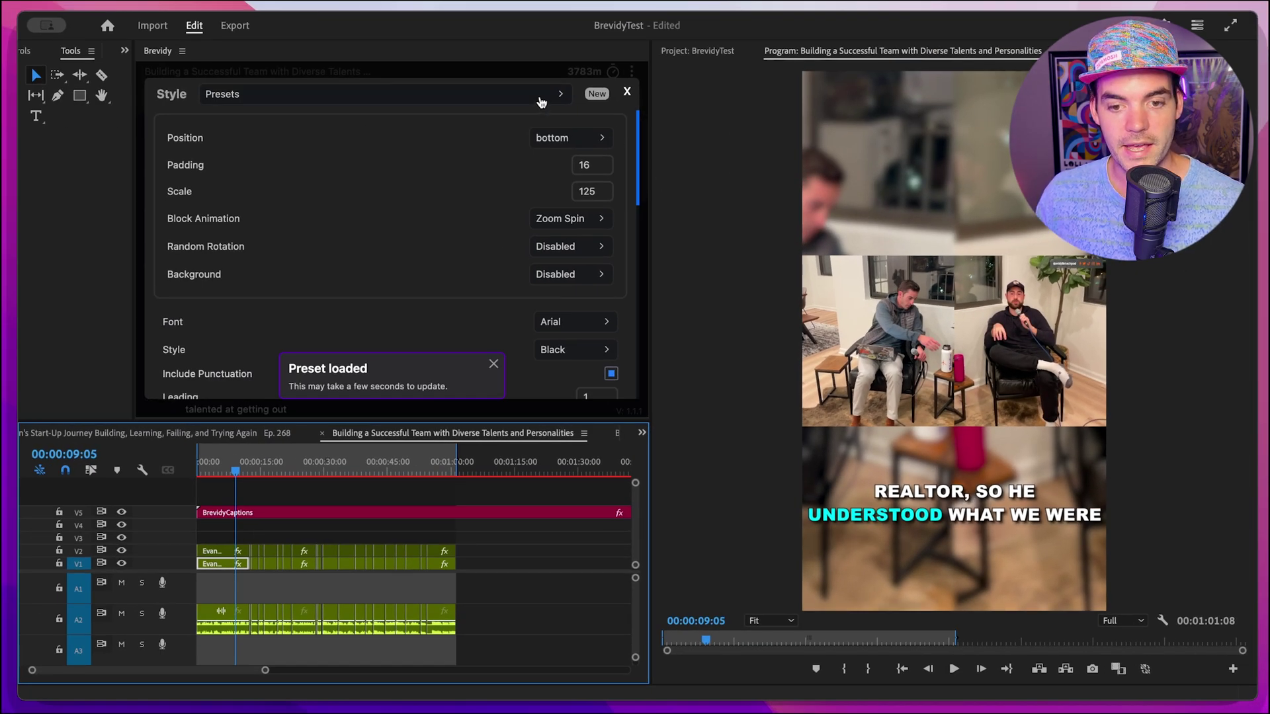
left_click(597, 95)
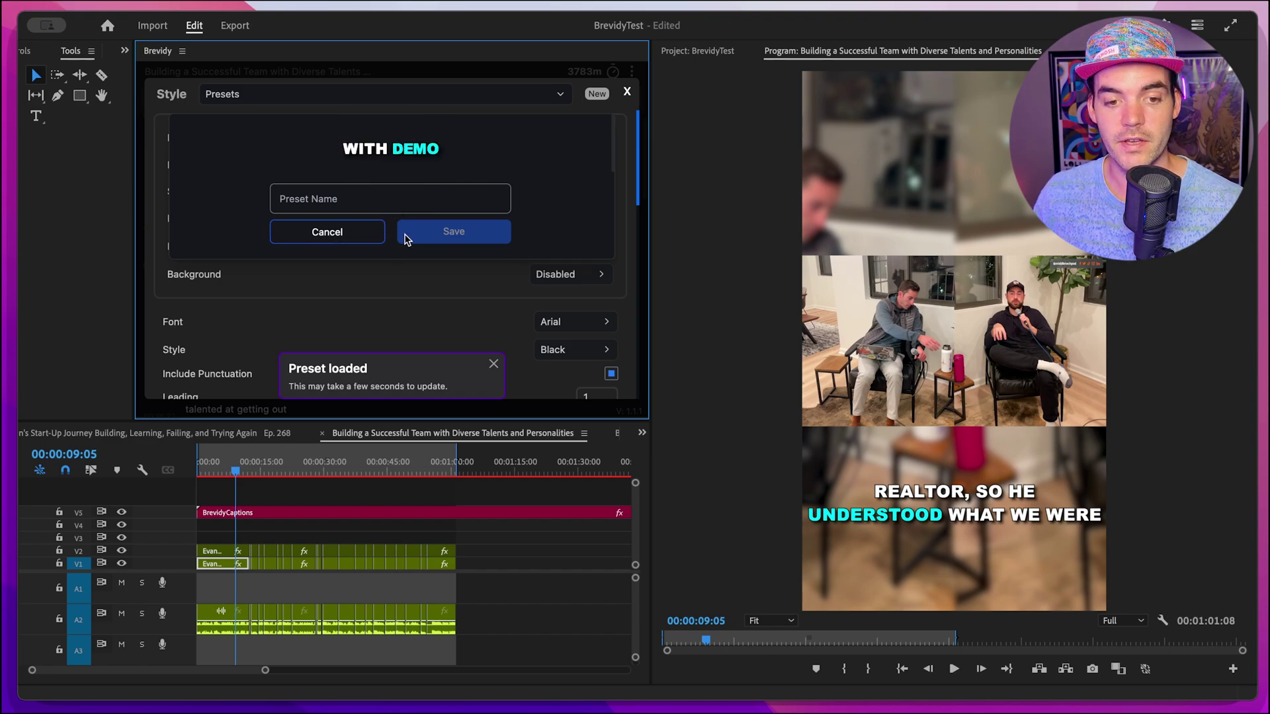
left_click(311, 234)
left_click(455, 98)
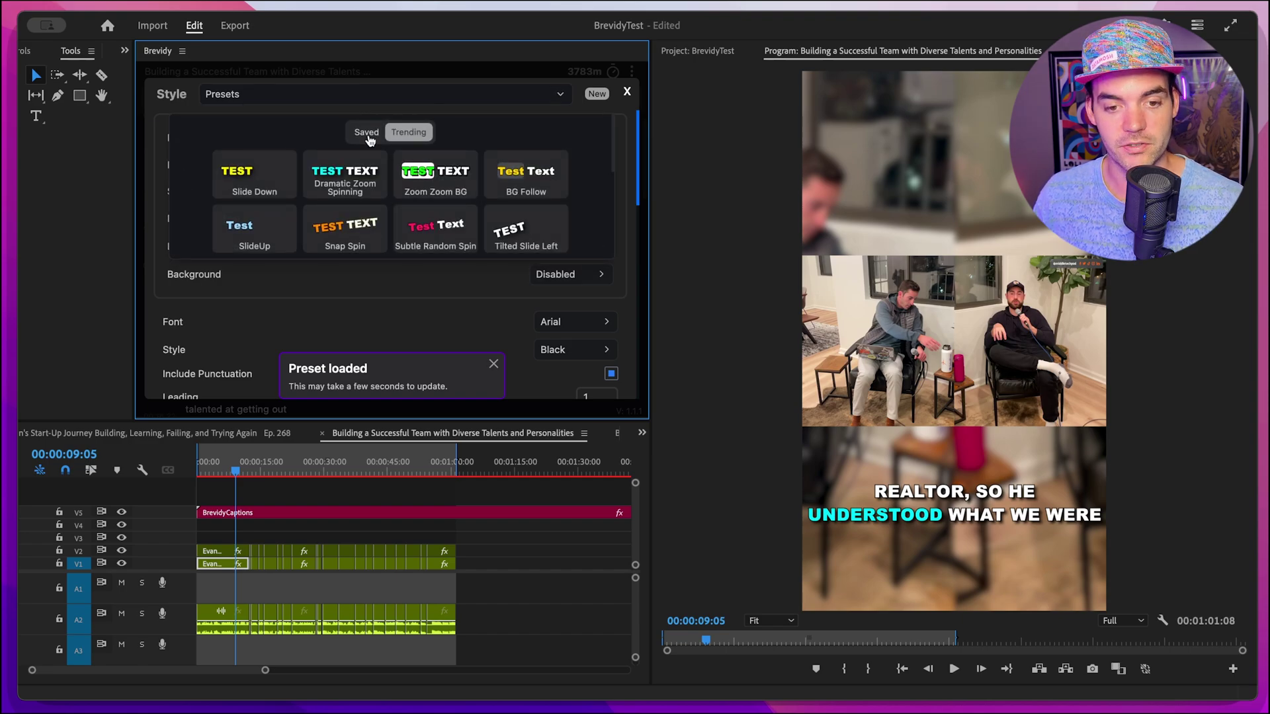
left_click(559, 97)
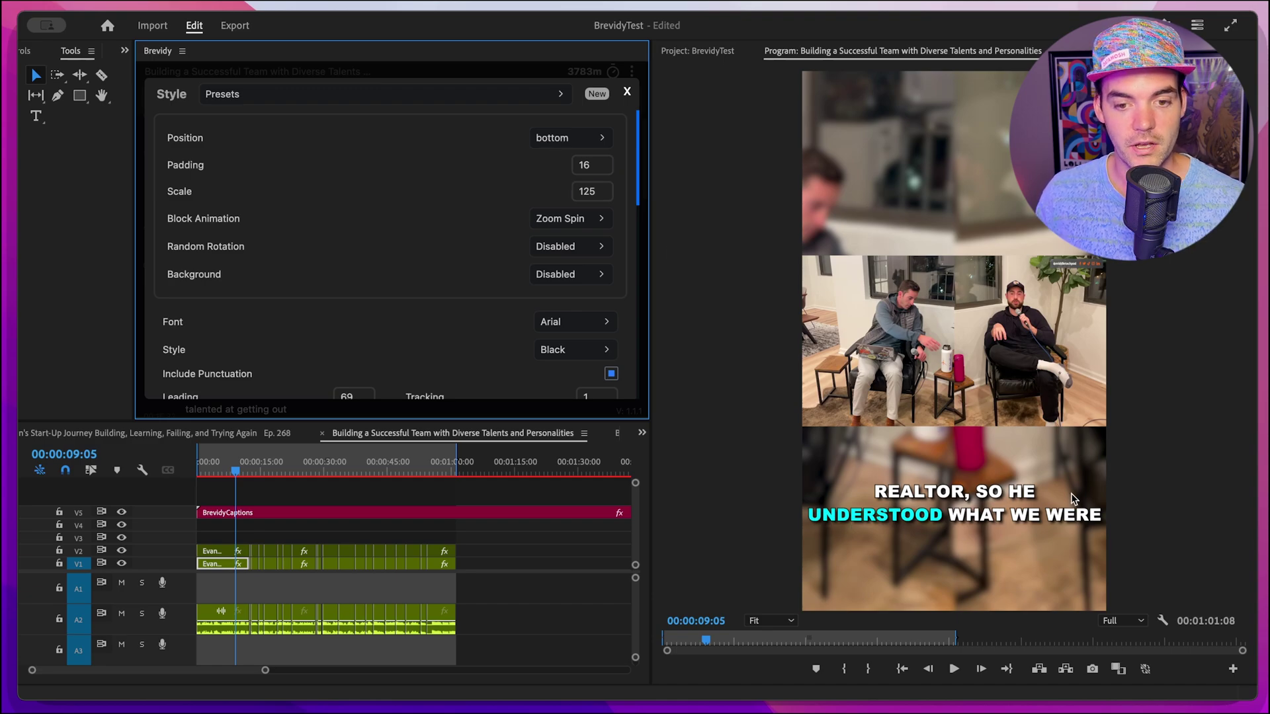
Try the captions at the middle position with padding 1 and at the top position.
left_click(582, 142)
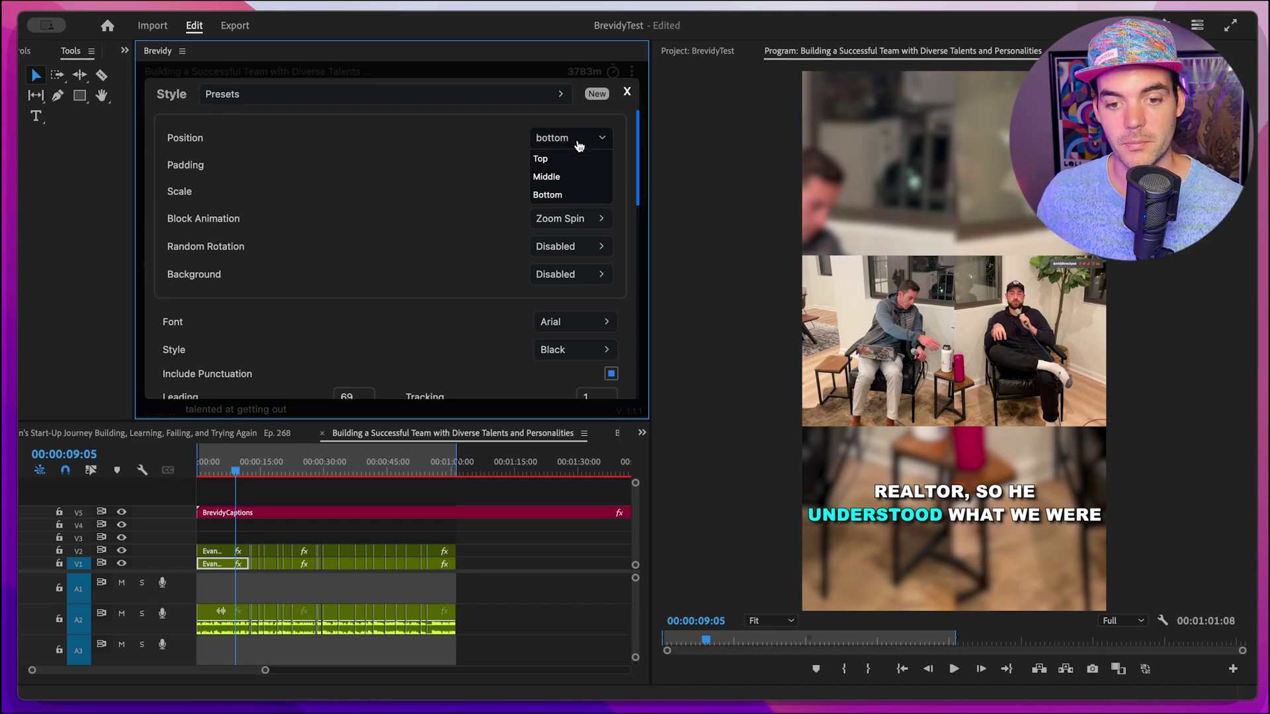
left_click(565, 178)
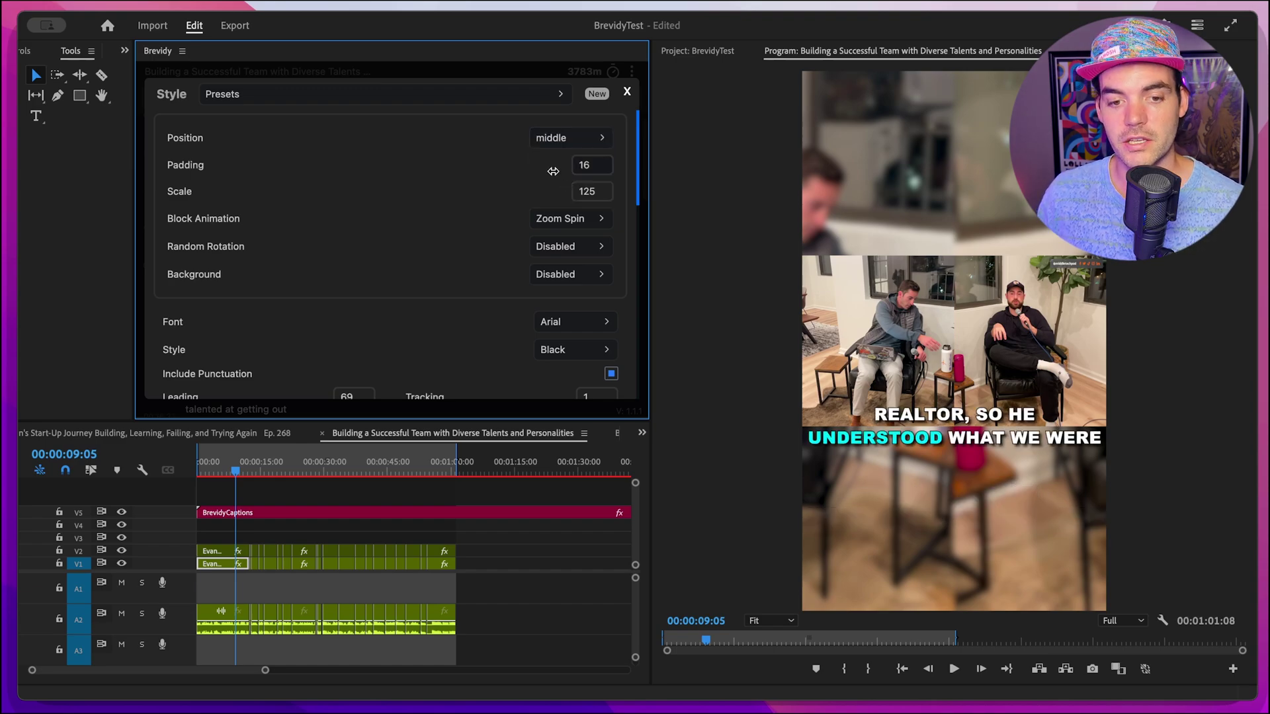
left_click_drag(570, 168, 546, 168)
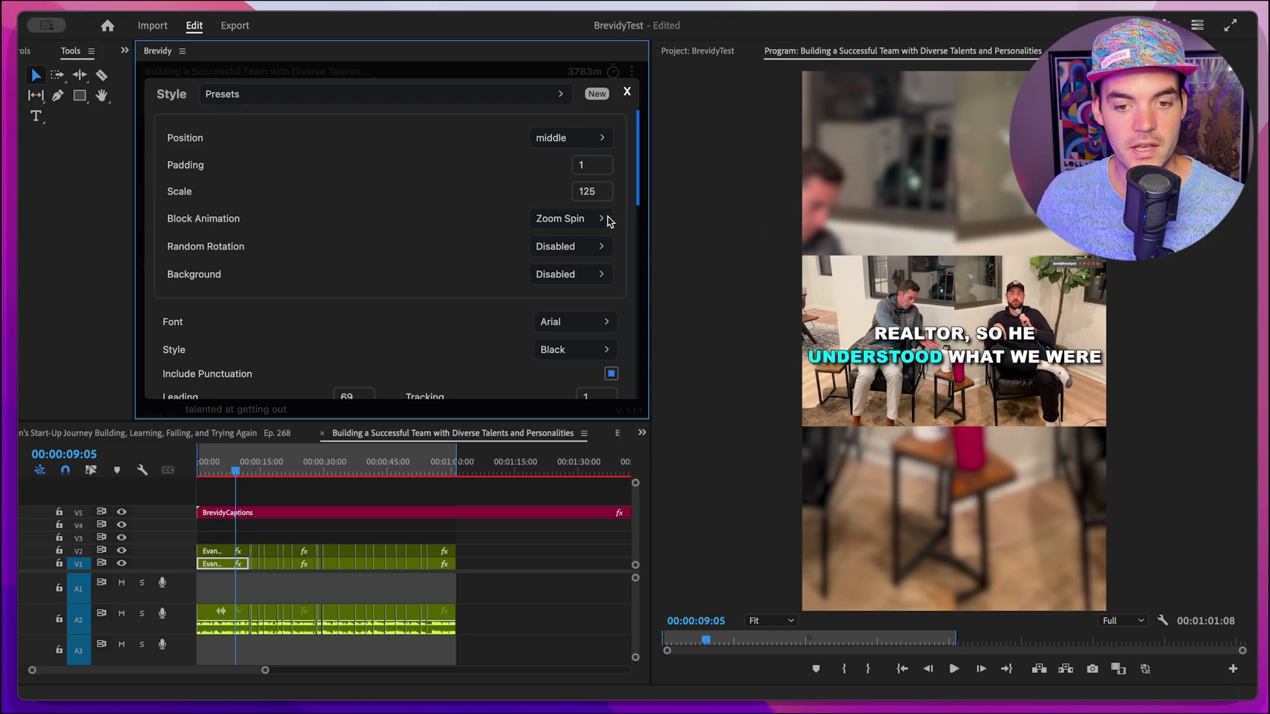
left_click(548, 139)
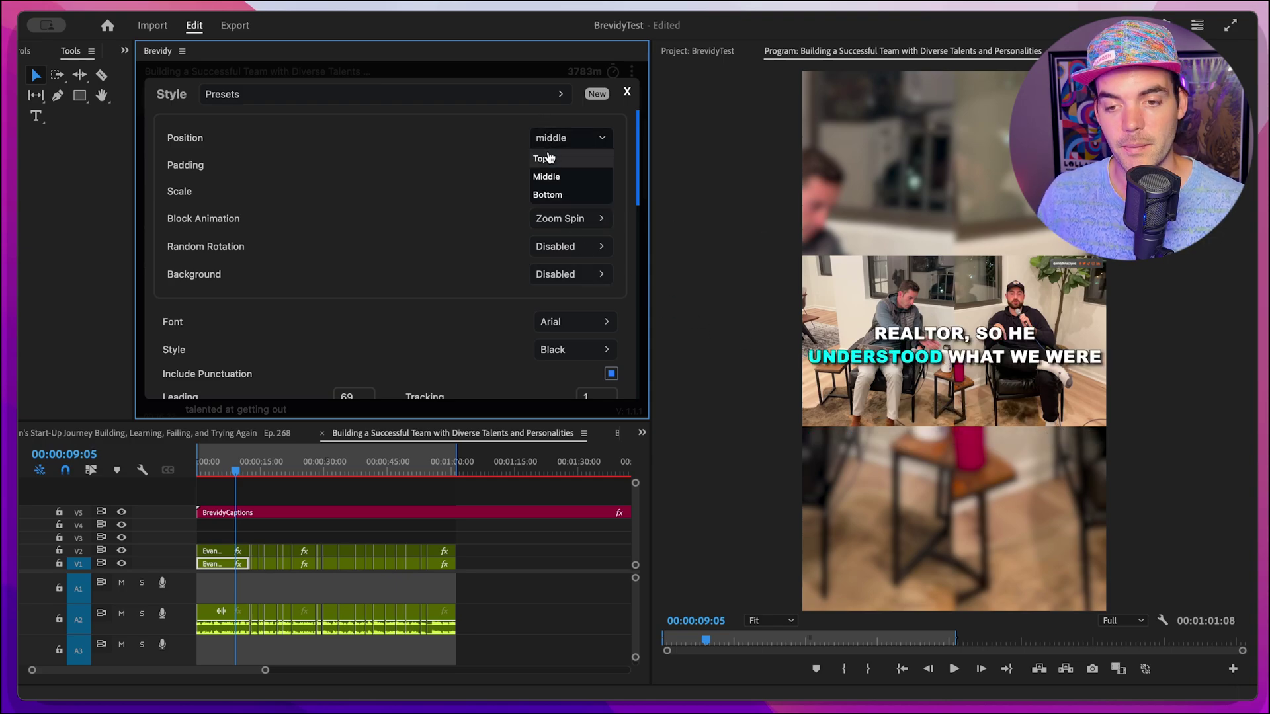
left_click(550, 157)
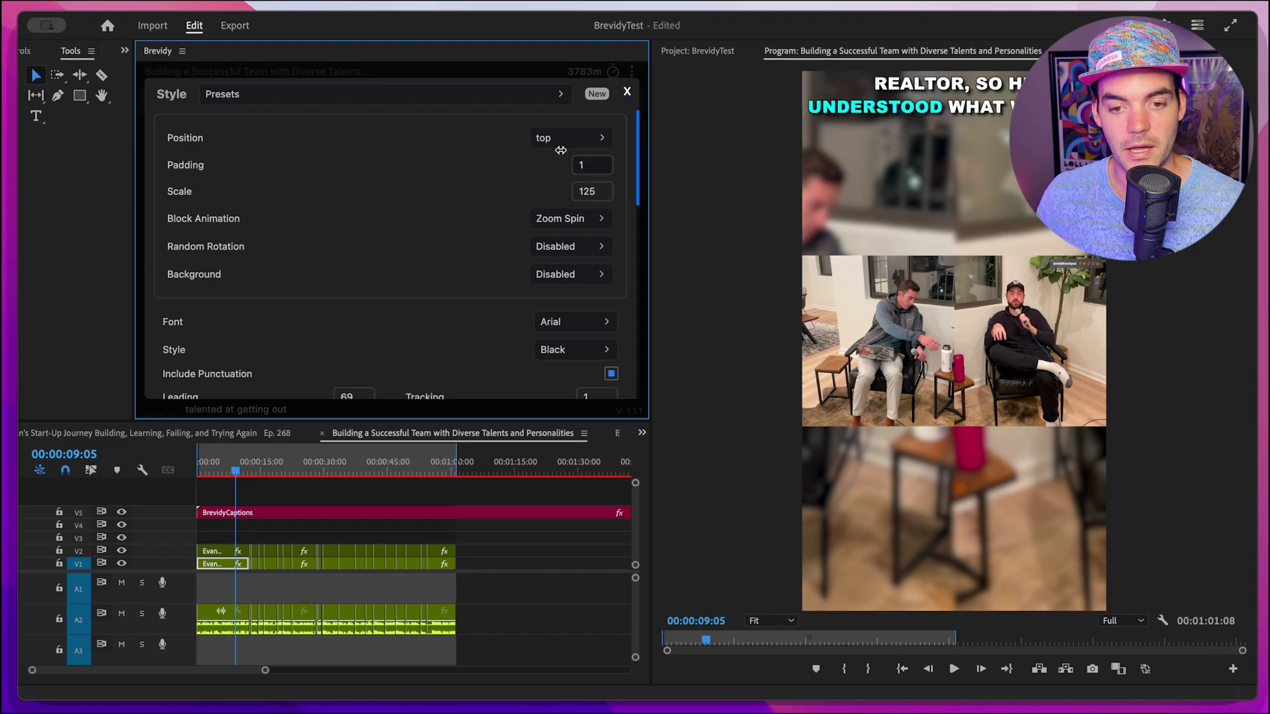
Set the caption position to Bottom with padding 21 and scale 138.
left_click(557, 141)
left_click(553, 195)
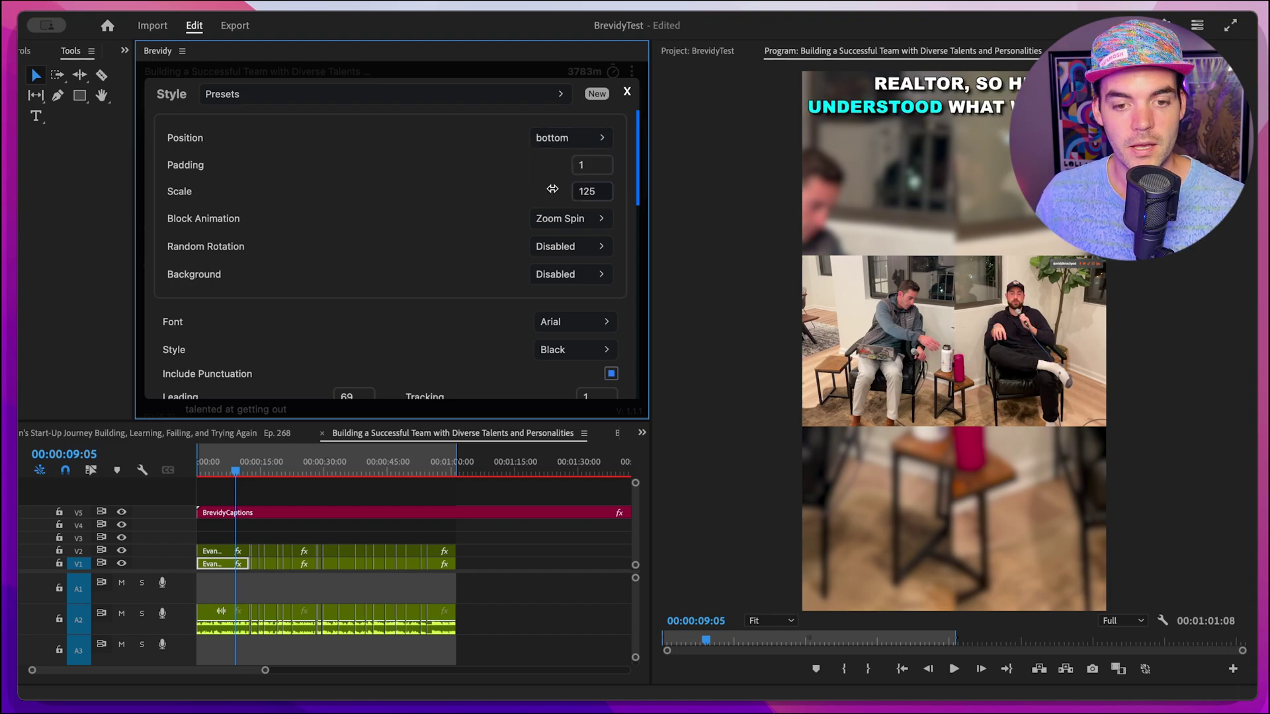
left_click_drag(423, 161, 471, 163)
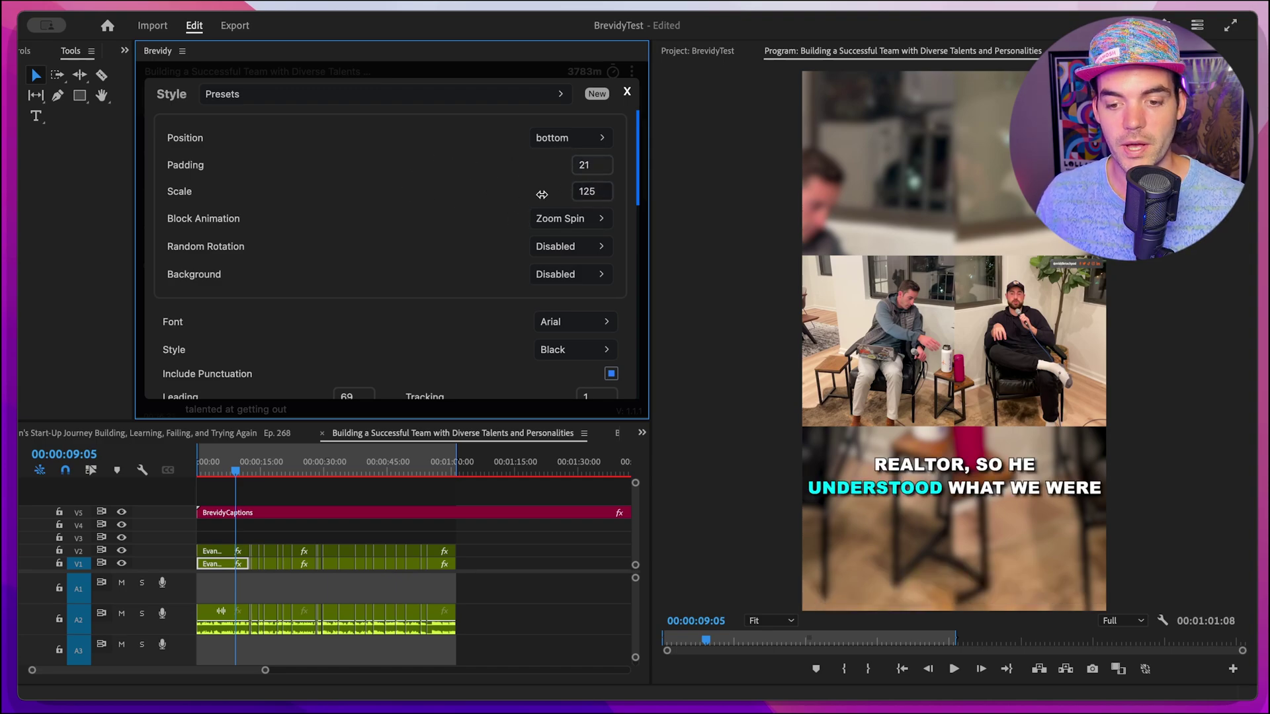
left_click_drag(527, 195, 517, 195)
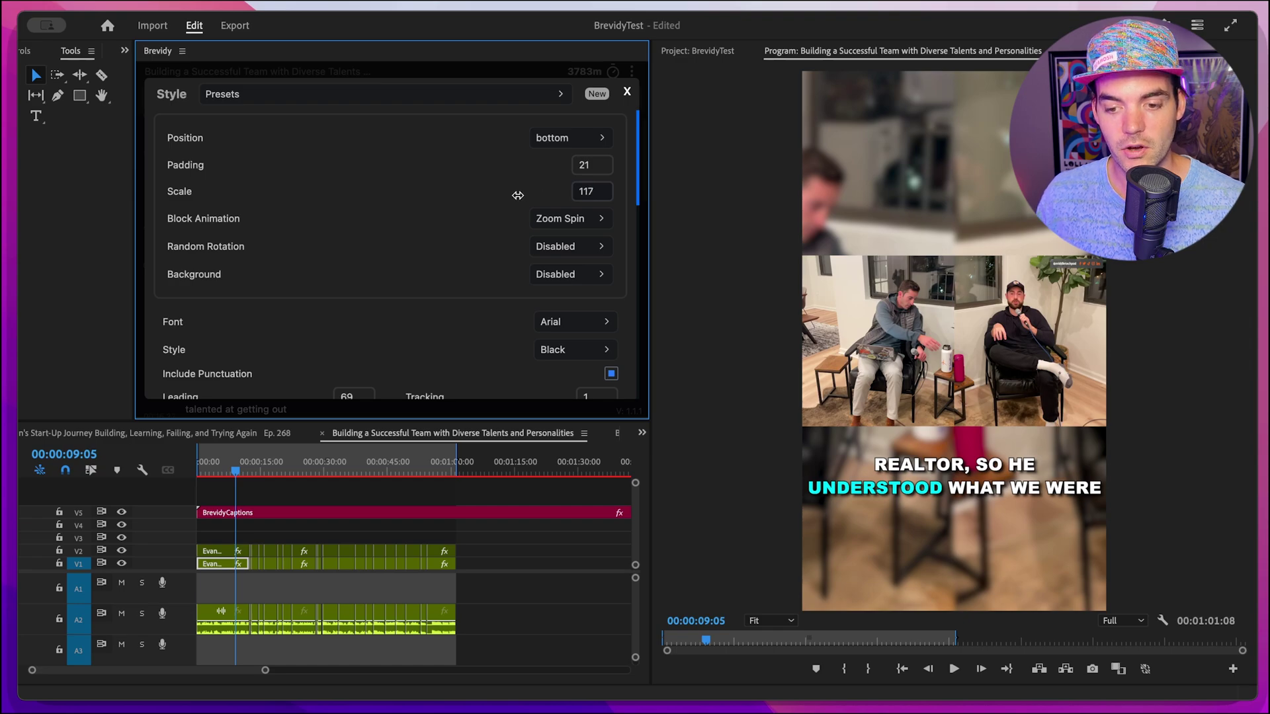
left_click_drag(416, 193, 508, 197)
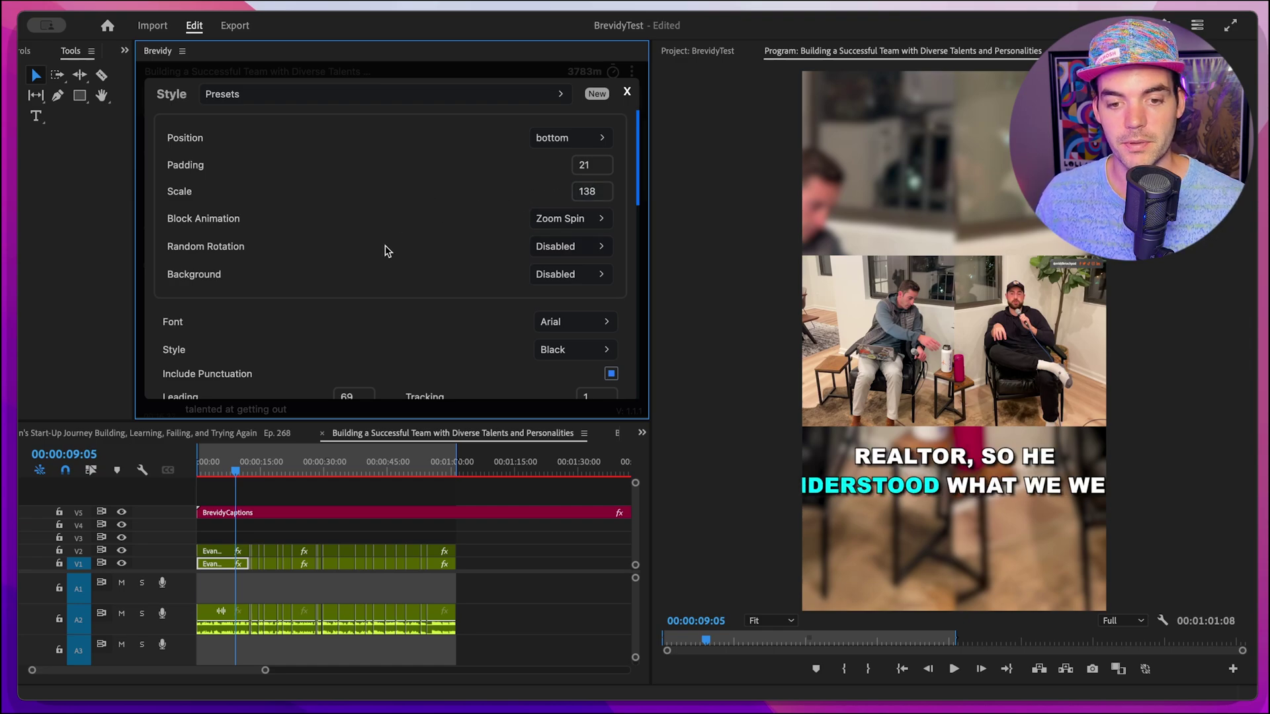
Change the captions' block animation to Pop with intensity 1.3 and preview it in the sequence.
left_click(559, 220)
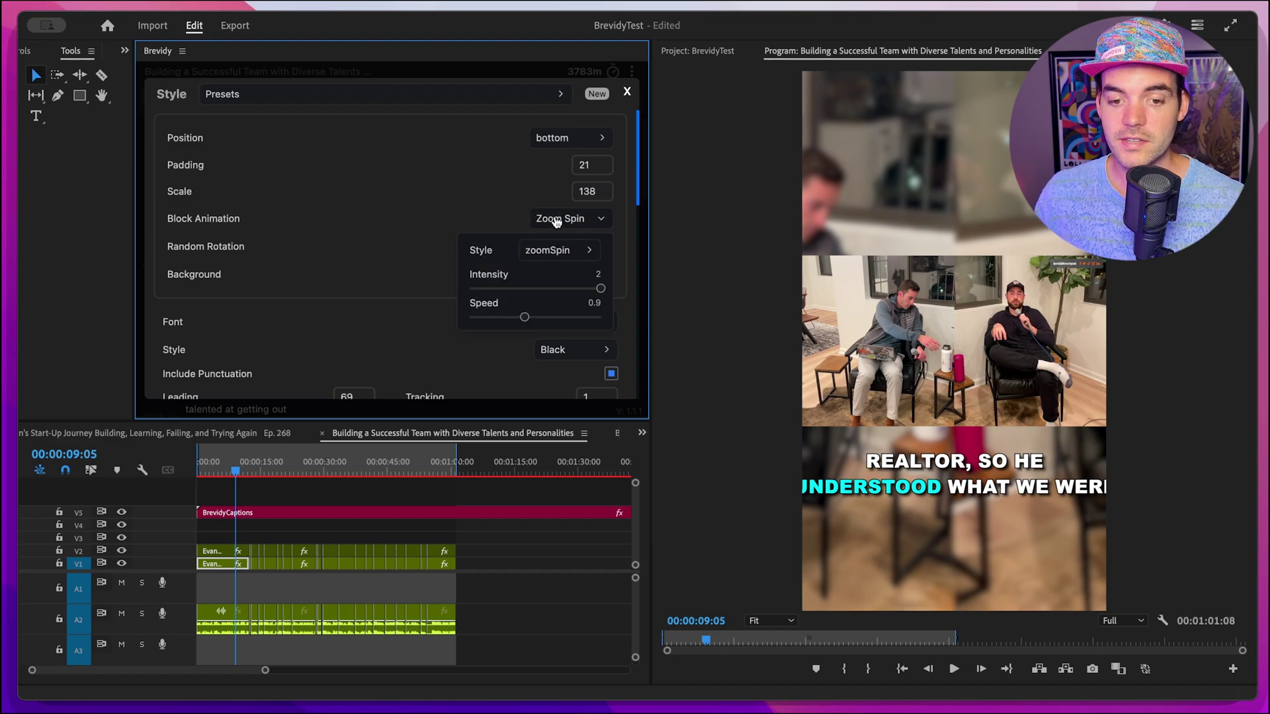
left_click(561, 254)
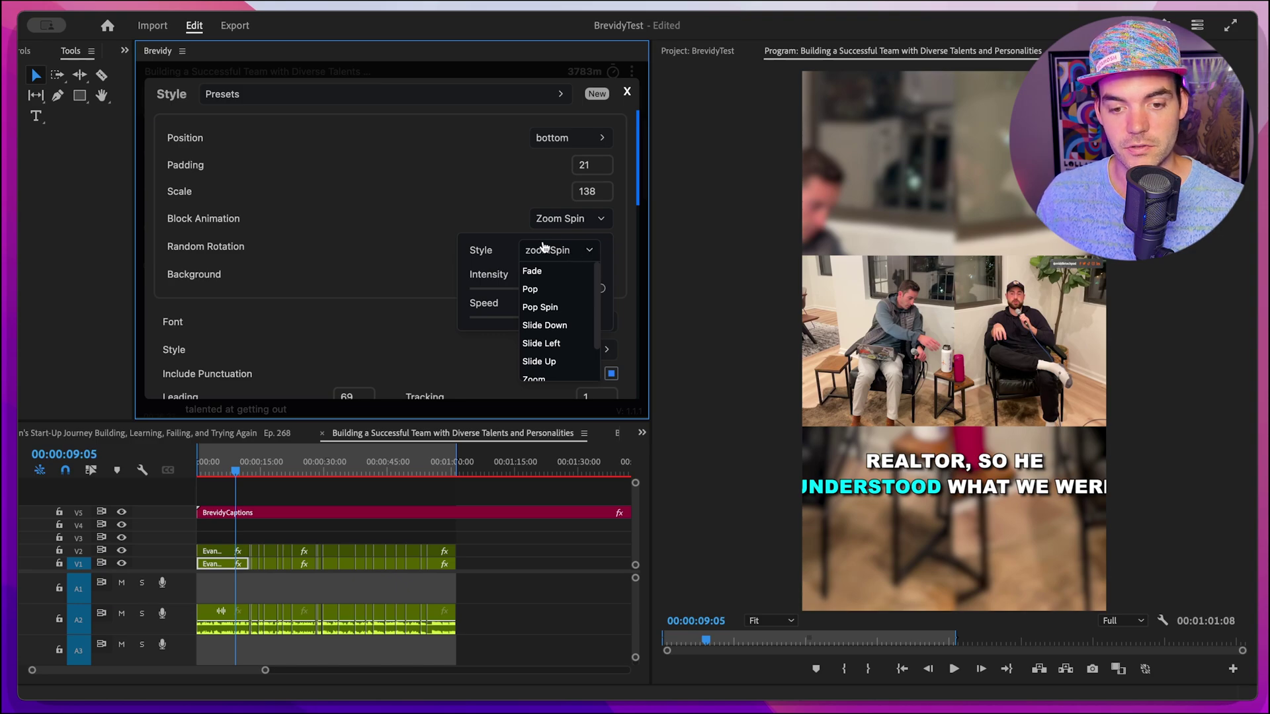
scroll(555, 340, "down", 2)
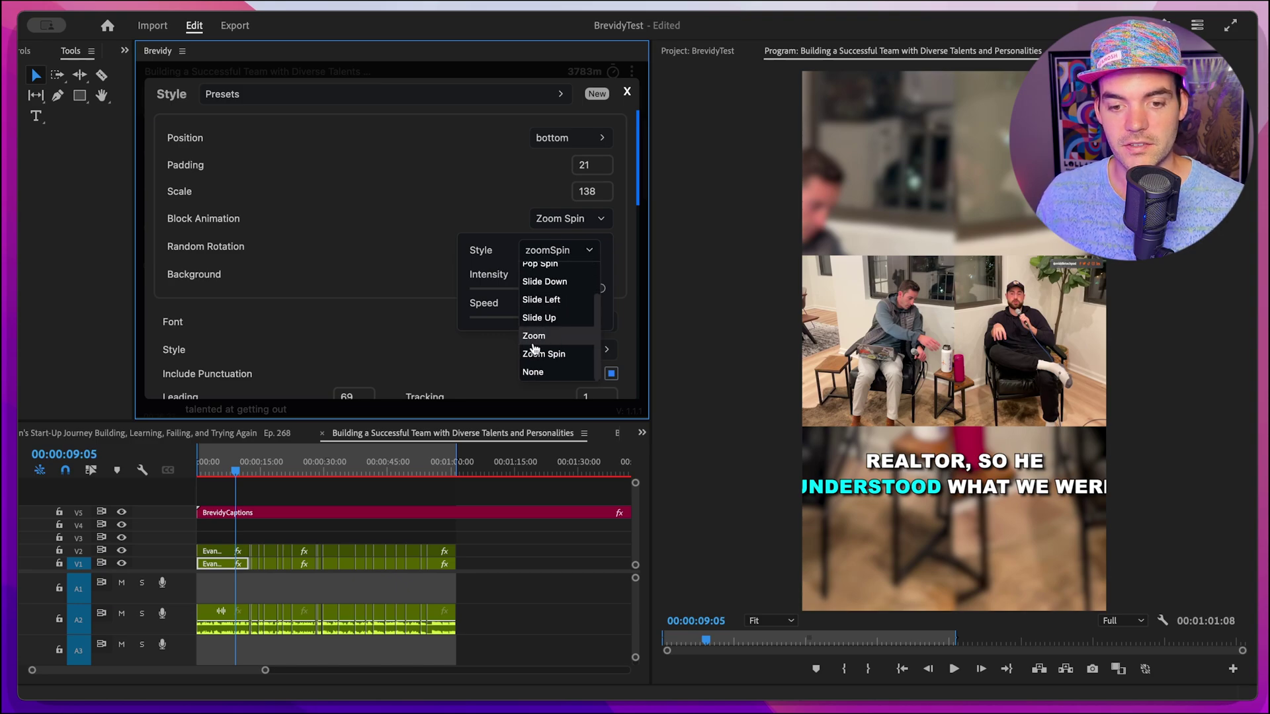
scroll(539, 341, "up", 2)
left_click(543, 288)
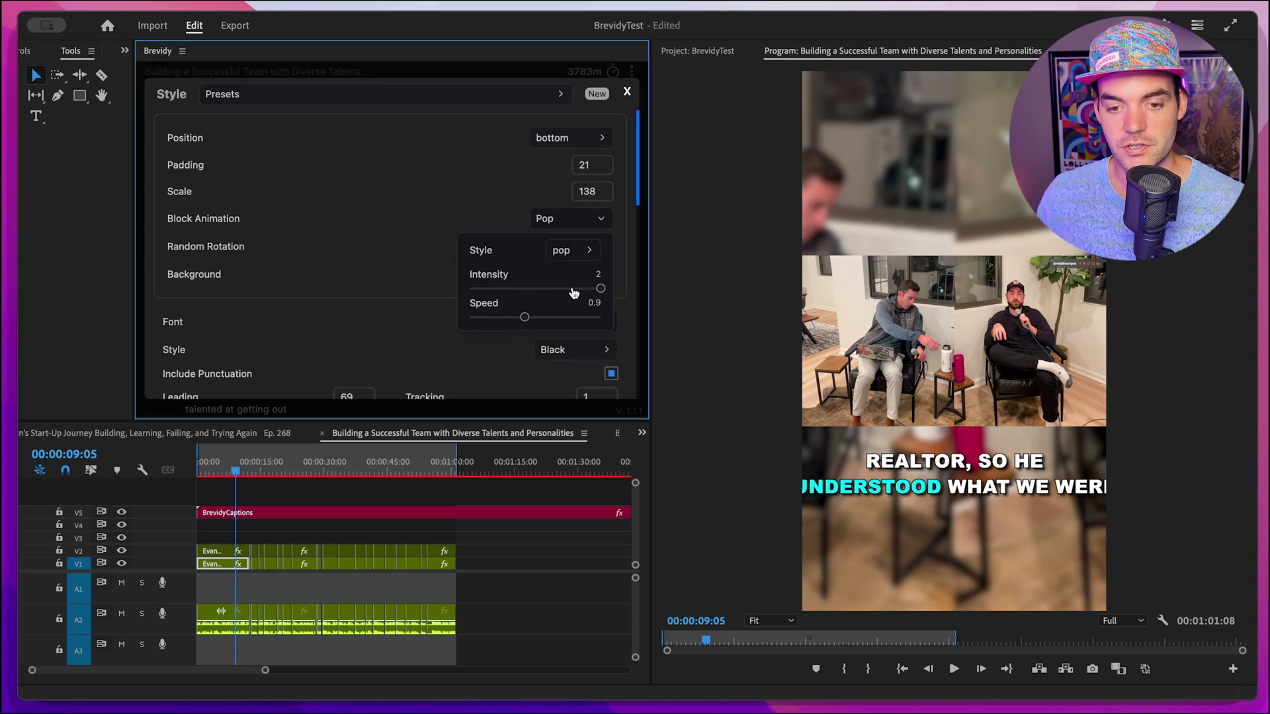
left_click_drag(596, 296, 557, 292)
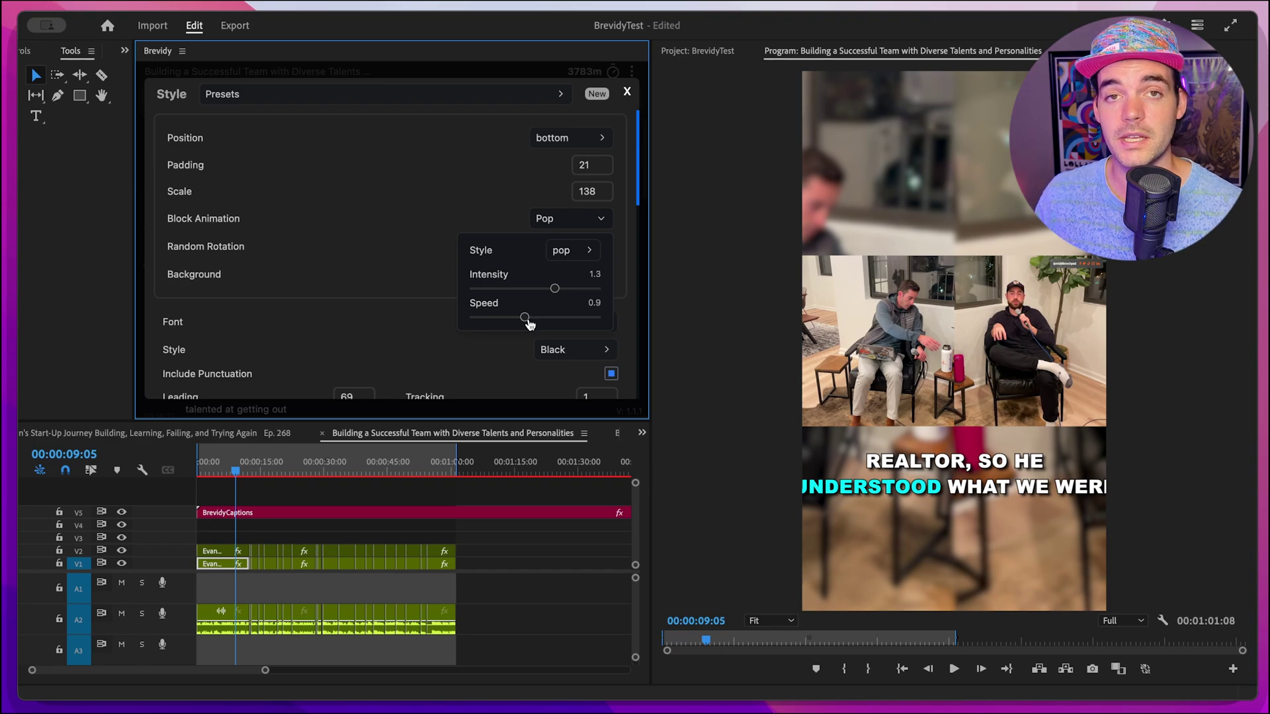
left_click(234, 471)
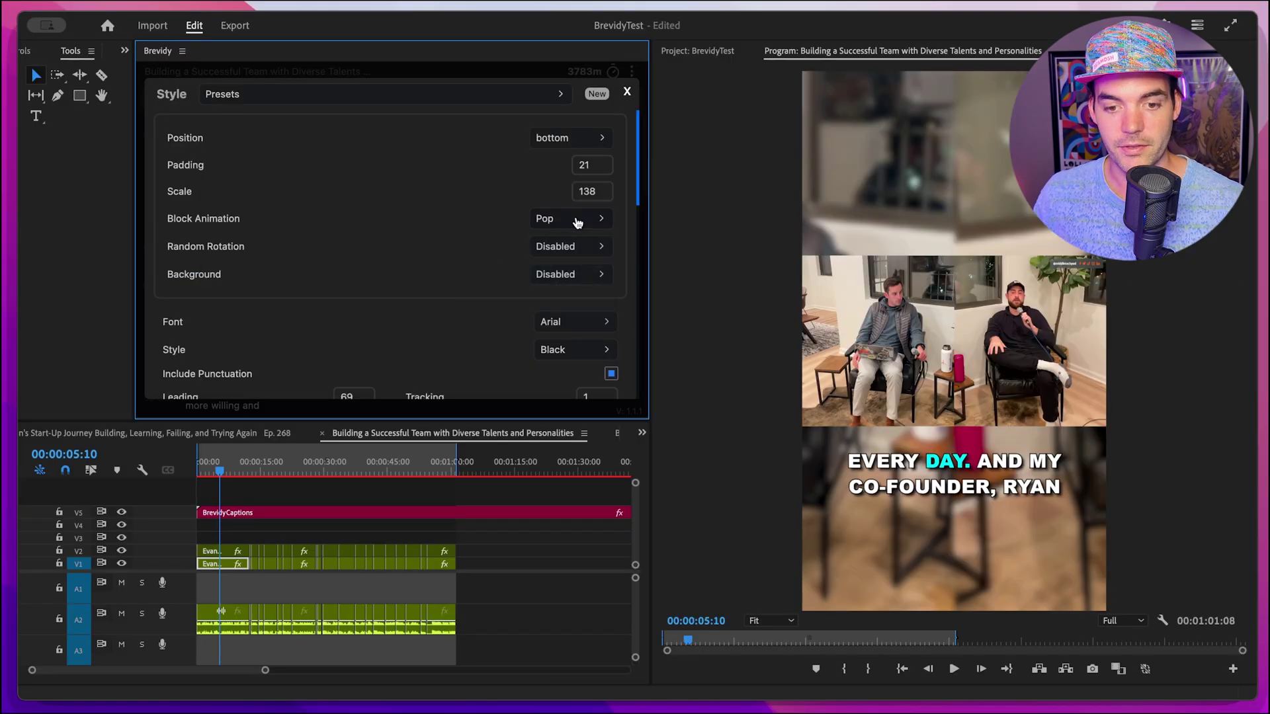
left_click(577, 222)
left_click(582, 251)
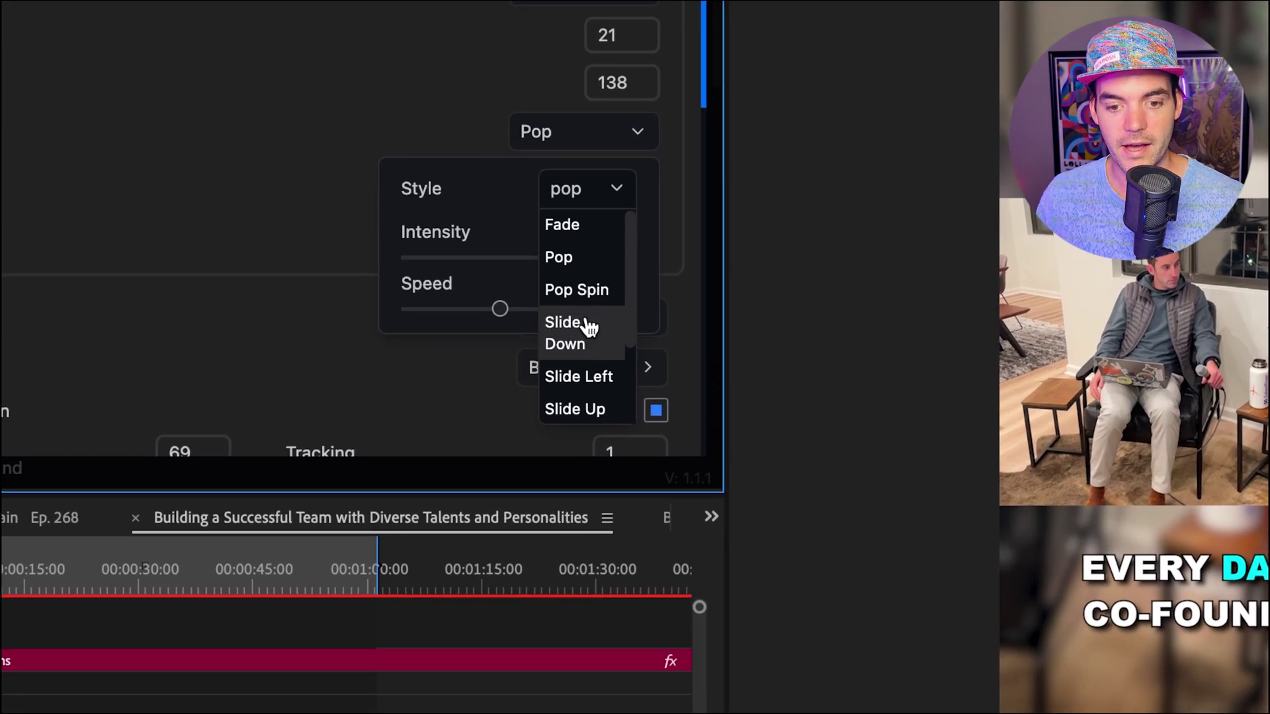
scroll(587, 336, "down", 4)
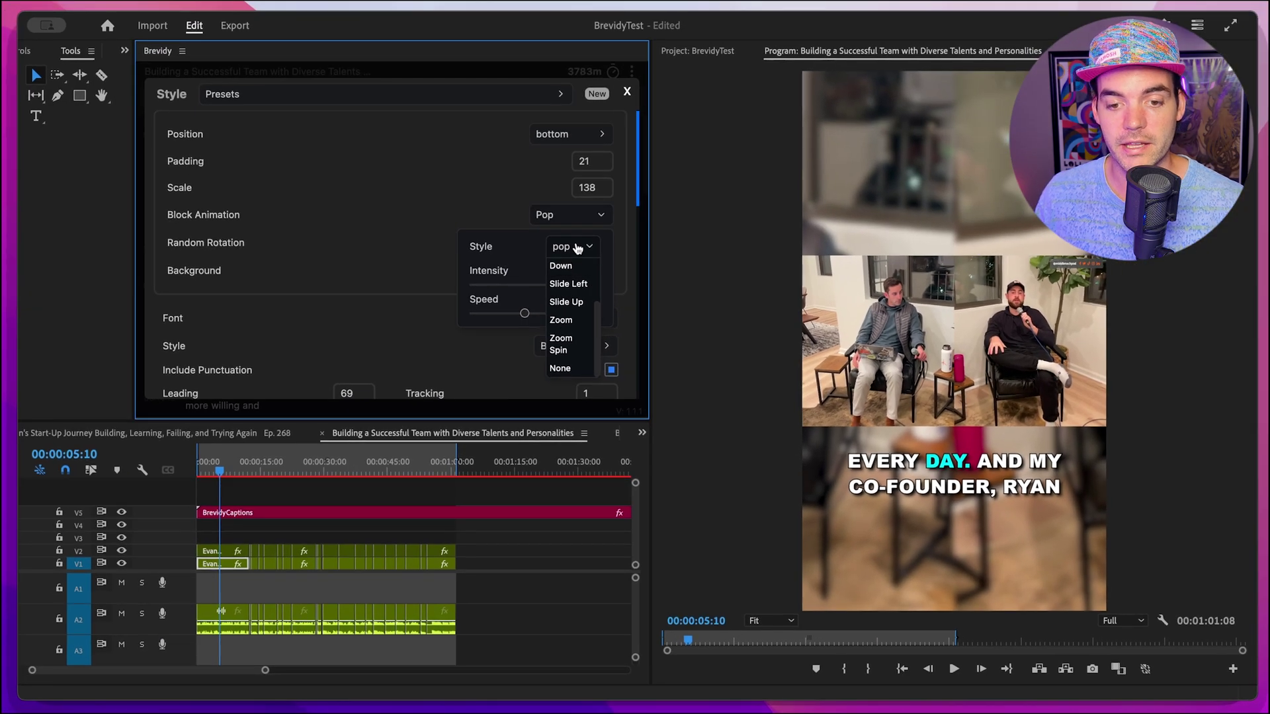
left_click(592, 242)
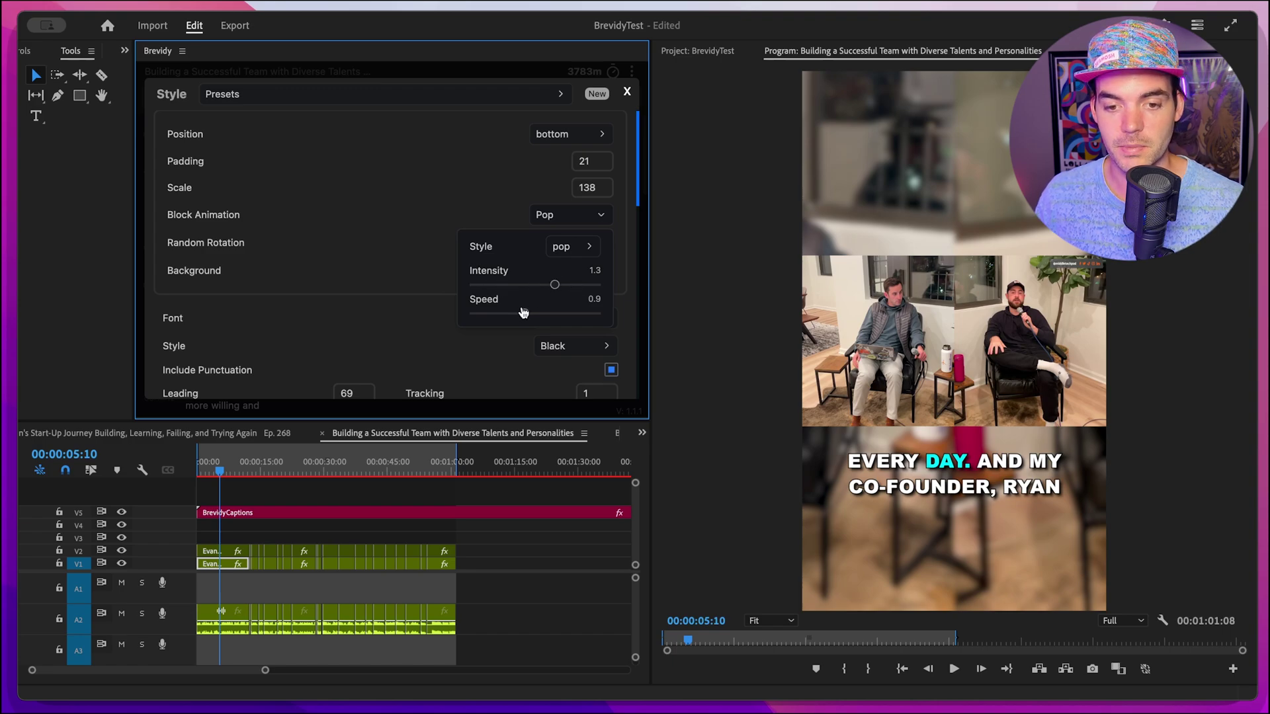
left_click(567, 218)
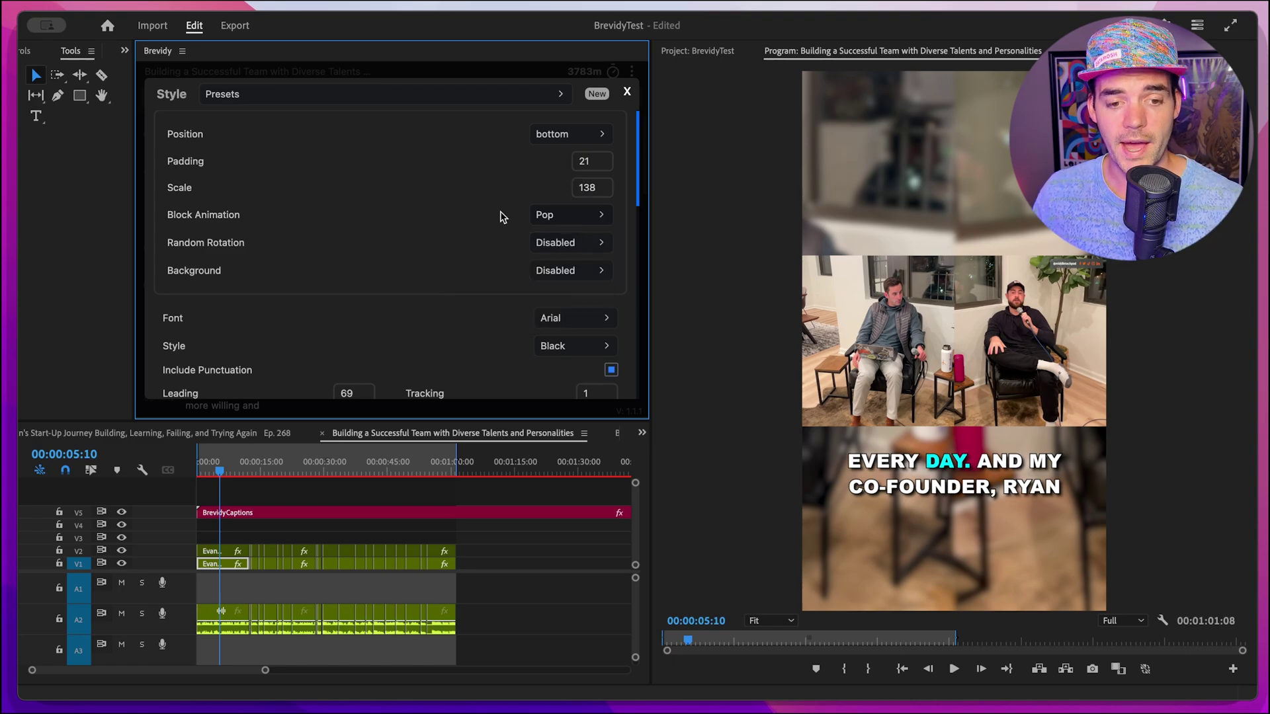
Try random rotation on the captions with rotation 24 and a higher seed, previewing several captions, and disable it.
left_click(553, 246)
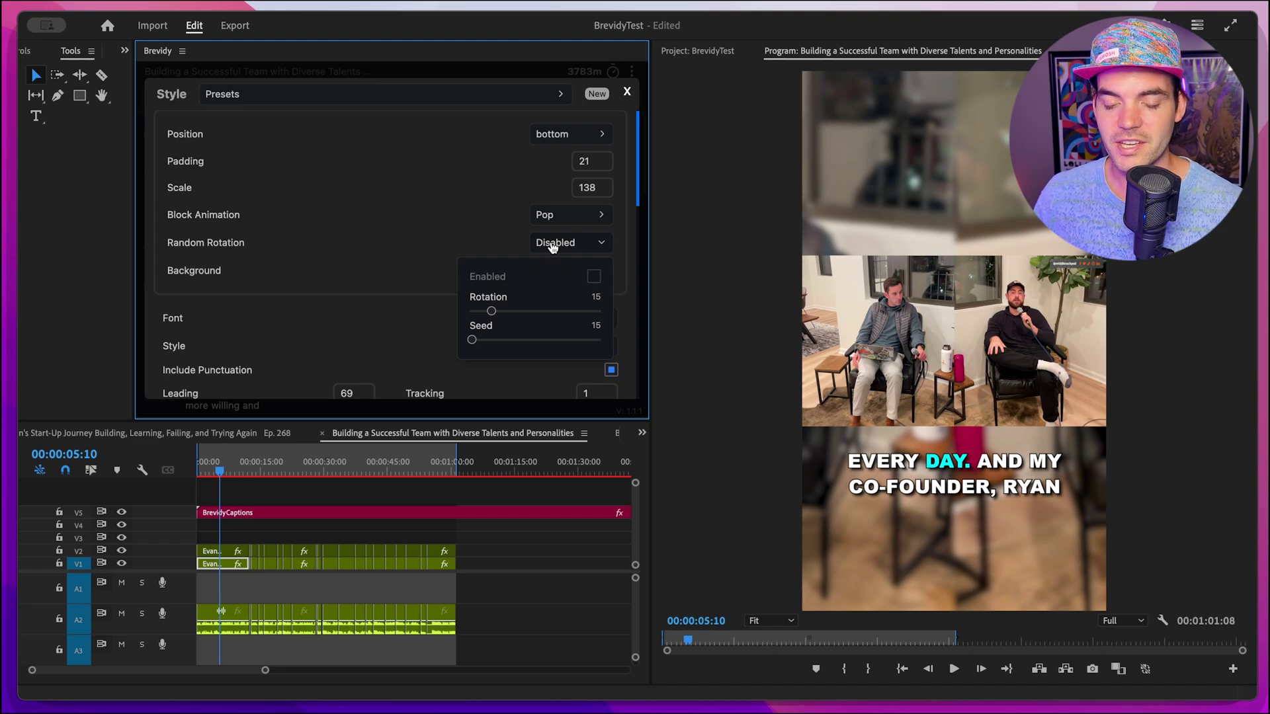
left_click(578, 283)
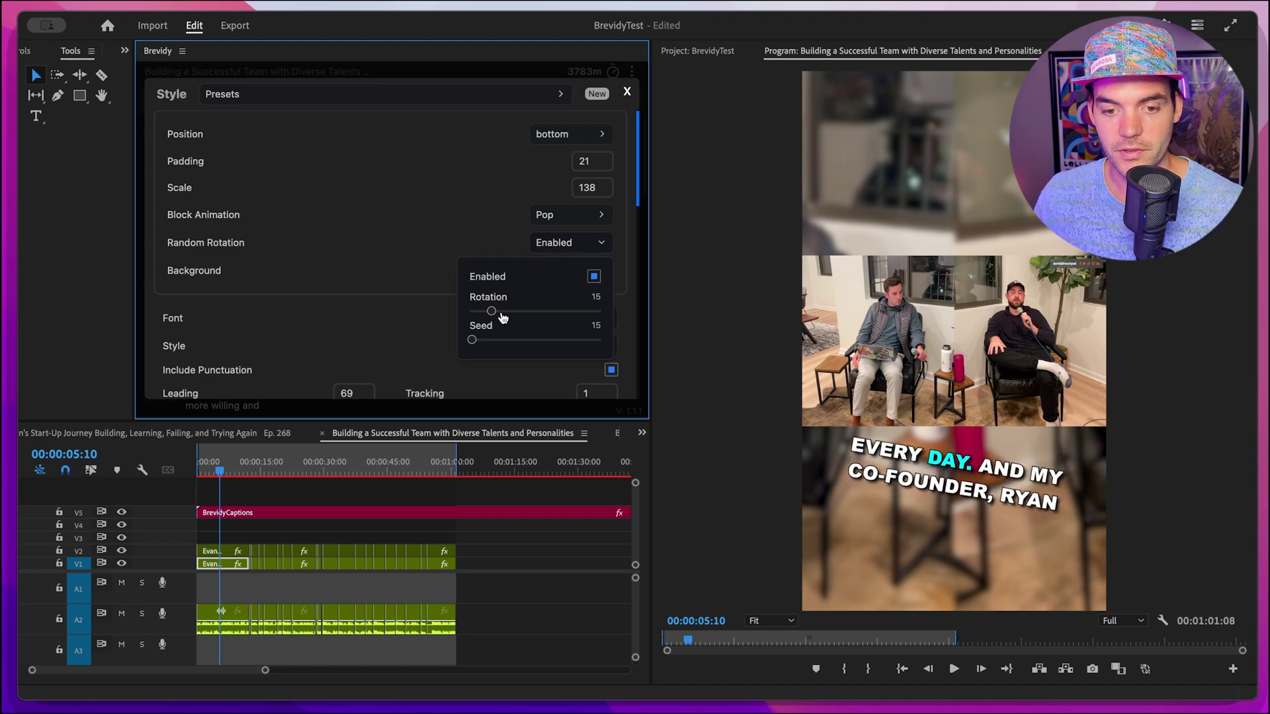
left_click_drag(493, 312, 506, 312)
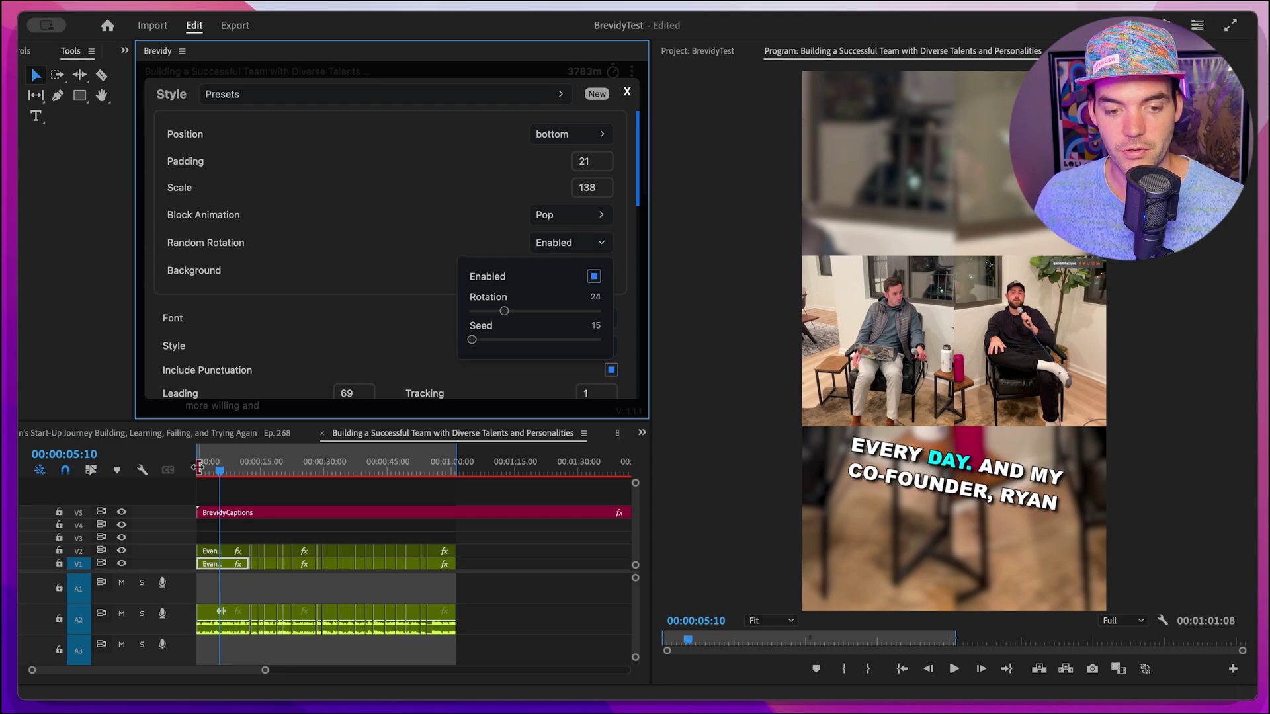
left_click_drag(220, 471, 270, 468)
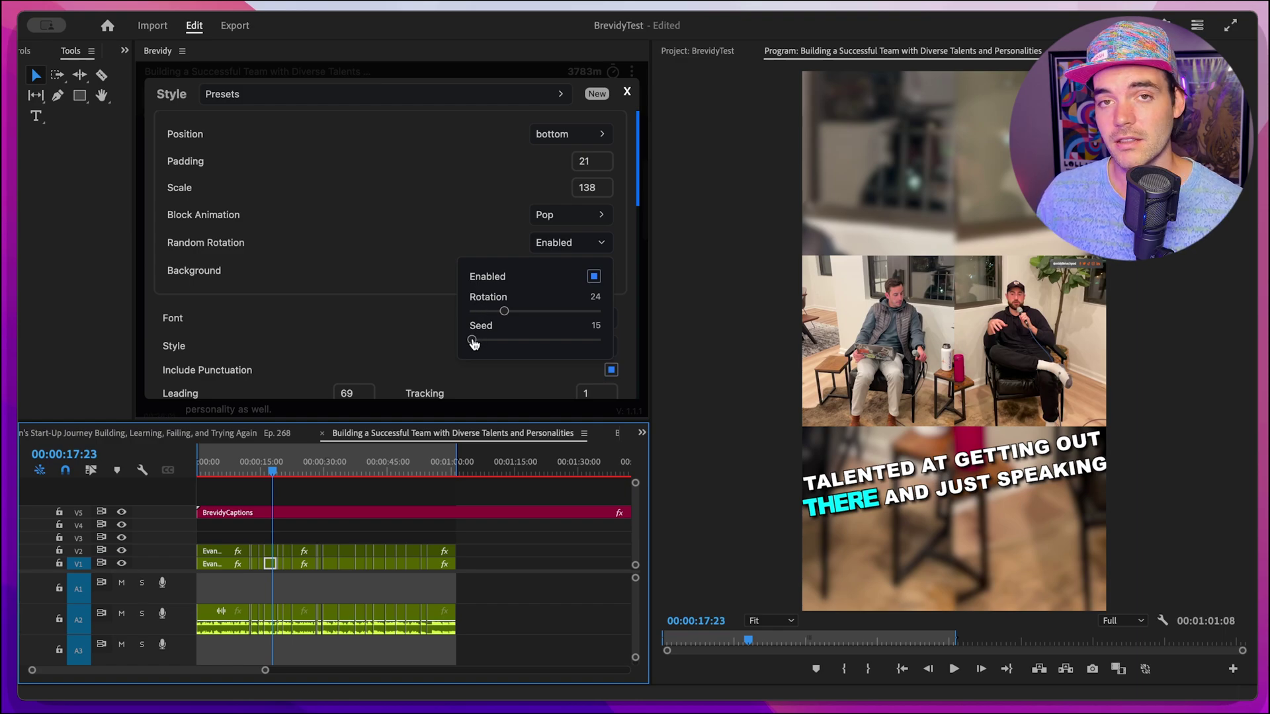
left_click_drag(473, 340, 505, 341)
left_click(549, 244)
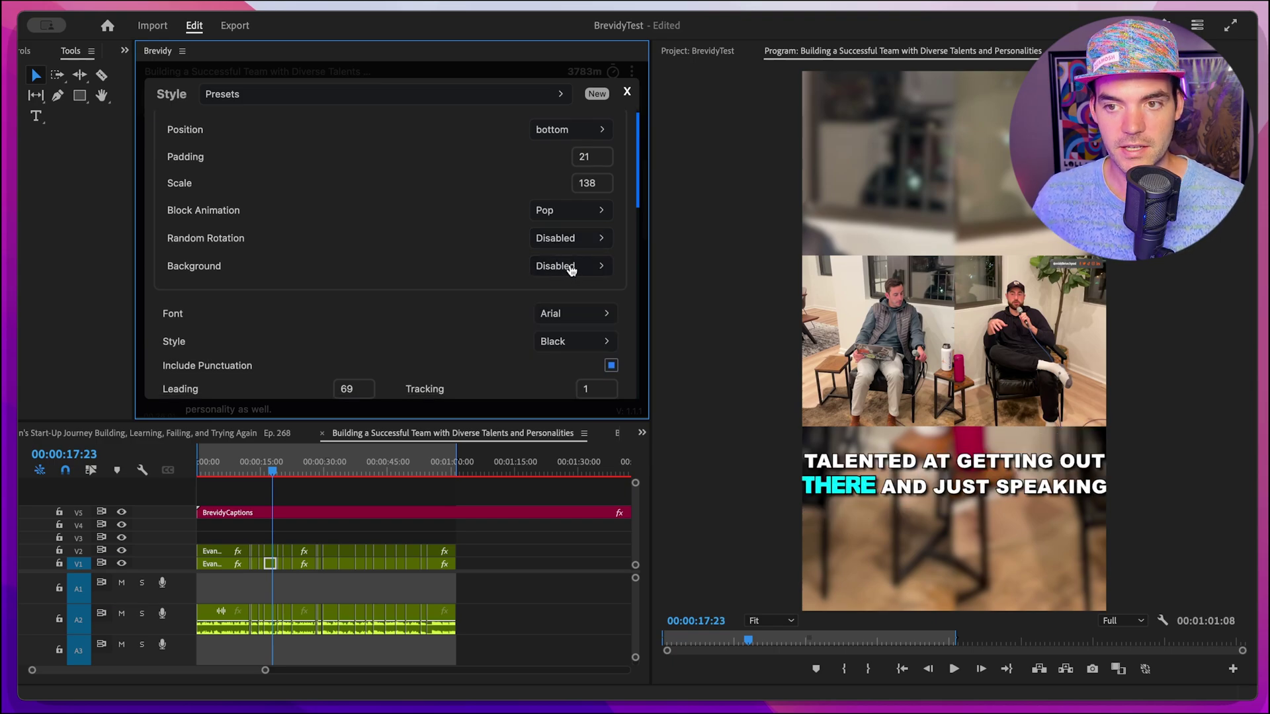
Enable the captions' background and set the caption scale to 108.
left_click(571, 268)
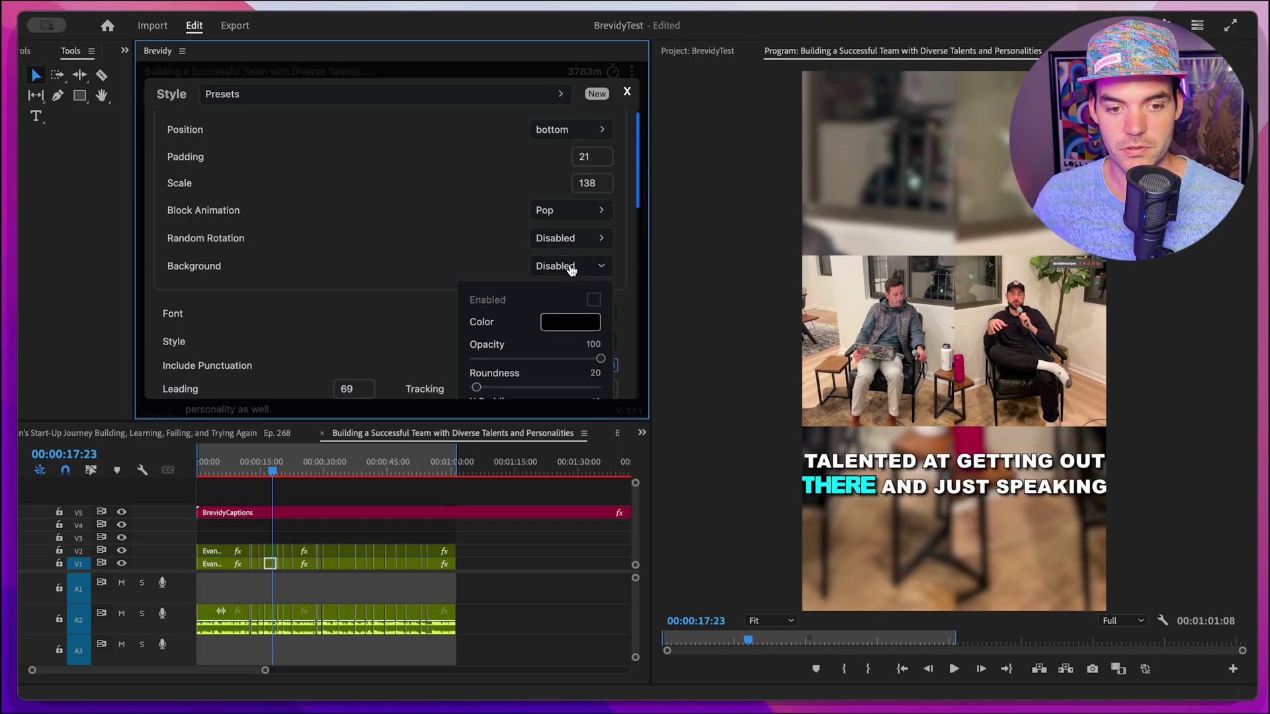
left_click(543, 298)
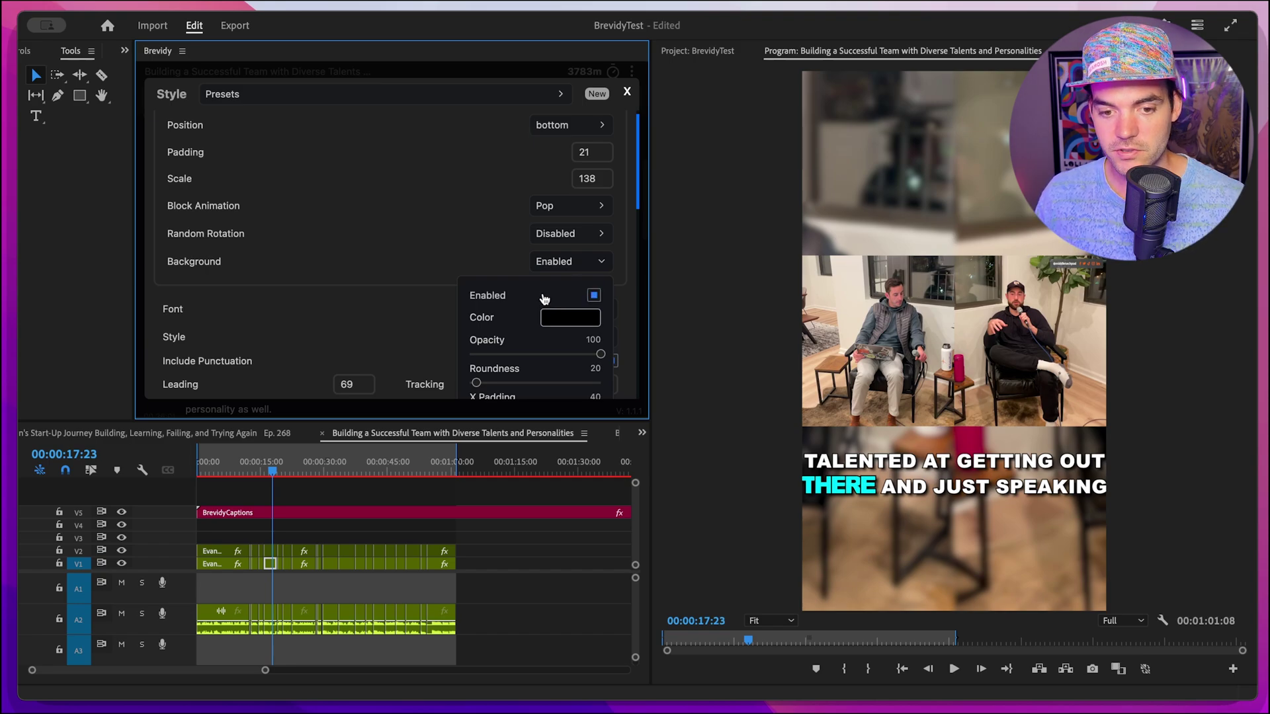
left_click(592, 265)
left_click_drag(578, 185, 476, 185)
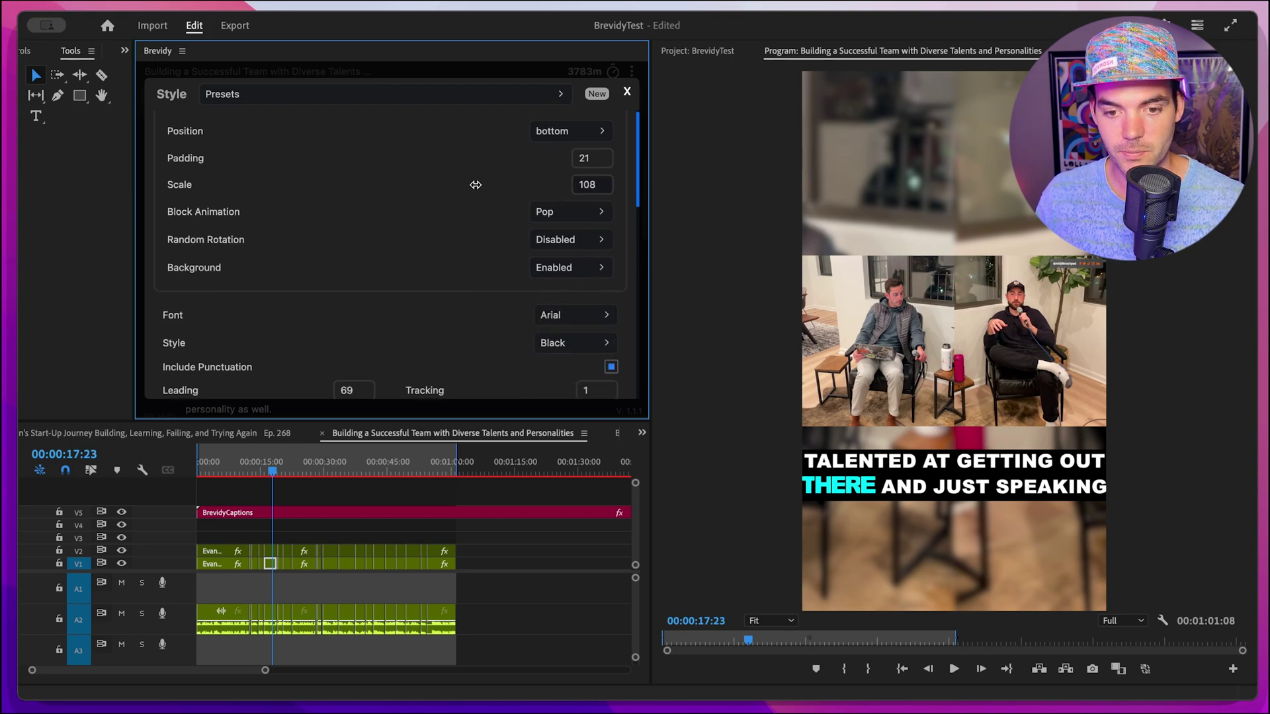
Try a red caption background with opacity 49, roundness 147, X padding 116 and Y padding 132.
left_click(569, 274)
left_click(588, 317)
left_click(426, 196)
left_click(502, 158)
left_click(406, 354)
left_click_drag(601, 354, 514, 384)
scroll(503, 331, "down", 2)
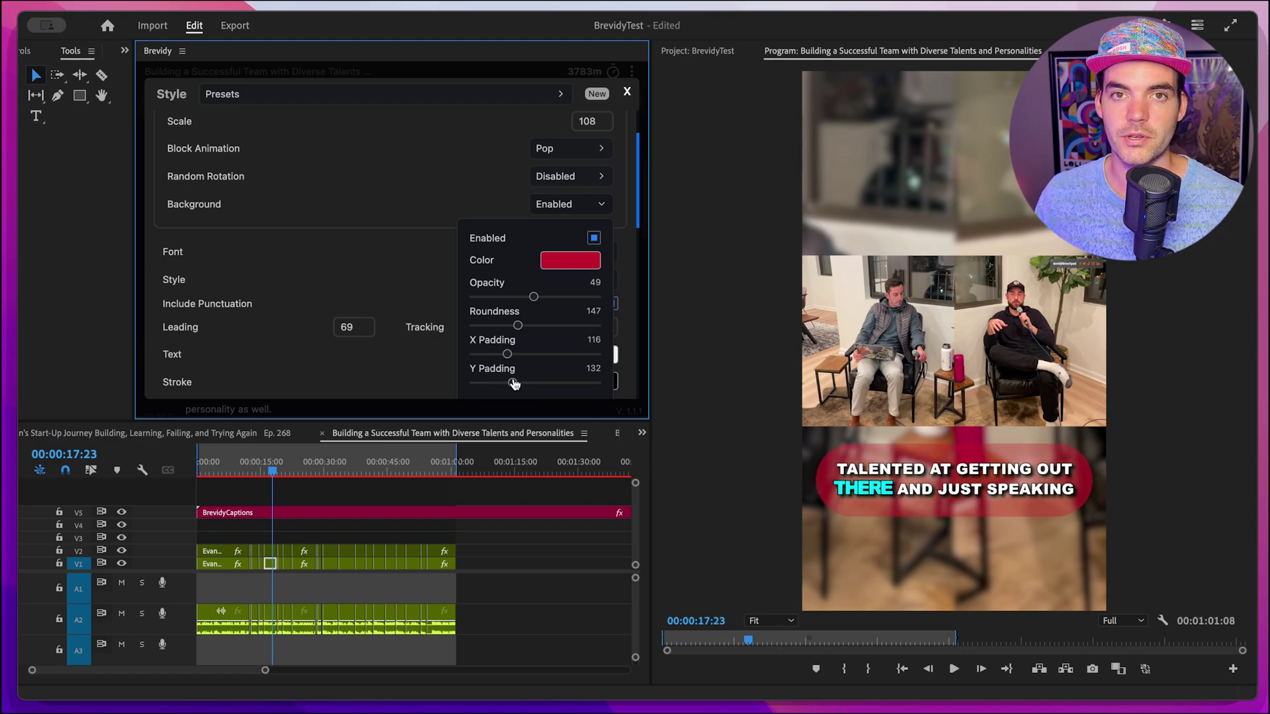
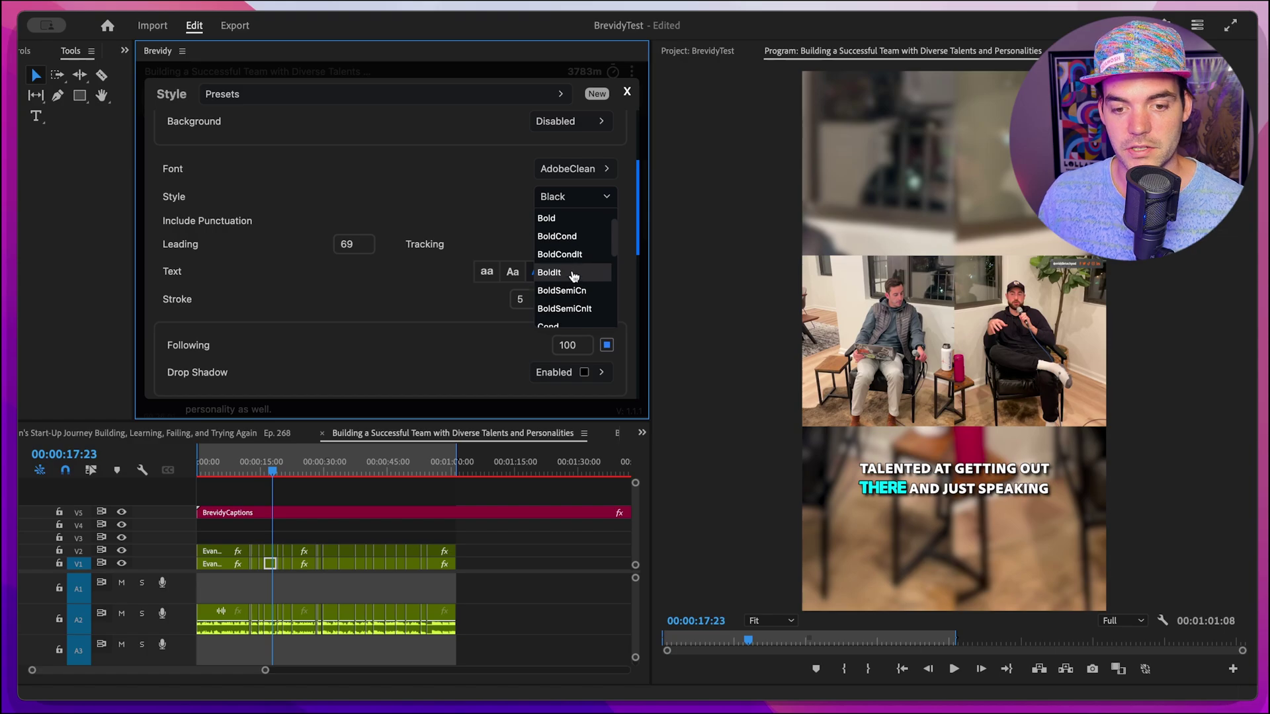
Try the Cond style of the AdobeClean caption font and return it to Black.
scroll(574, 278, "down", 1)
left_click(565, 313)
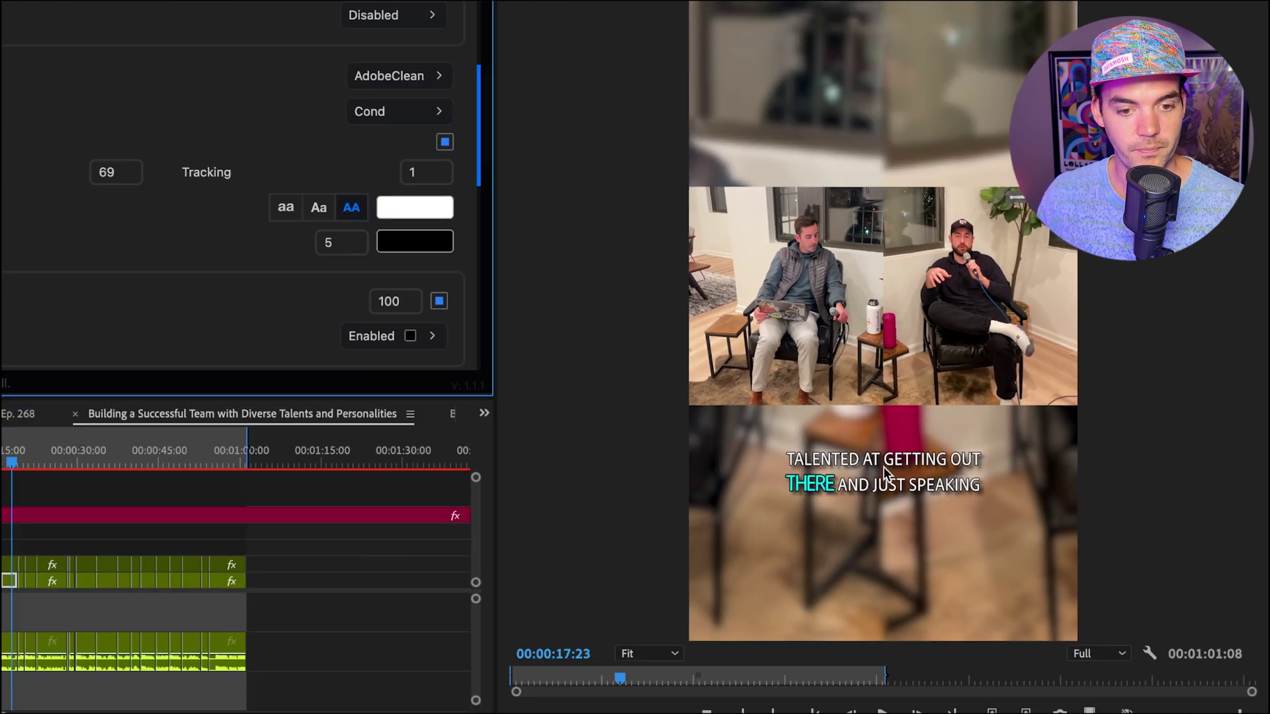
left_click(391, 111)
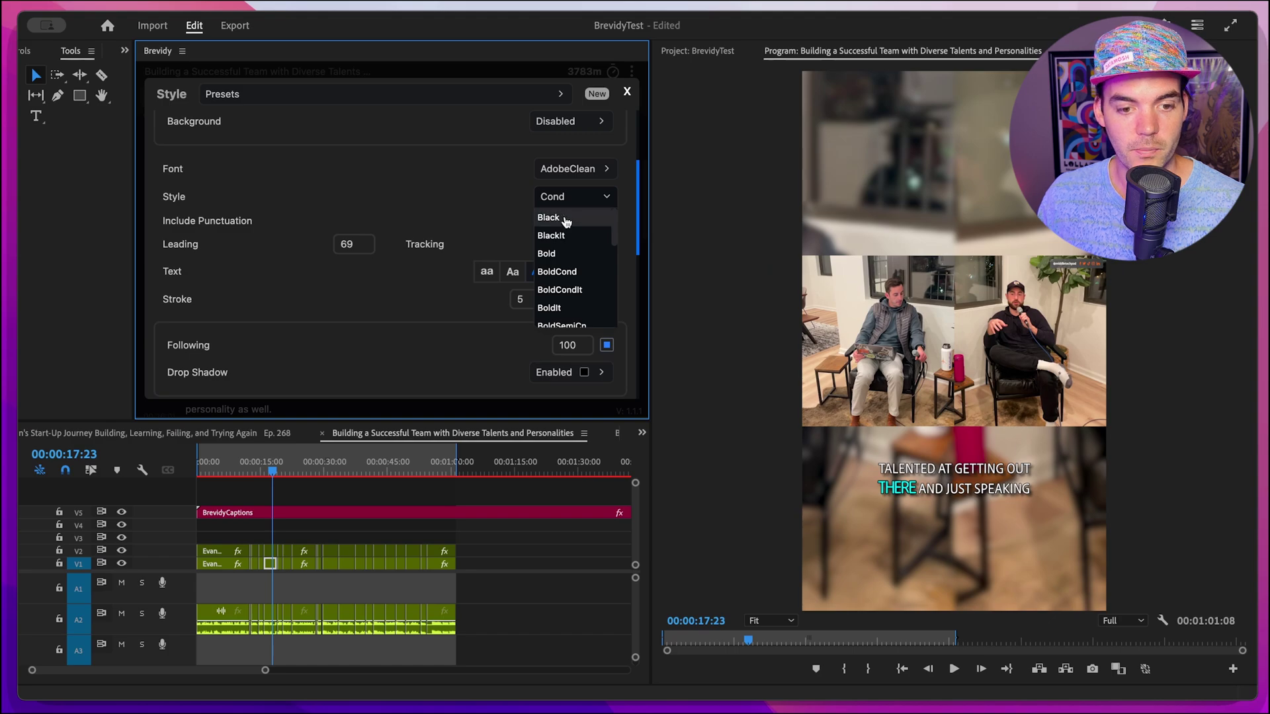
left_click(389, 143)
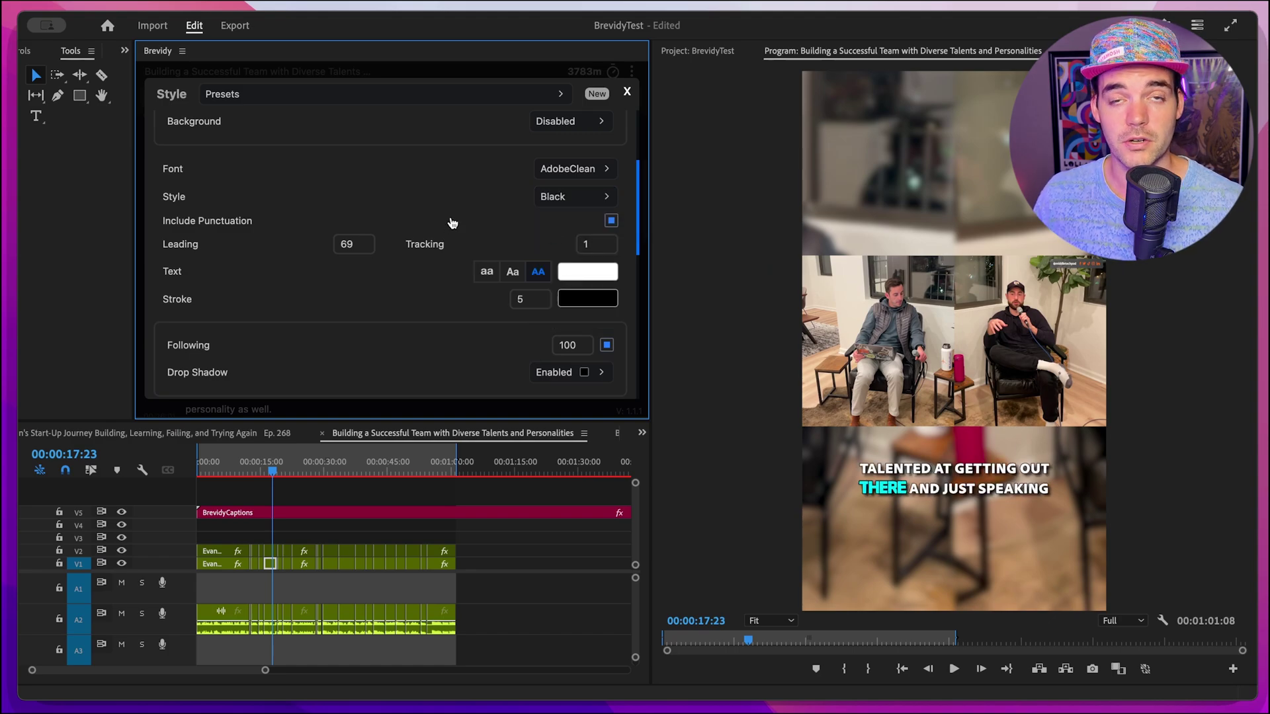
Try the captions without punctuation, comparing a caption that contains a comma, and include punctuation again.
left_click(451, 223)
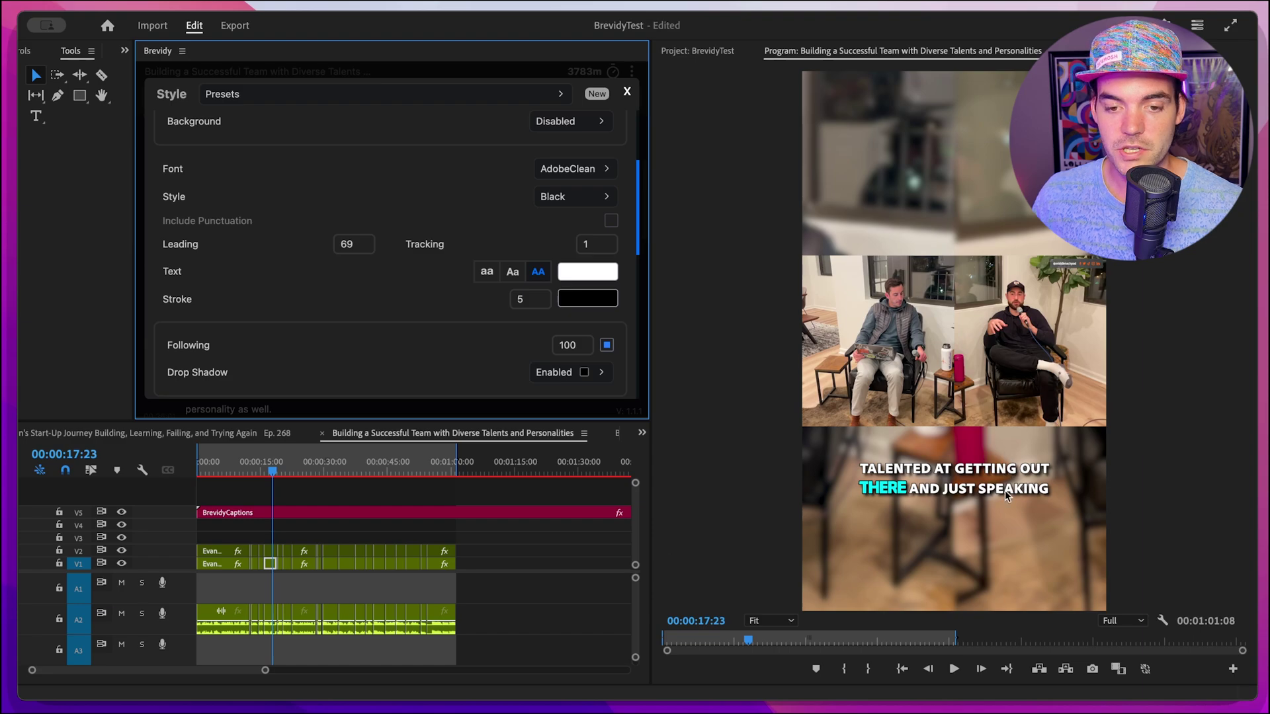
left_click(592, 221)
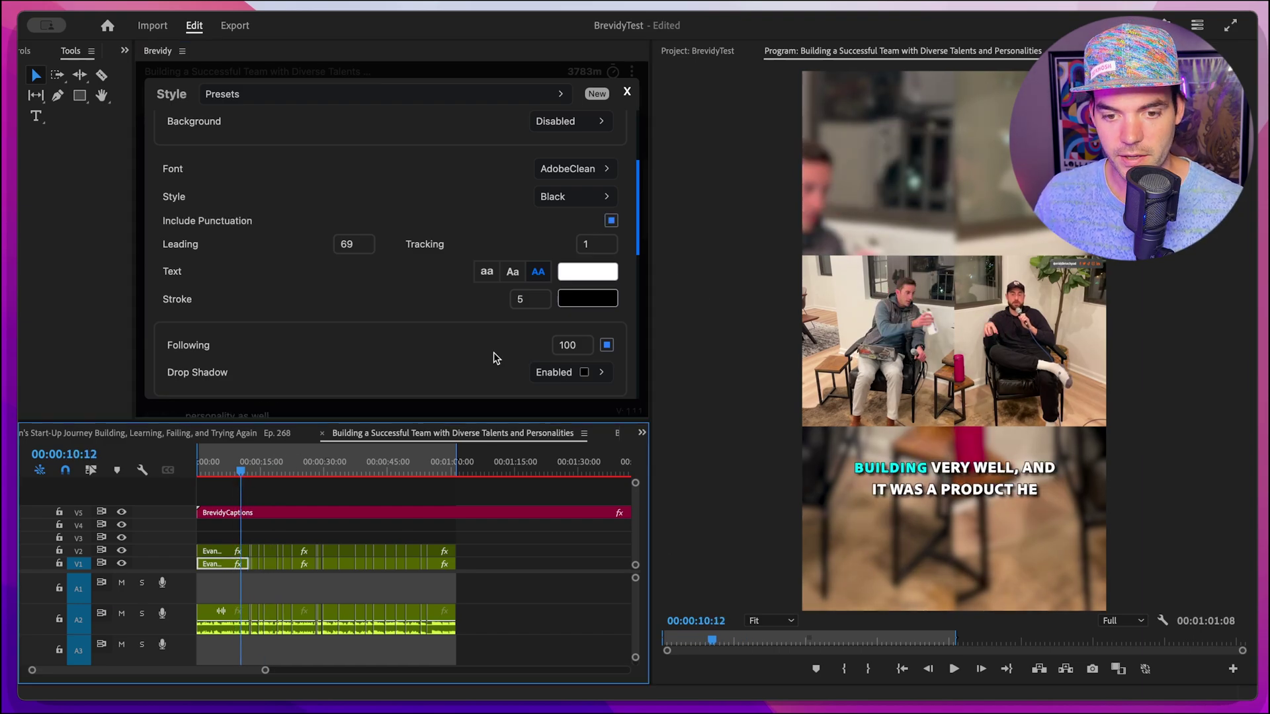
left_click(576, 222)
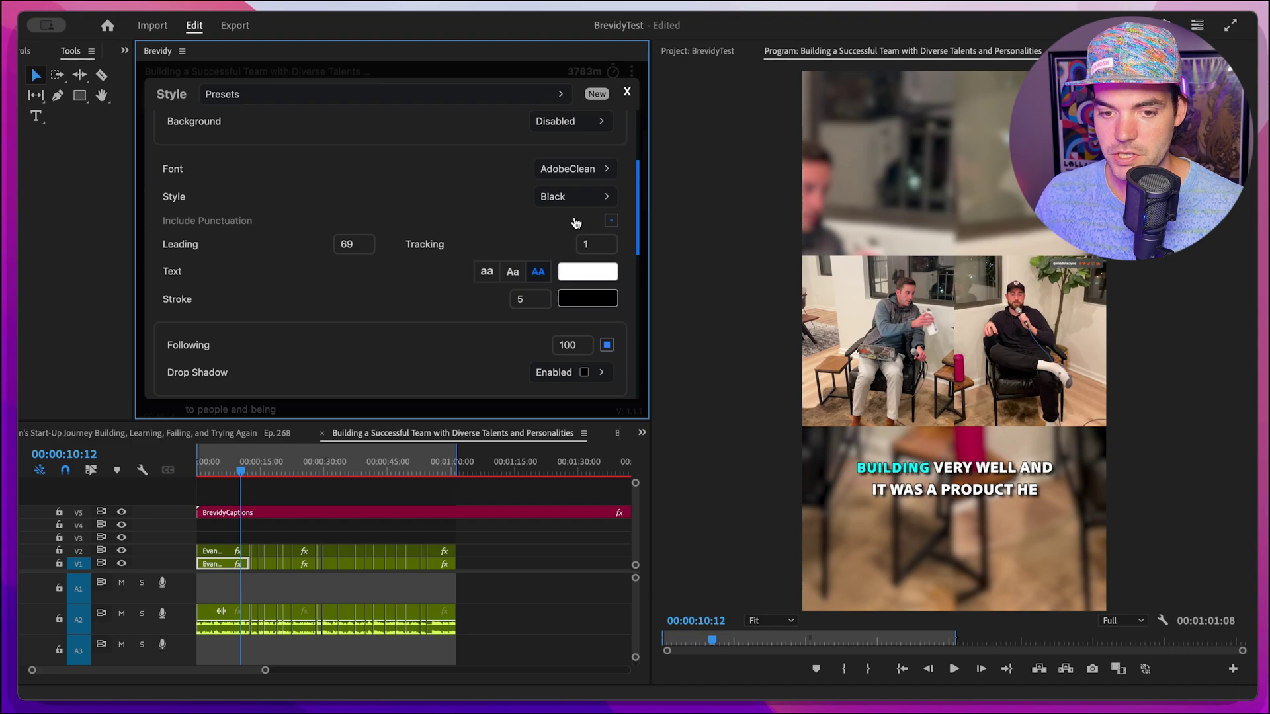
left_click(576, 222)
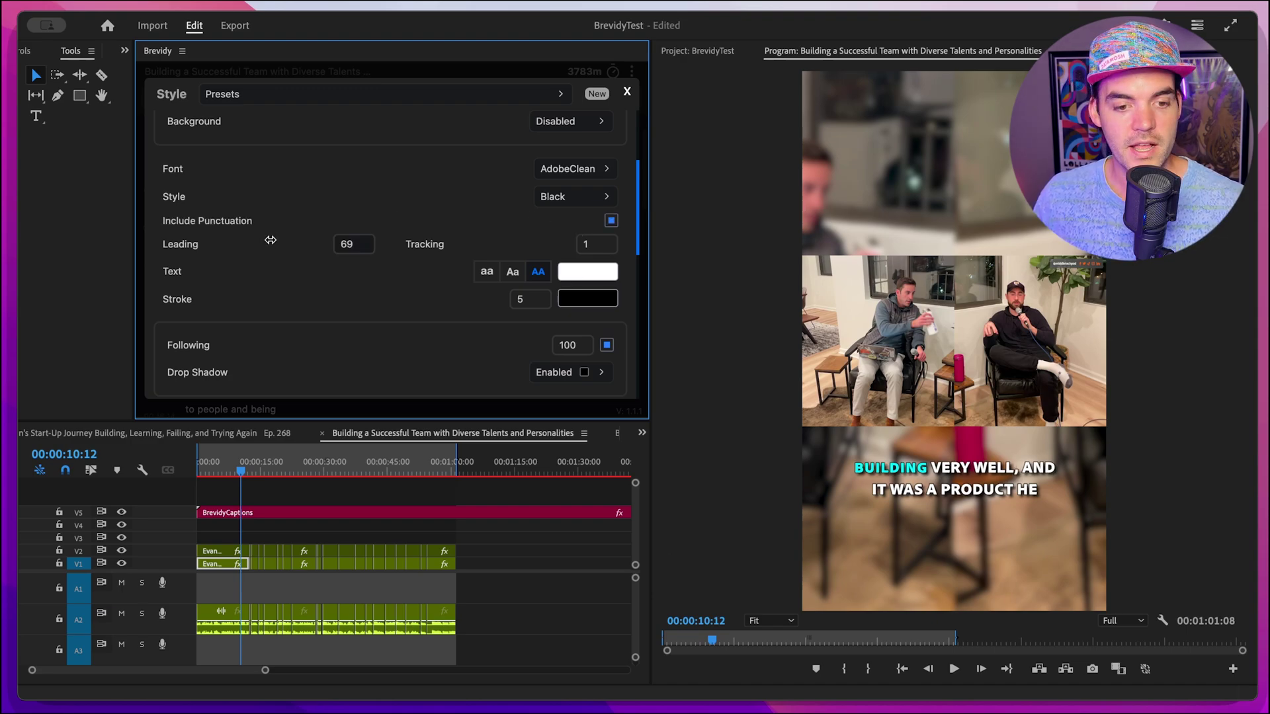
Try a leading of 86, and set the captions' leading to 72 and tracking to 3.
left_click_drag(249, 244, 334, 245)
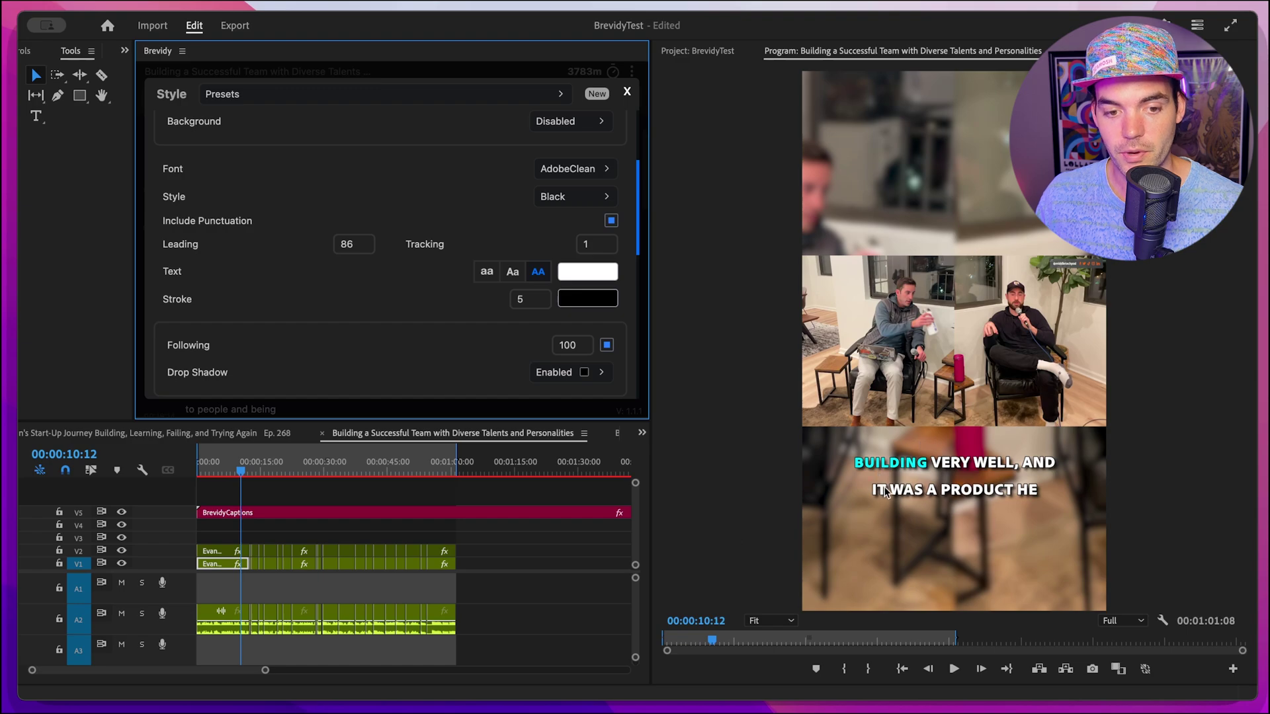
left_click_drag(311, 246, 206, 246)
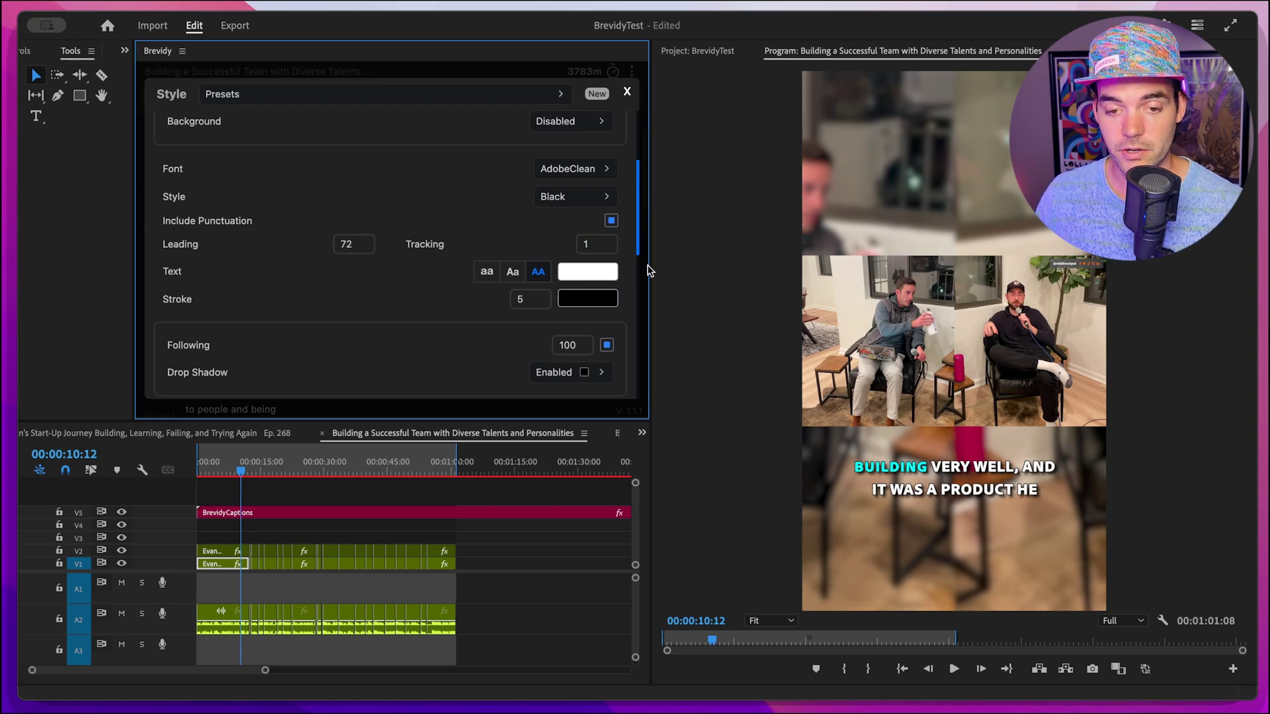
left_click_drag(464, 245, 394, 252)
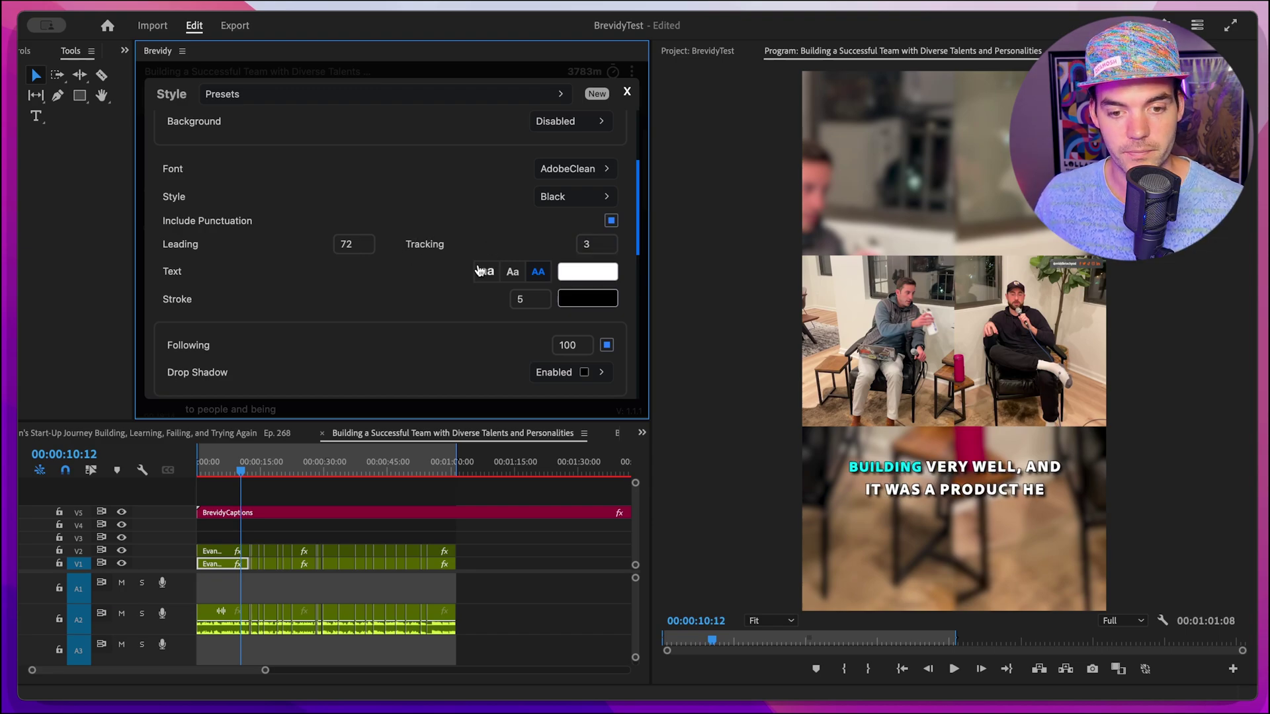
Try the caption text in all lowercase (aa) and set its case to Aa.
scroll(460, 232, "down", 1)
scroll(460, 232, "down", 1)
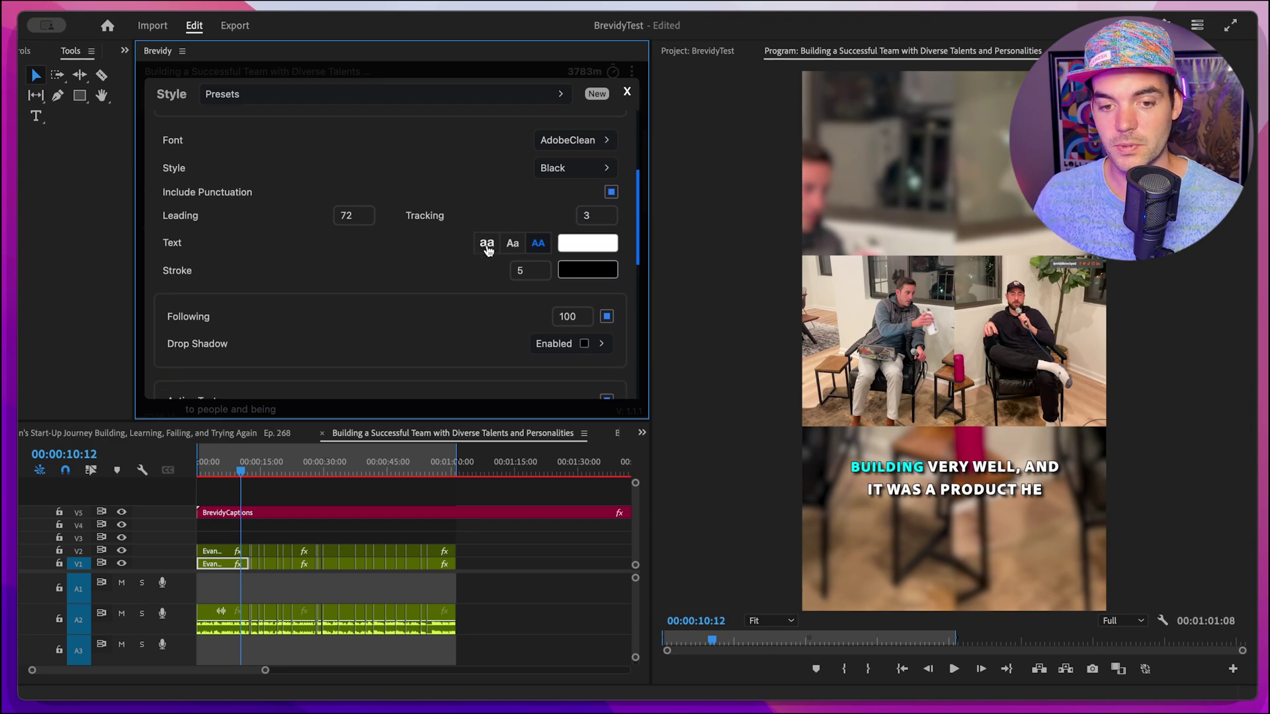
left_click(487, 245)
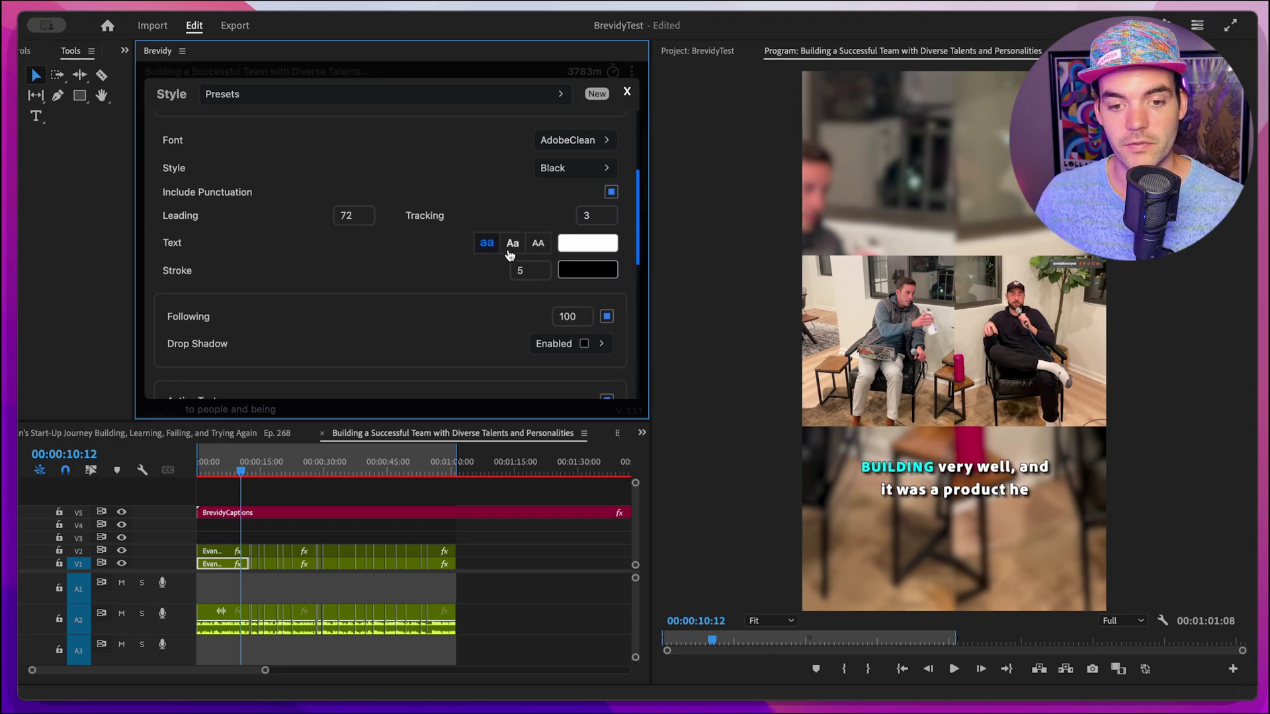
left_click(514, 246)
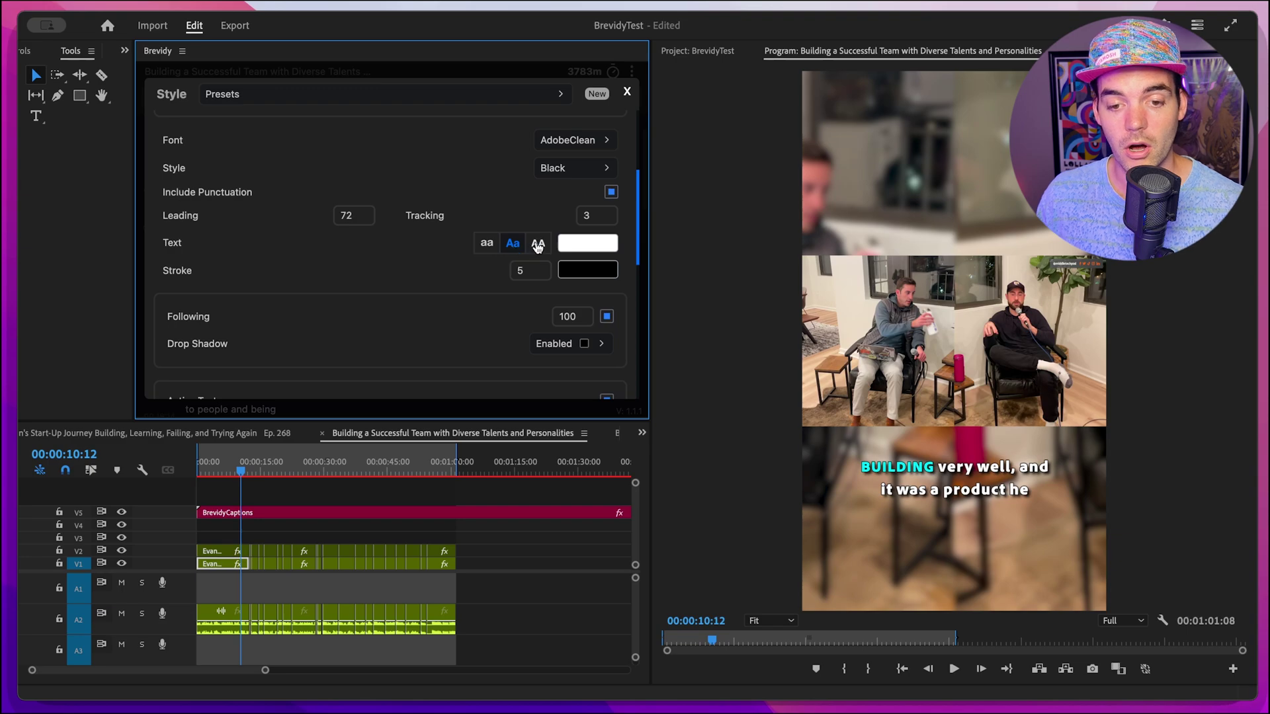
Recolor the caption text to a muted pinkish red and set its stroke to 7.
left_click(576, 248)
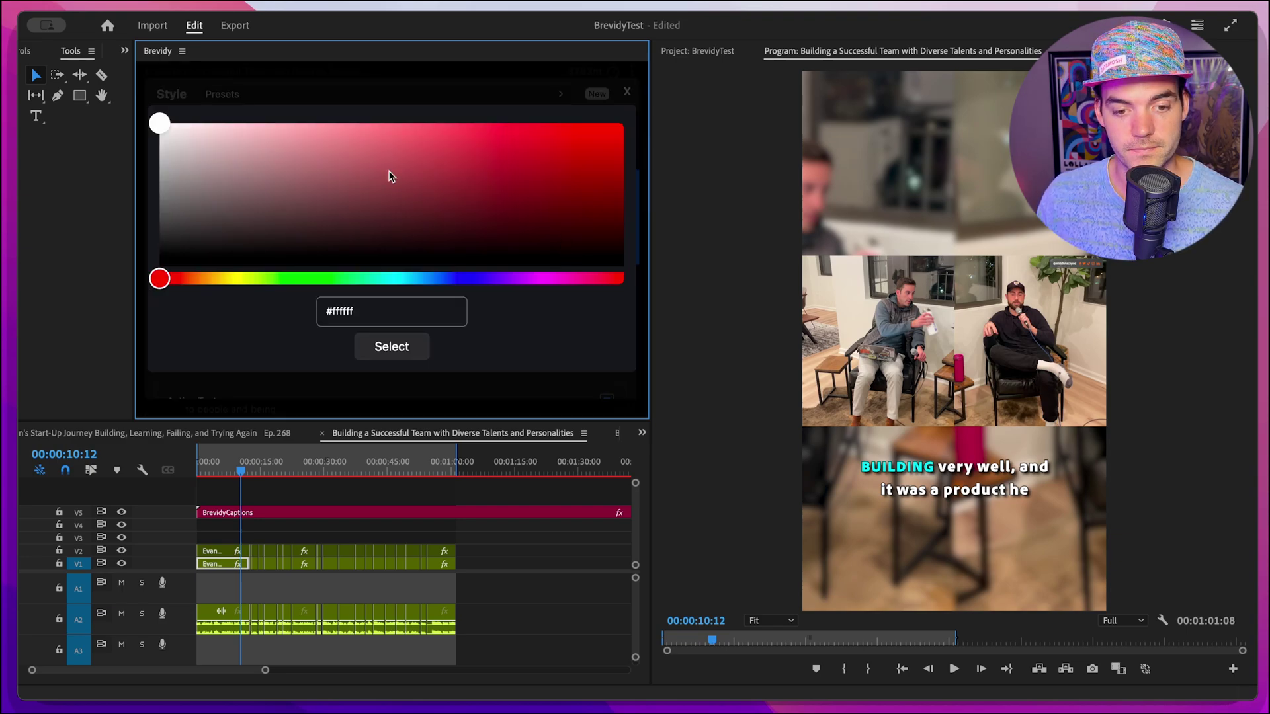
left_click(374, 152)
left_click(392, 344)
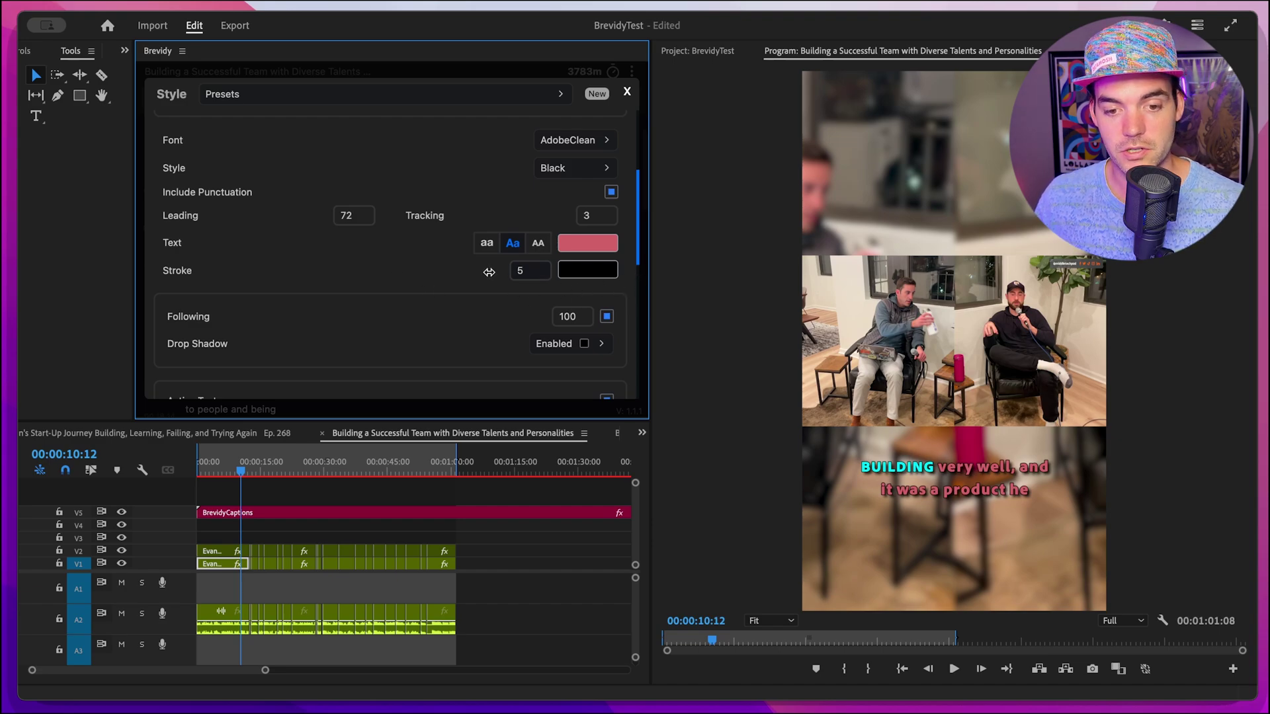
mouse_move(493, 270)
left_mouse_down()
mouse_move(346, 272)
mouse_move(427, 268)
mouse_move(504, 286)
left_mouse_up()
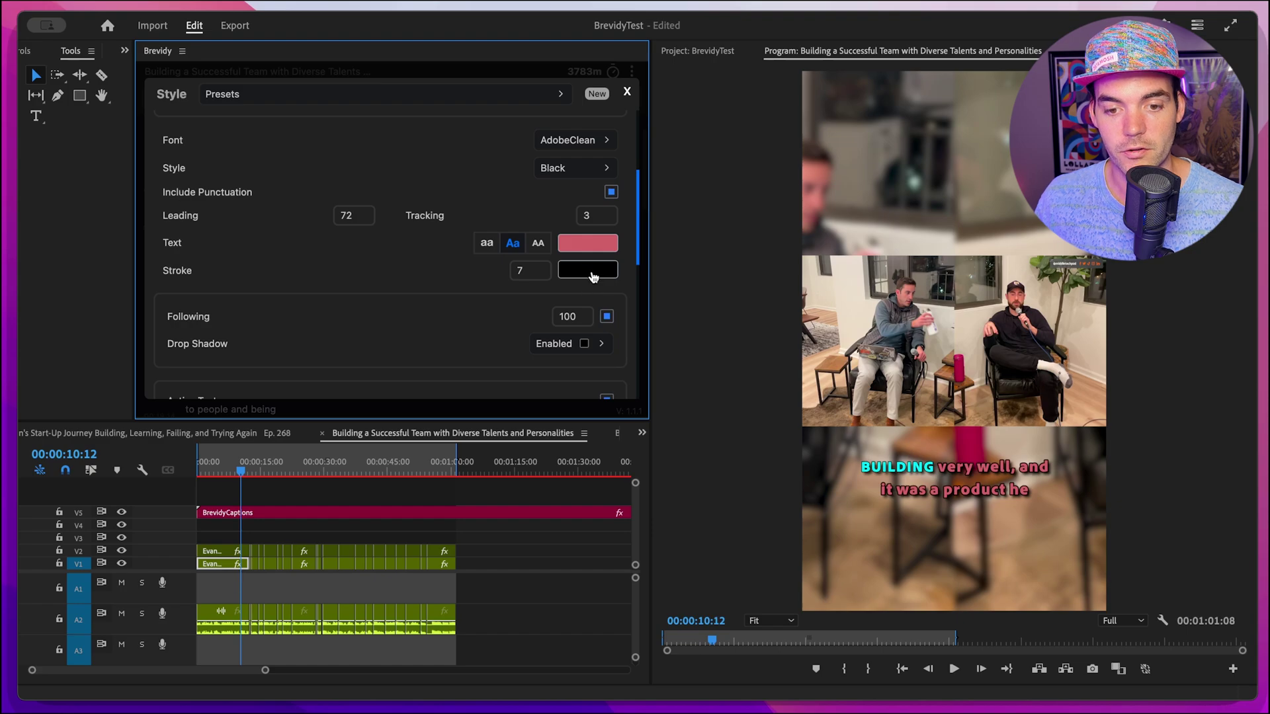
Try hiding the following words and fading them to 76, and restore them to 100.
scroll(591, 249, "down", 2)
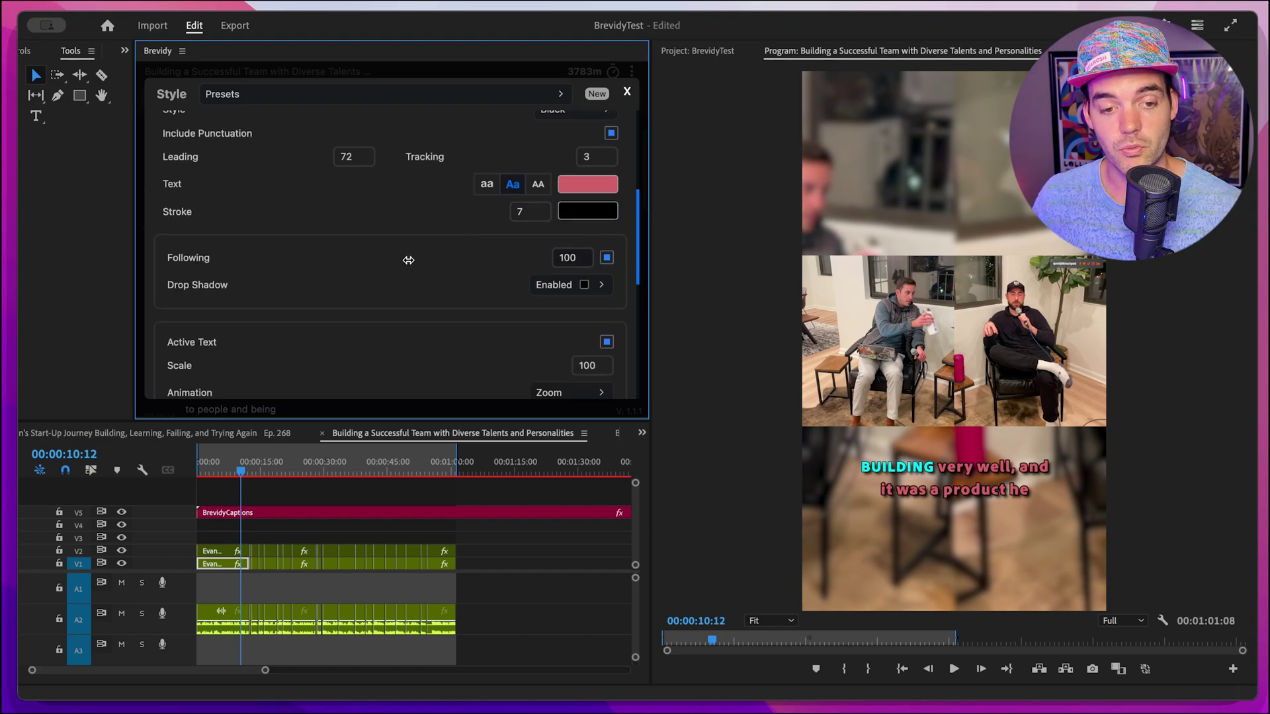
left_click(606, 260)
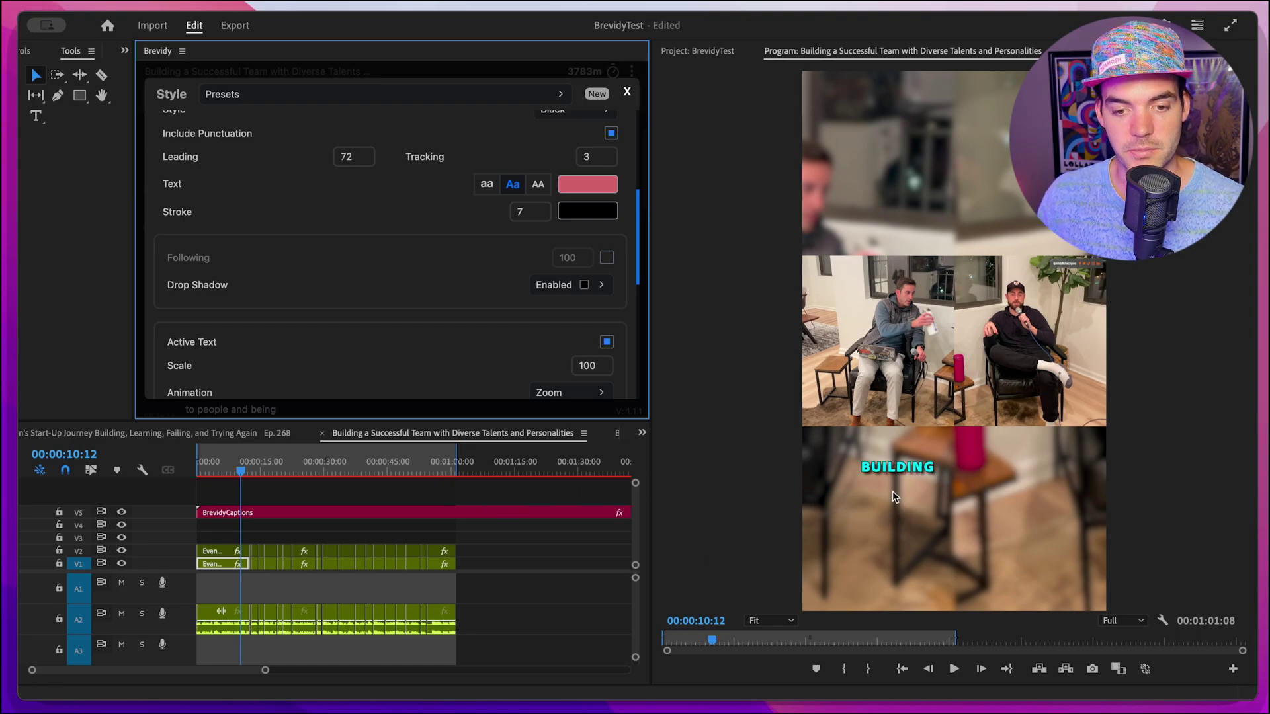
left_click(607, 258)
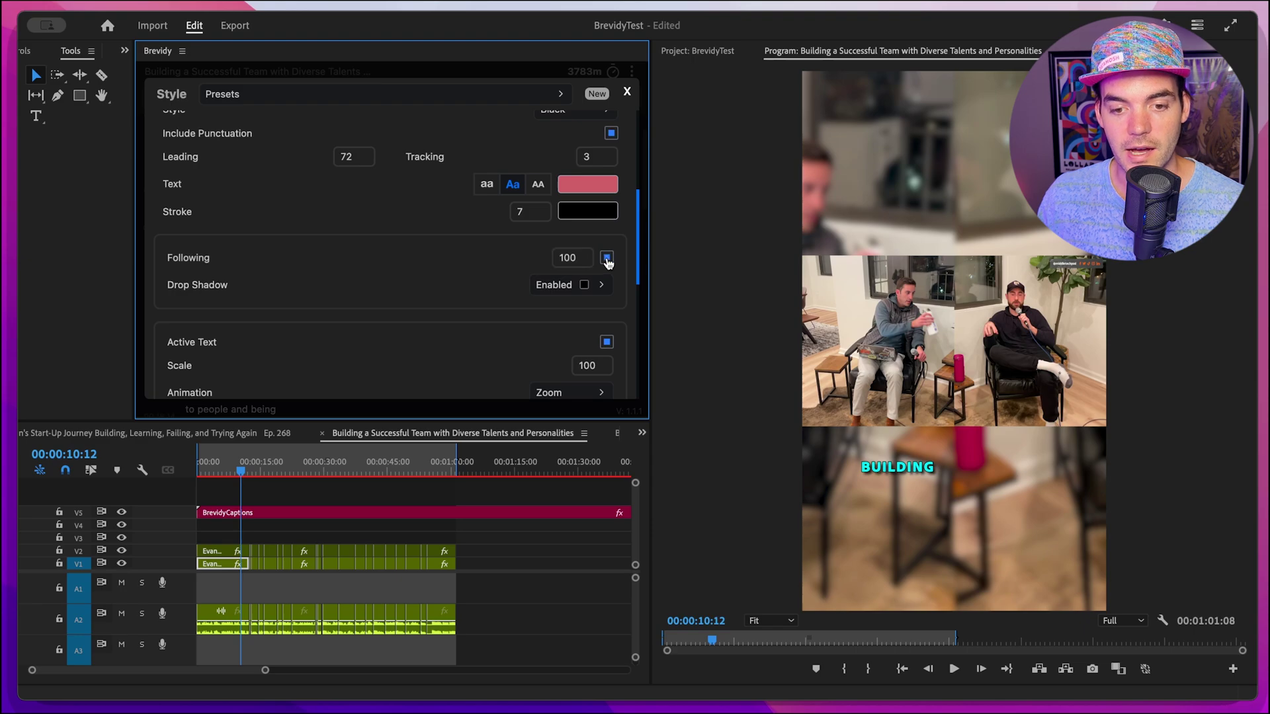
left_click_drag(567, 258, 352, 257)
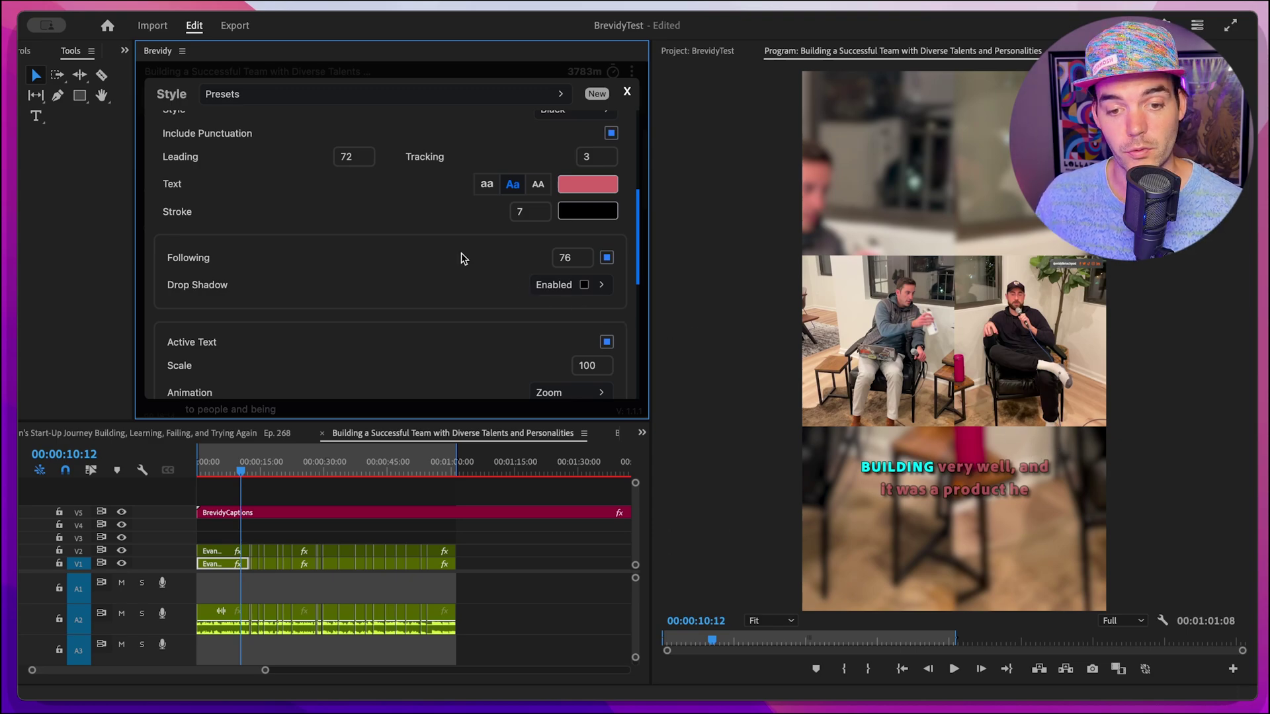
left_click_drag(463, 258, 426, 258)
Examine the drop shadow settings for the following text, including color, opacity, distance, angle and softness.
scroll(459, 264, "down", 2)
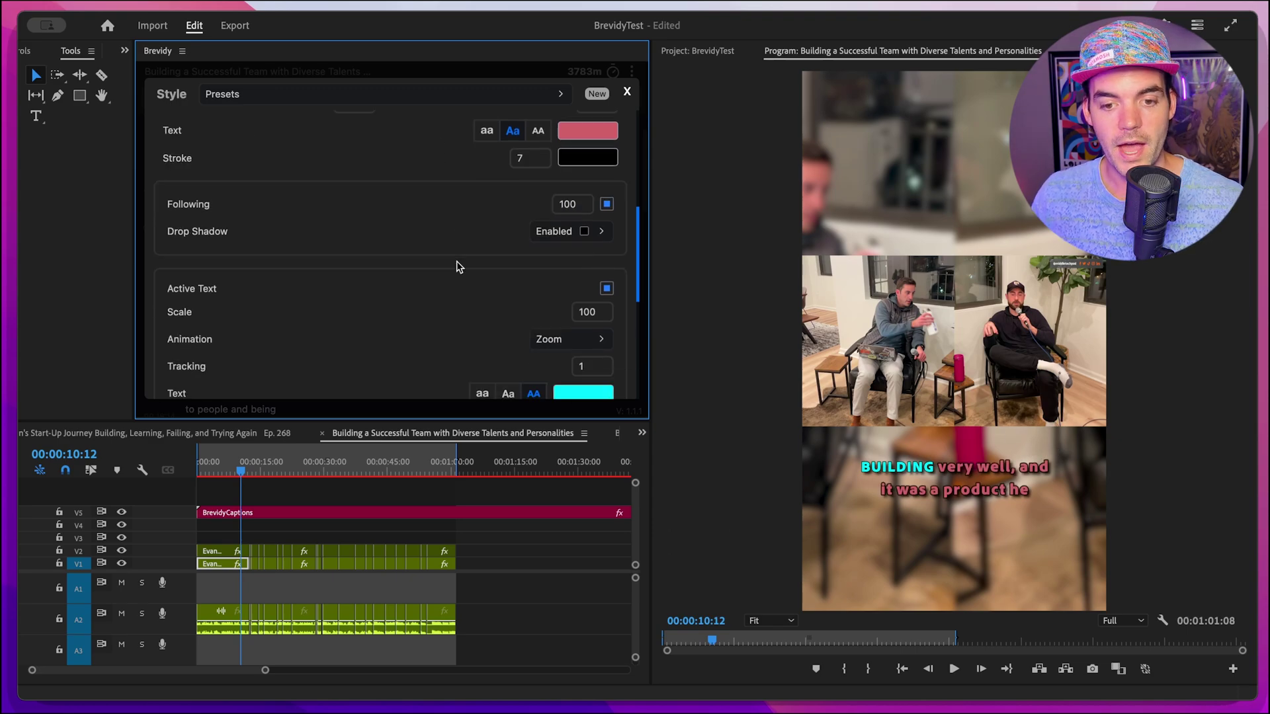
left_click(602, 232)
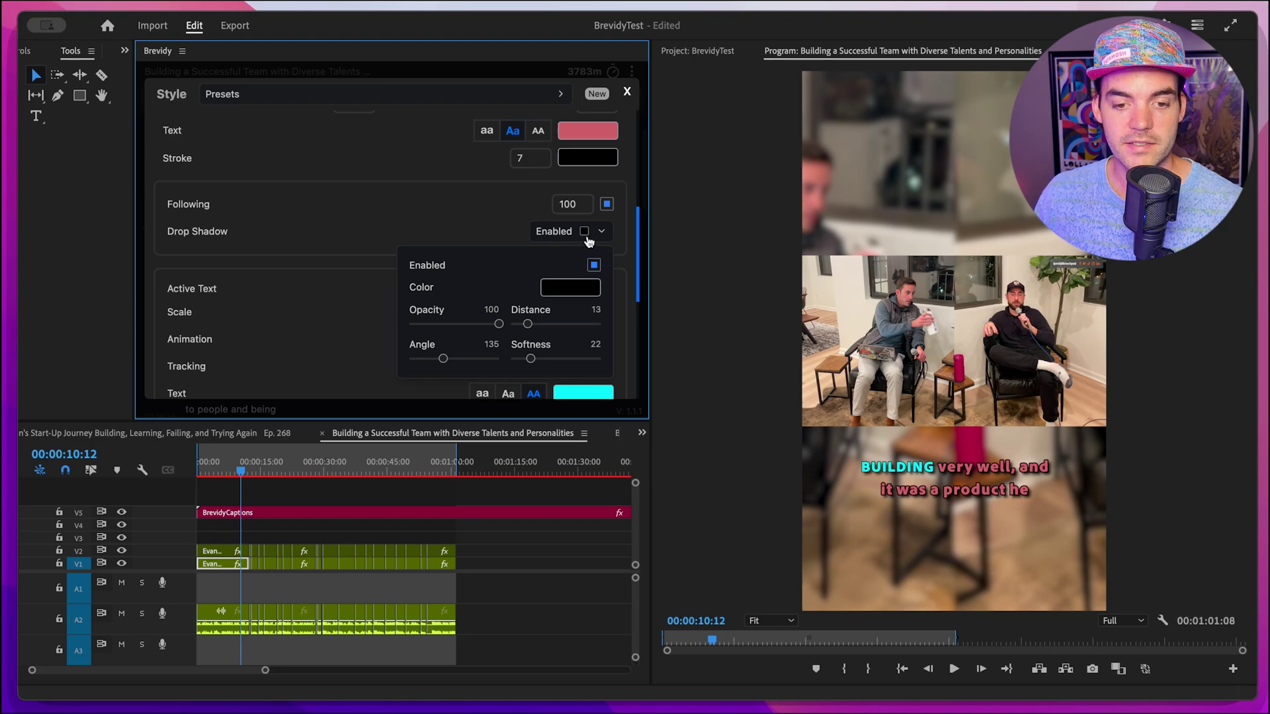
scroll(567, 262, "down", 1)
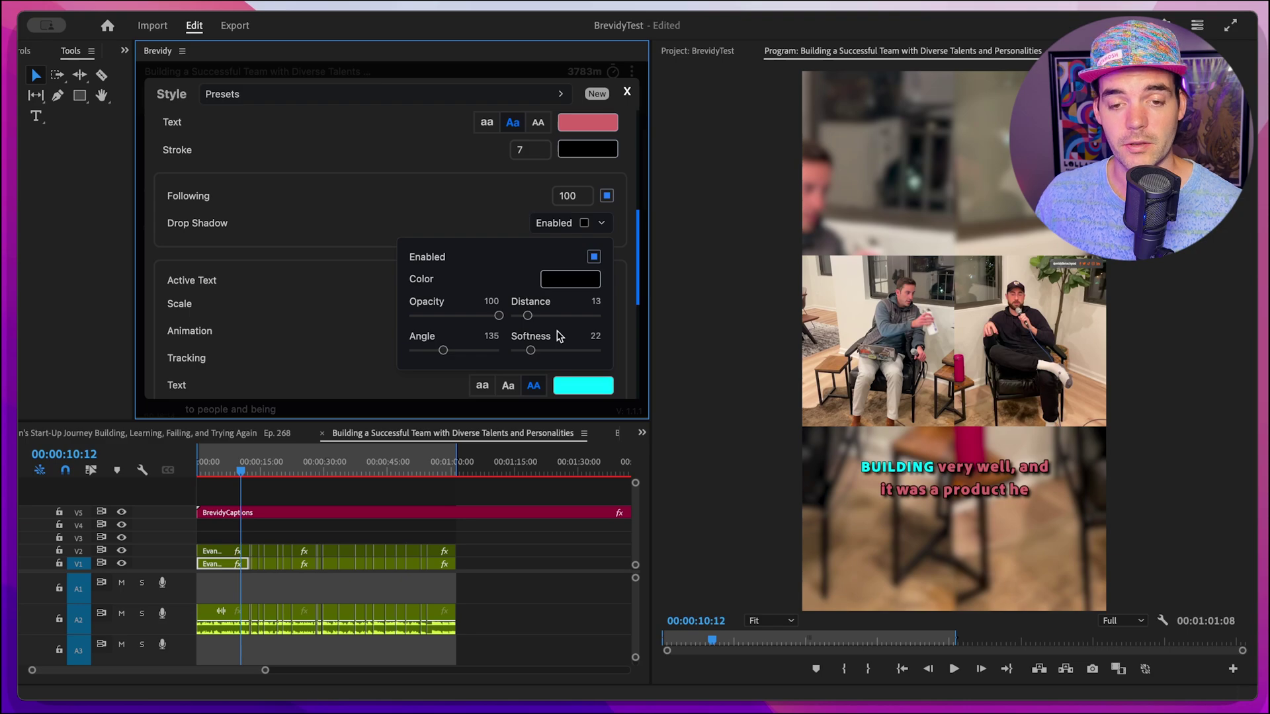
left_click(557, 225)
Try the active text at scale 142, preview it near the sequence start, and reduce its scale to 111.
scroll(375, 192, "down", 2)
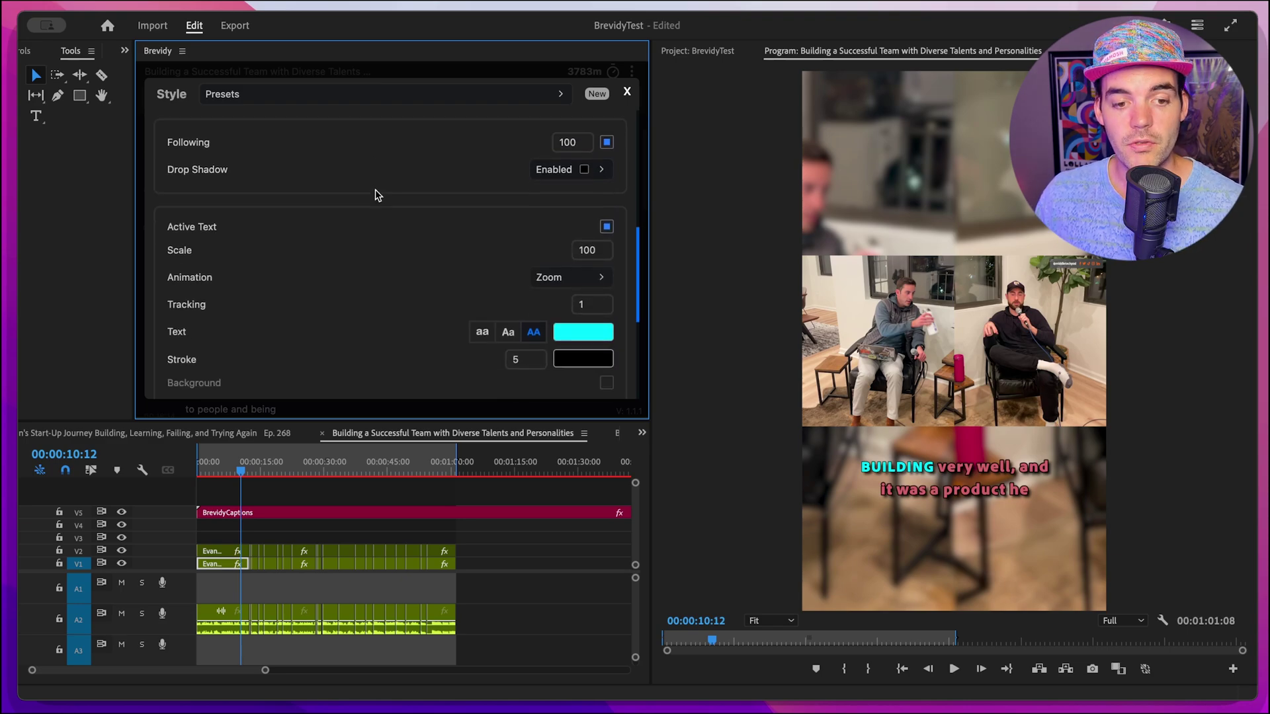
scroll(375, 193, "down", 1)
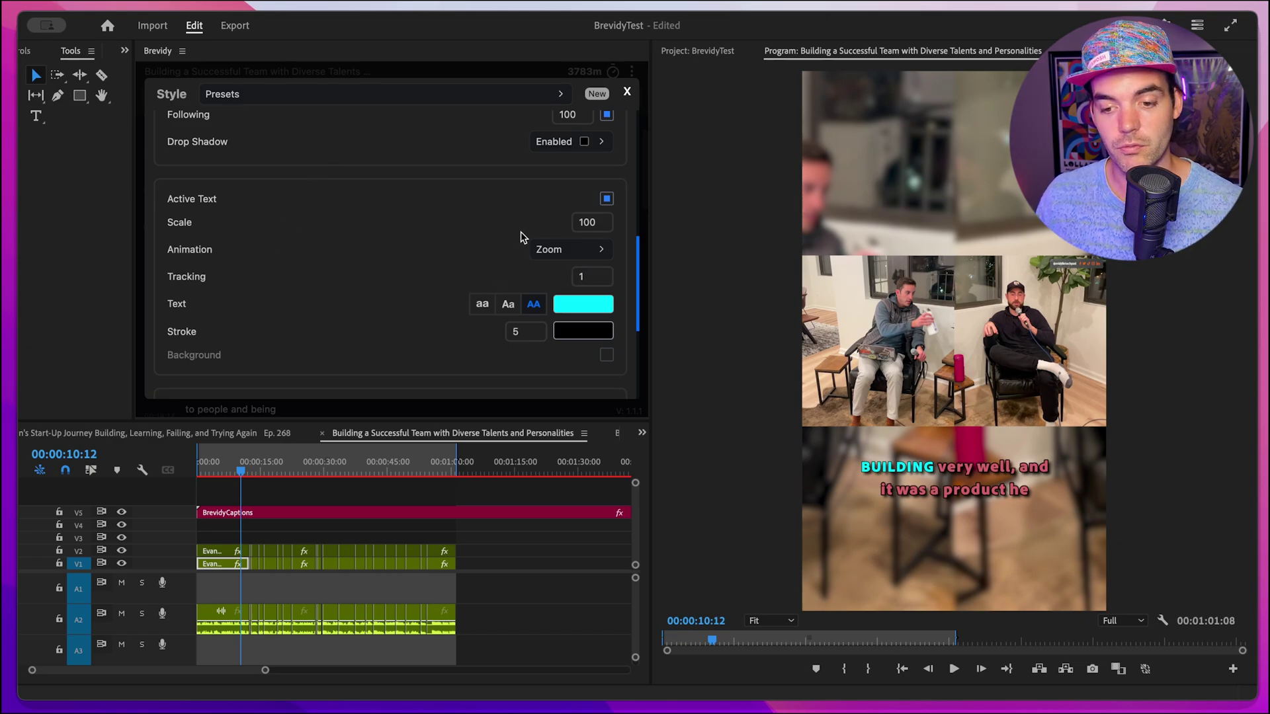
left_click(372, 217)
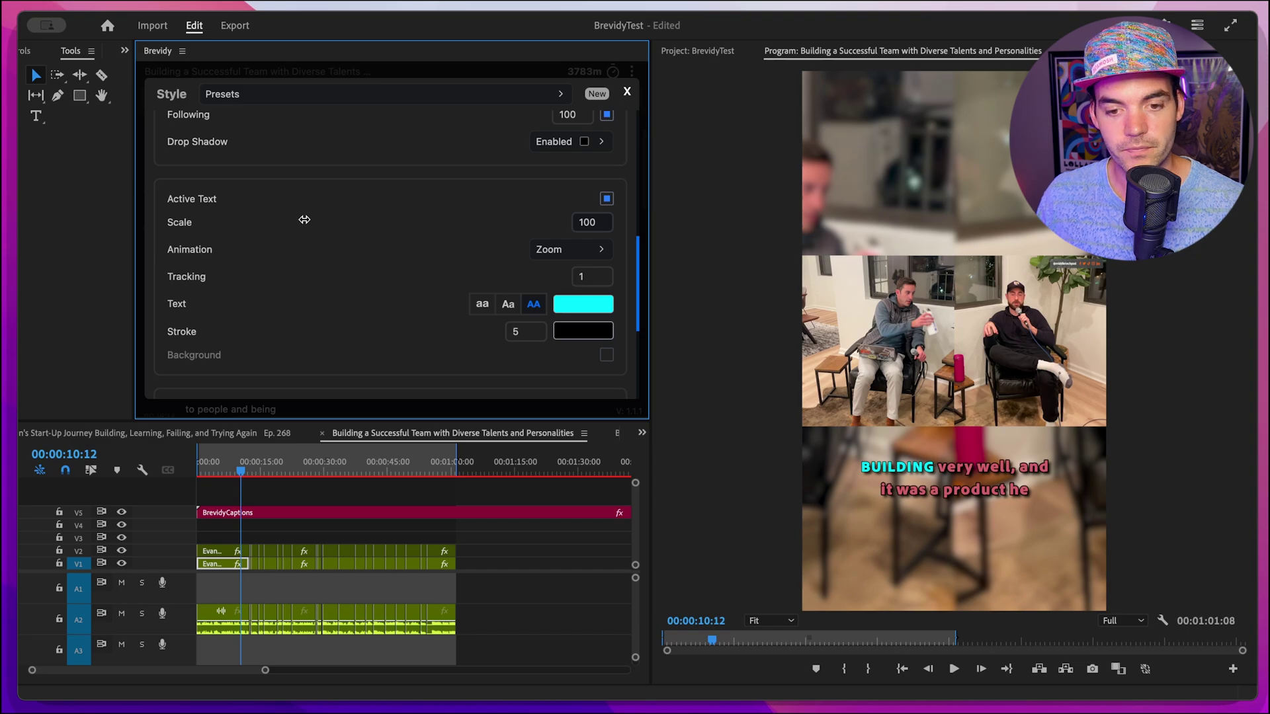
left_click_drag(304, 219, 424, 217)
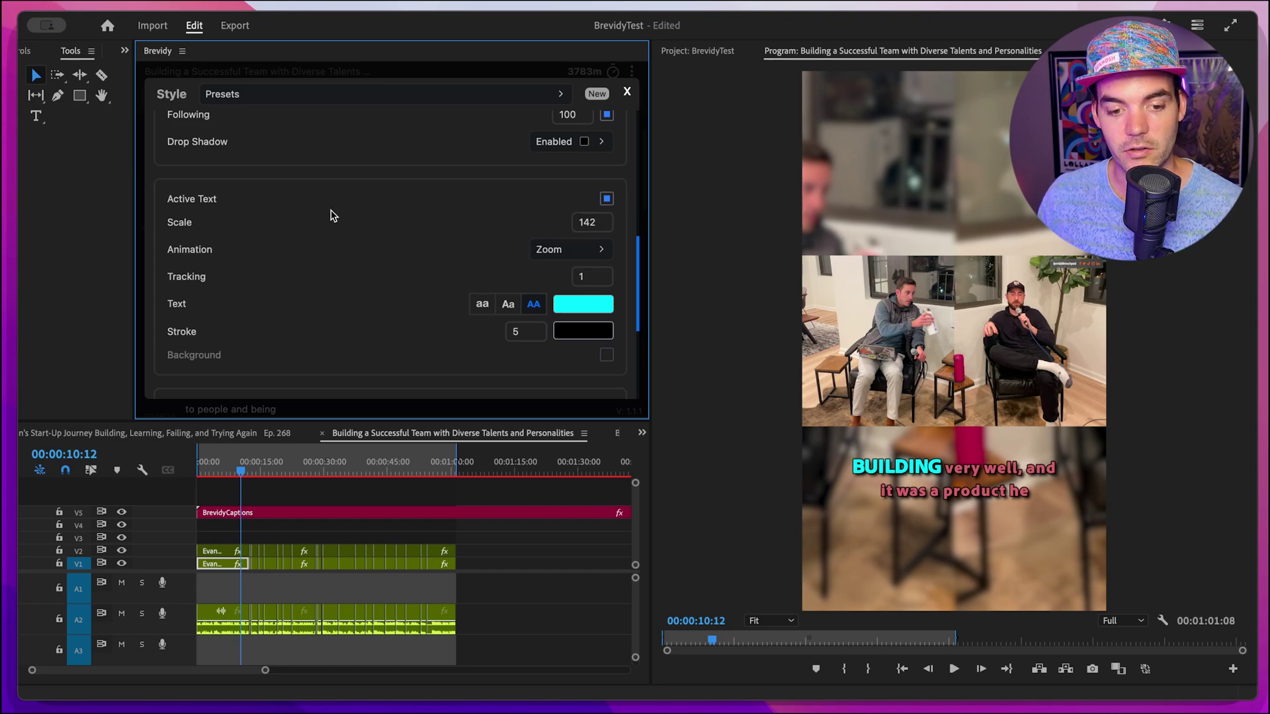
left_click_drag(242, 471, 209, 472)
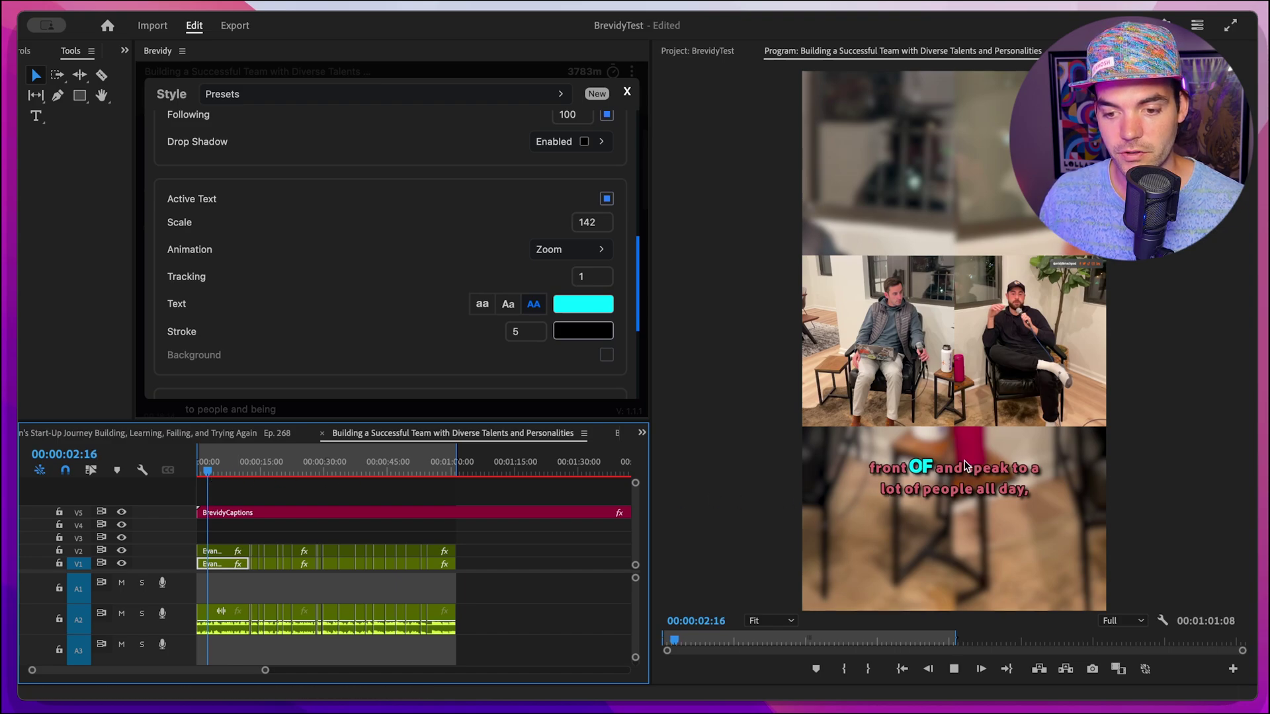
key("space")
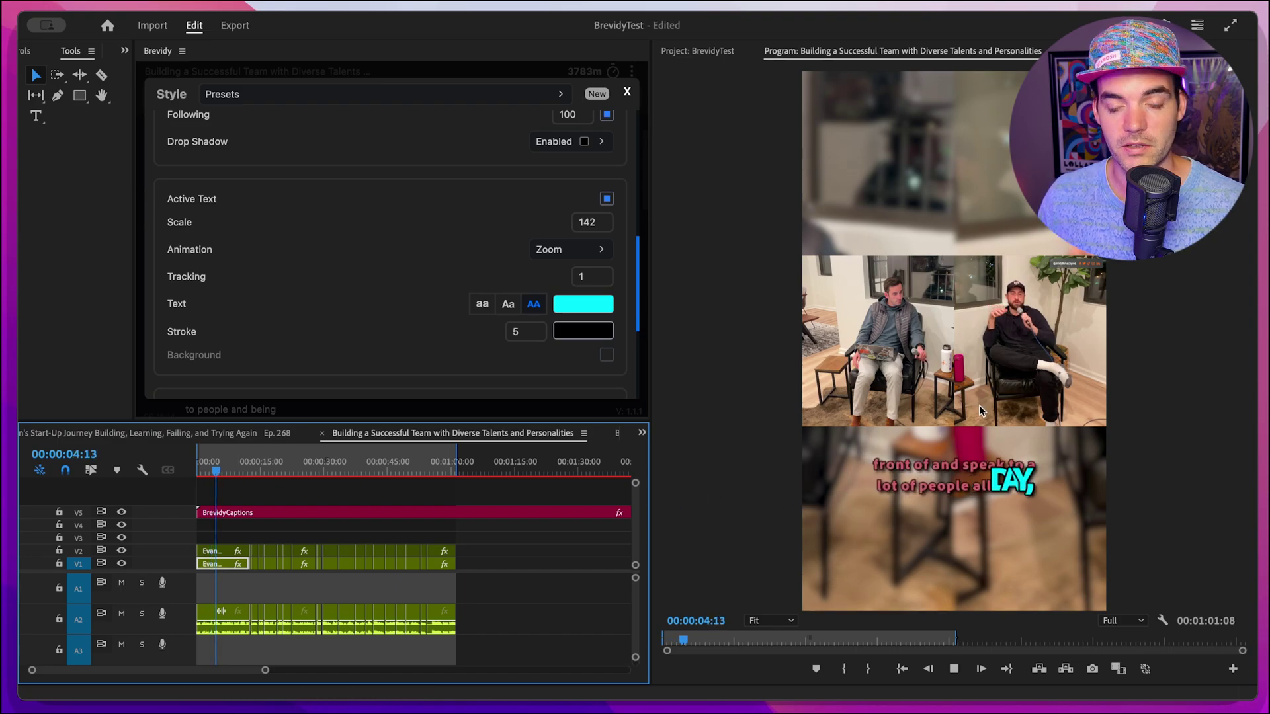
key("space")
left_click_drag(587, 222, 455, 218)
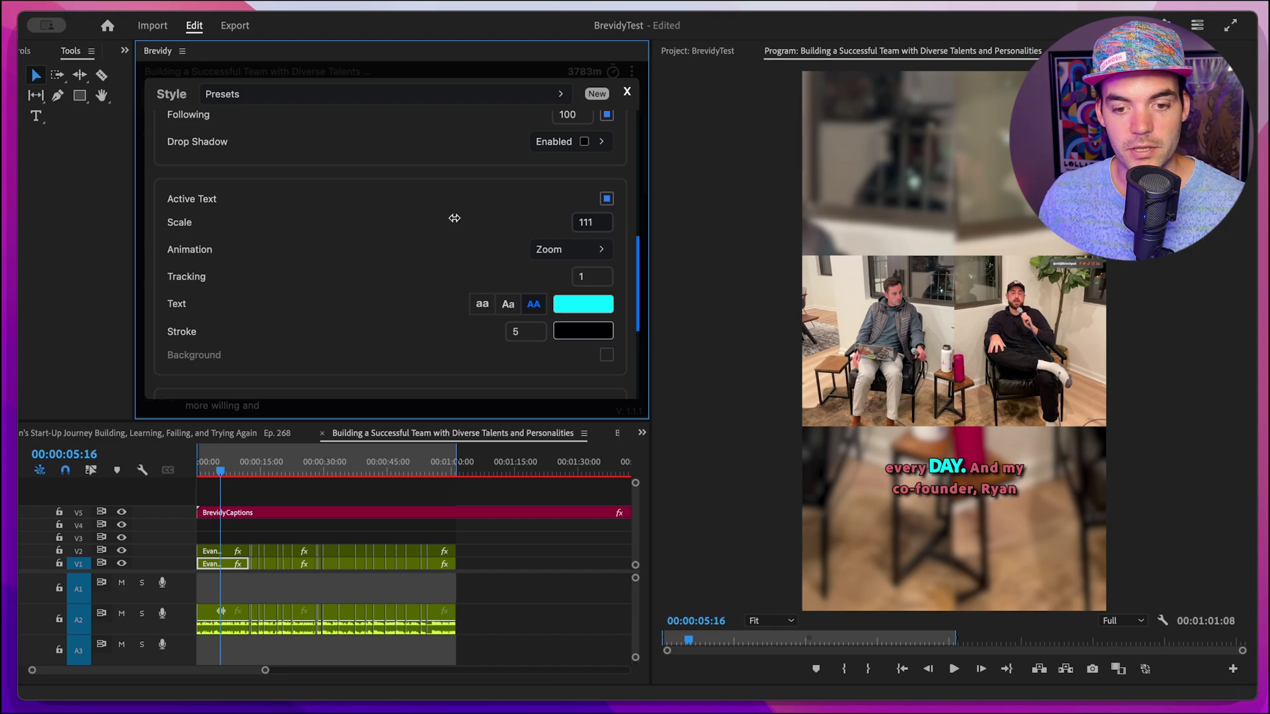
Examine the animation styles available for the active text, along with intensity and speed, and keep Zoom.
left_click(577, 253)
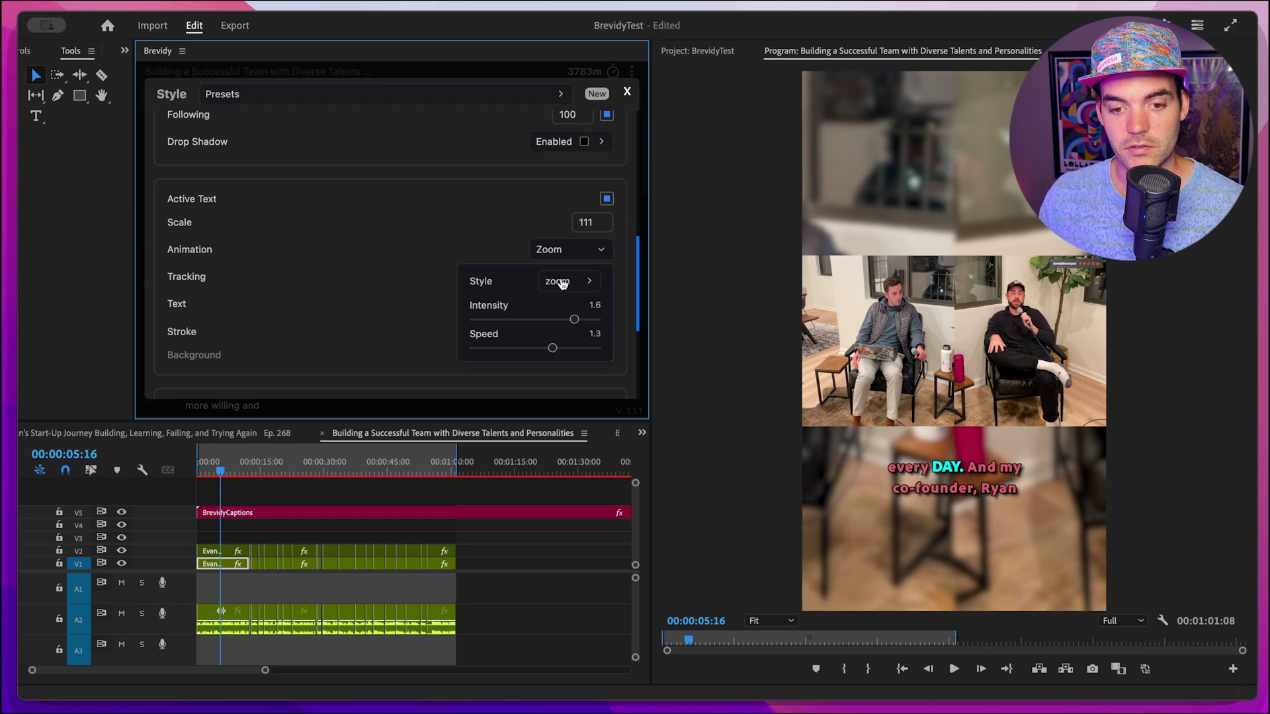
left_click(564, 283)
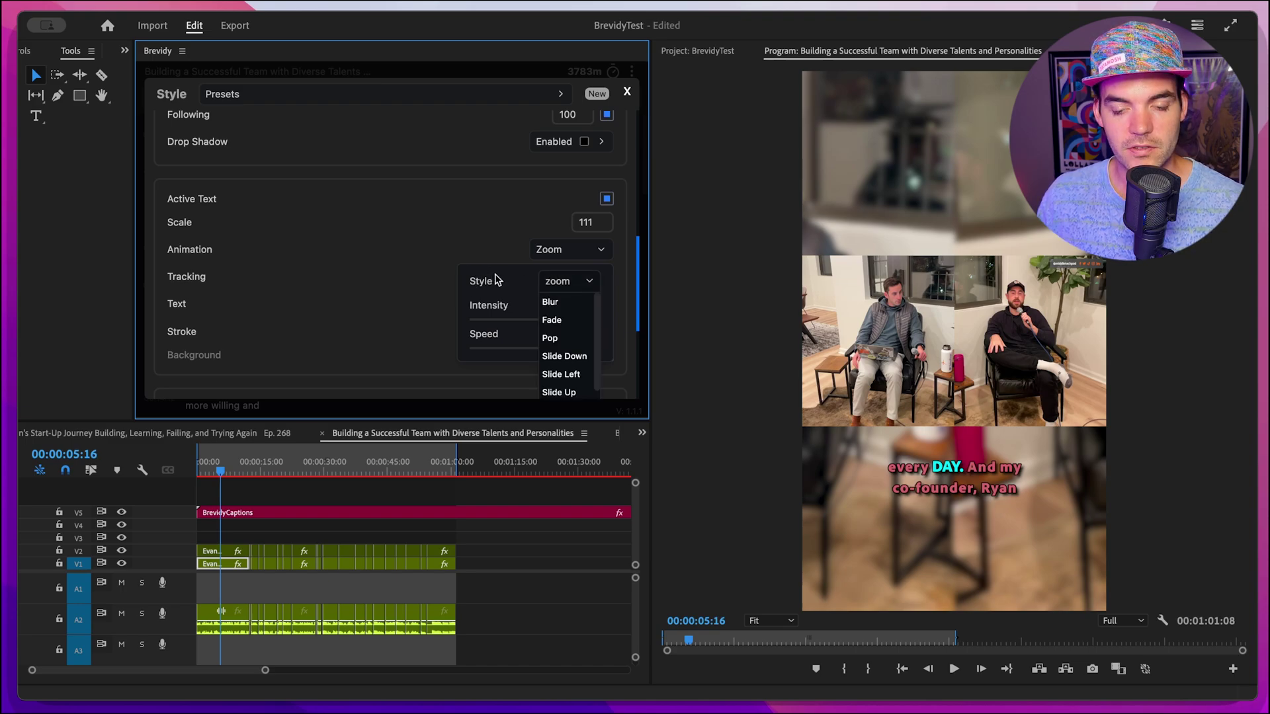
scroll(499, 275, "down", 1)
scroll(498, 275, "down", 3)
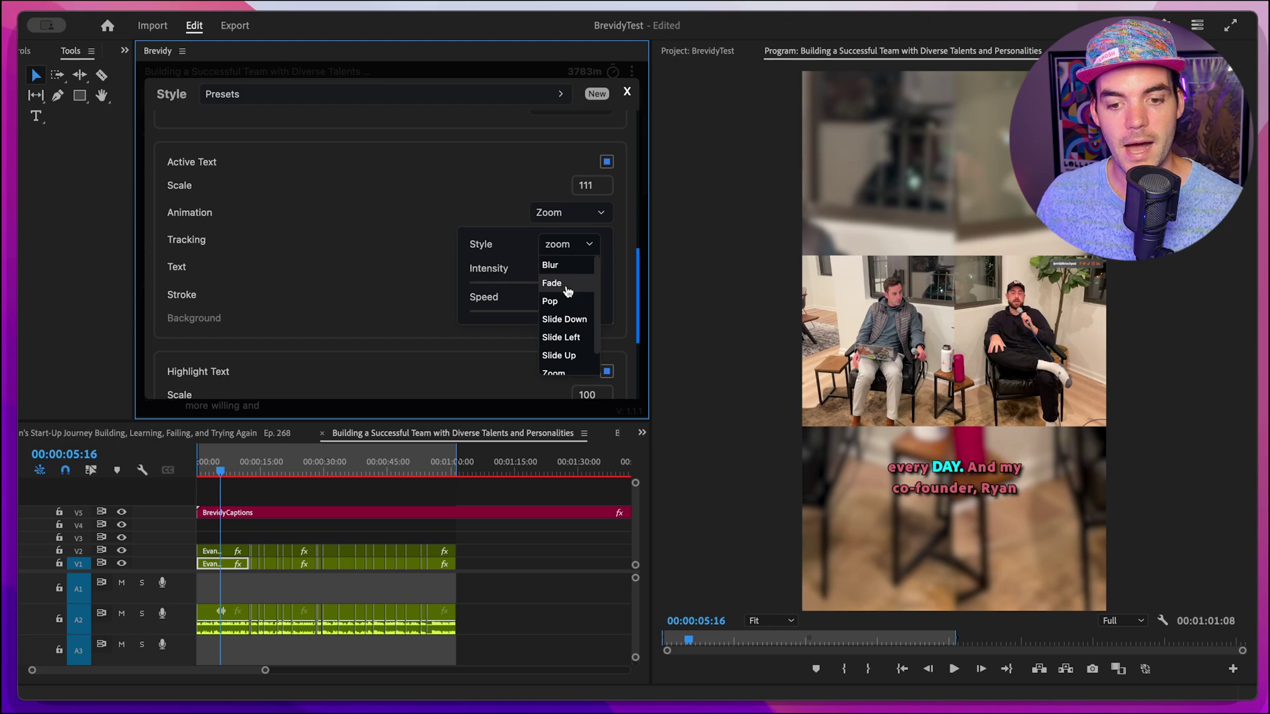
scroll(570, 336, "down", 1)
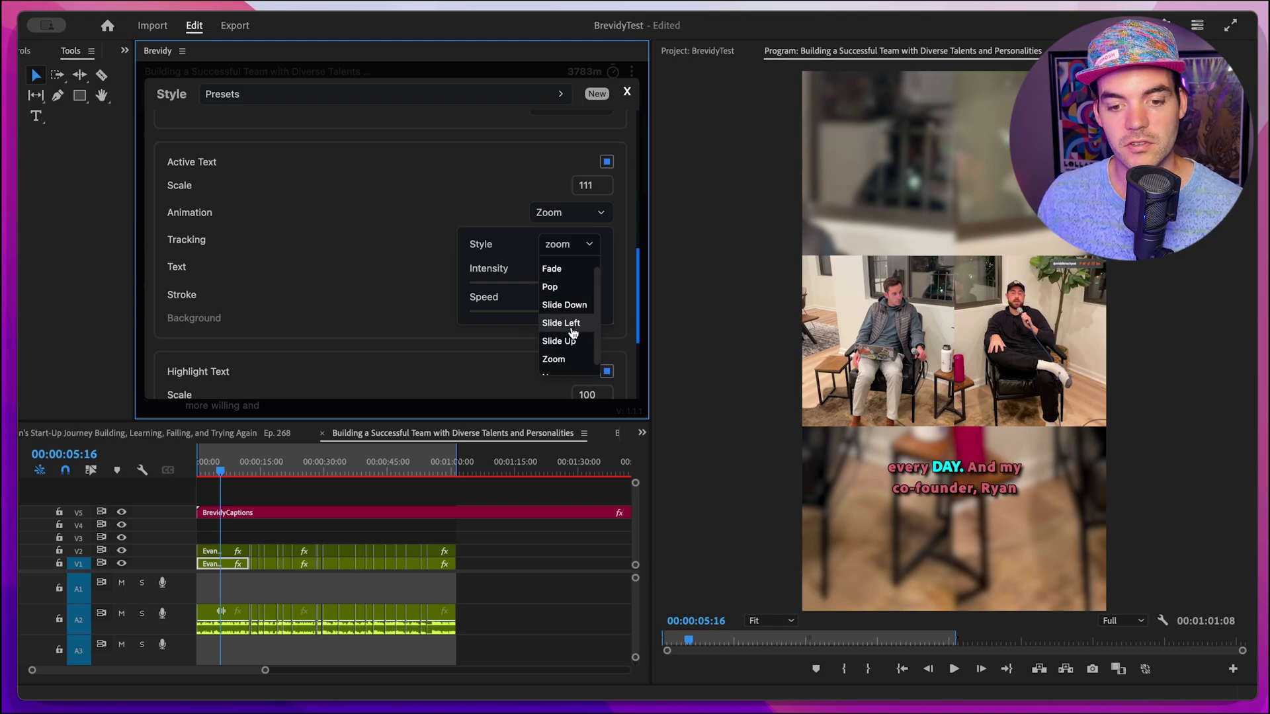
left_click(550, 350)
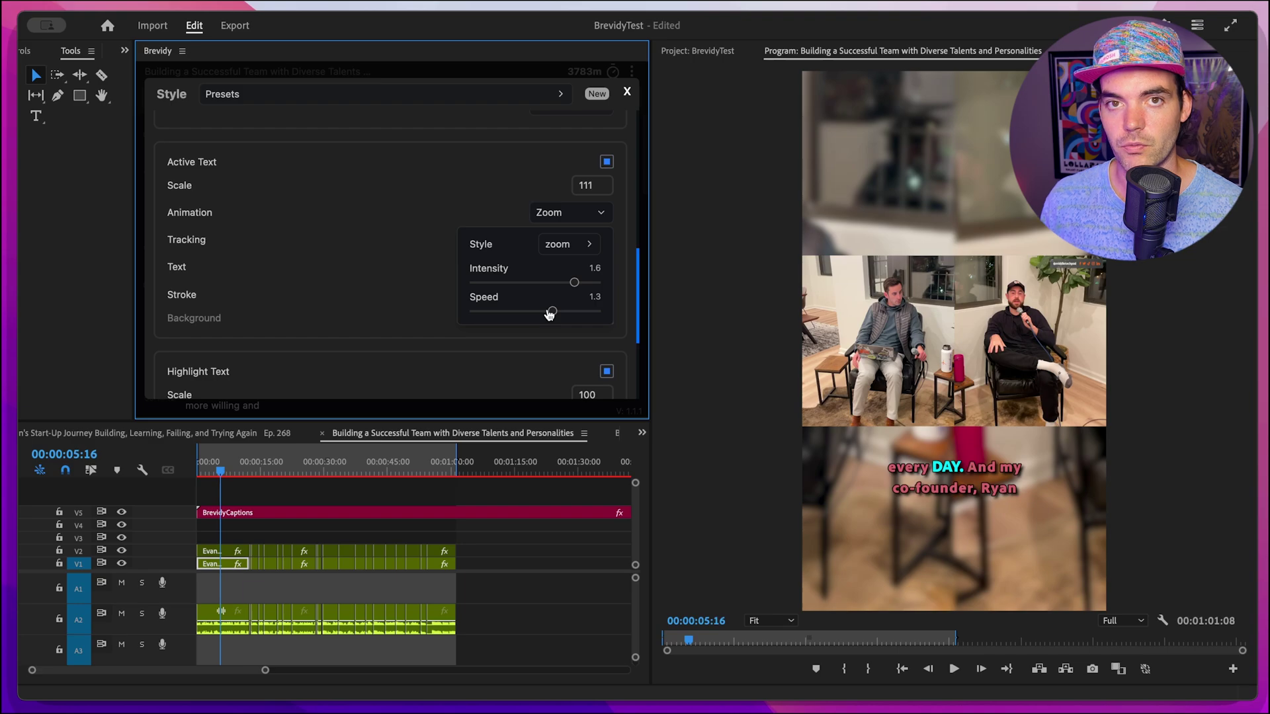
left_click(567, 217)
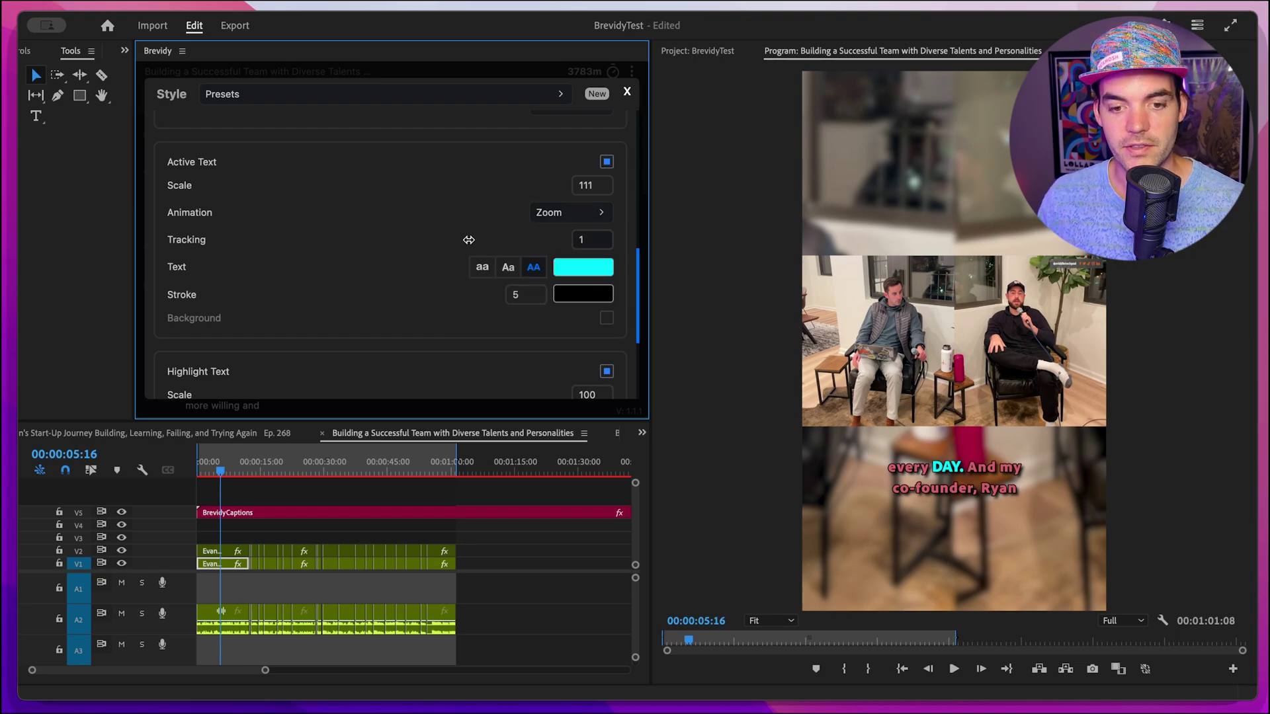
Set the active text's tracking to 5 and try lowercase before choosing the capitalized Aa letter case.
left_click_drag(449, 232, 534, 237)
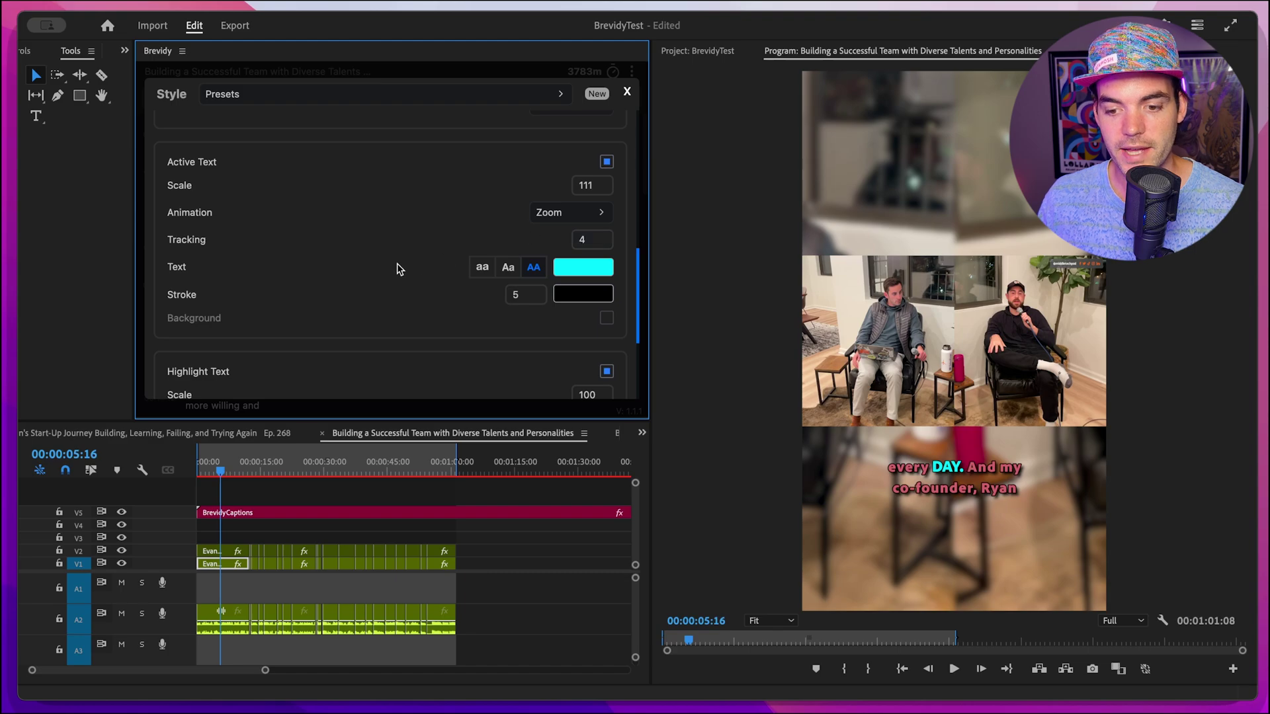
left_click_drag(399, 260, 410, 258)
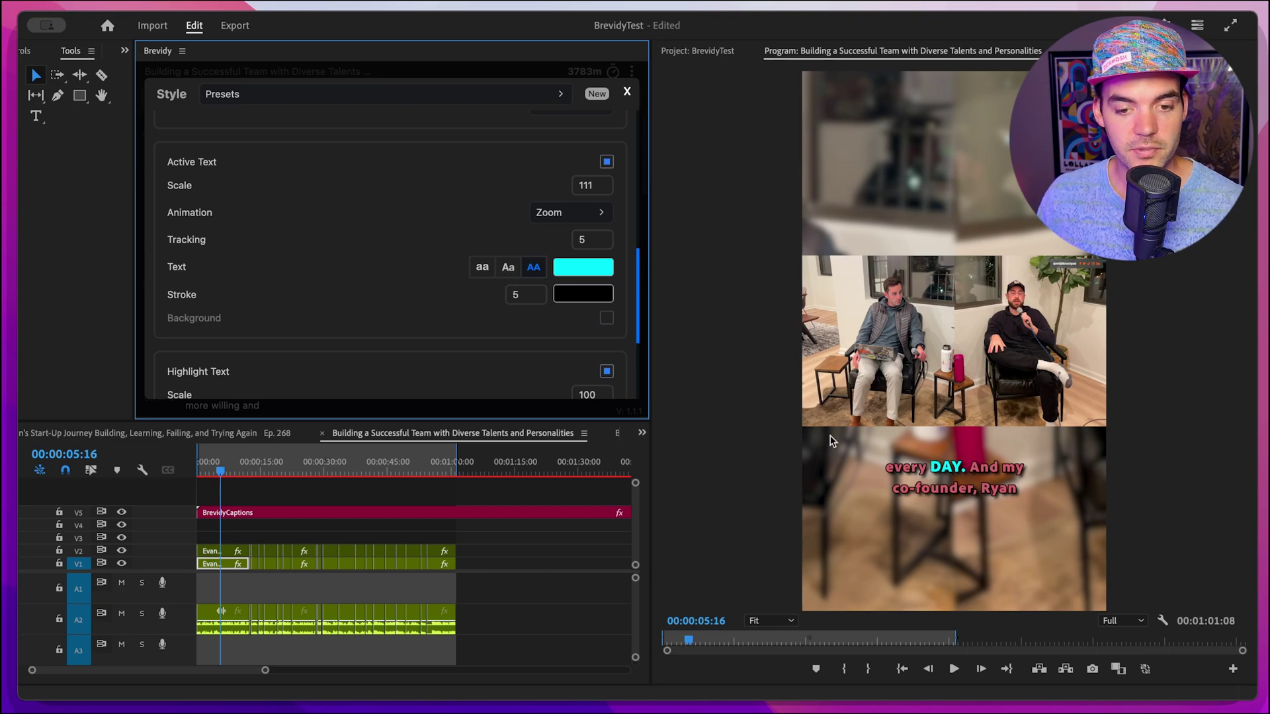
left_click(484, 269)
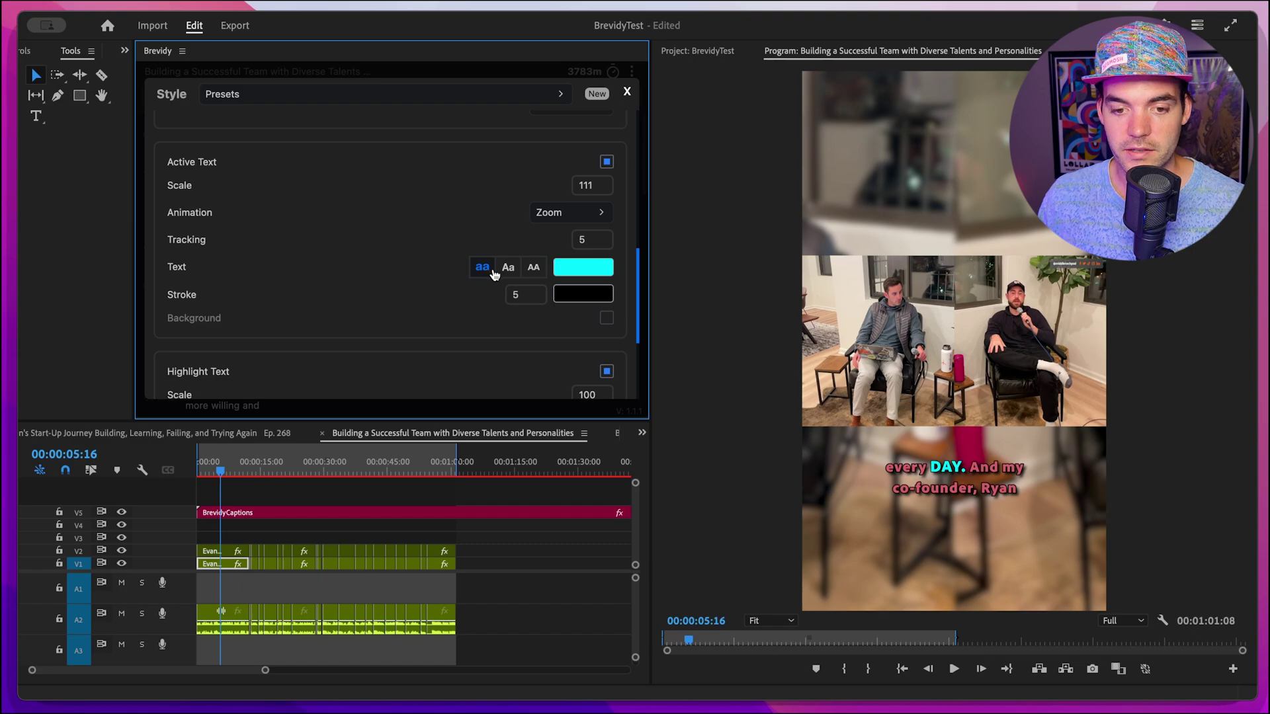
left_click(508, 270)
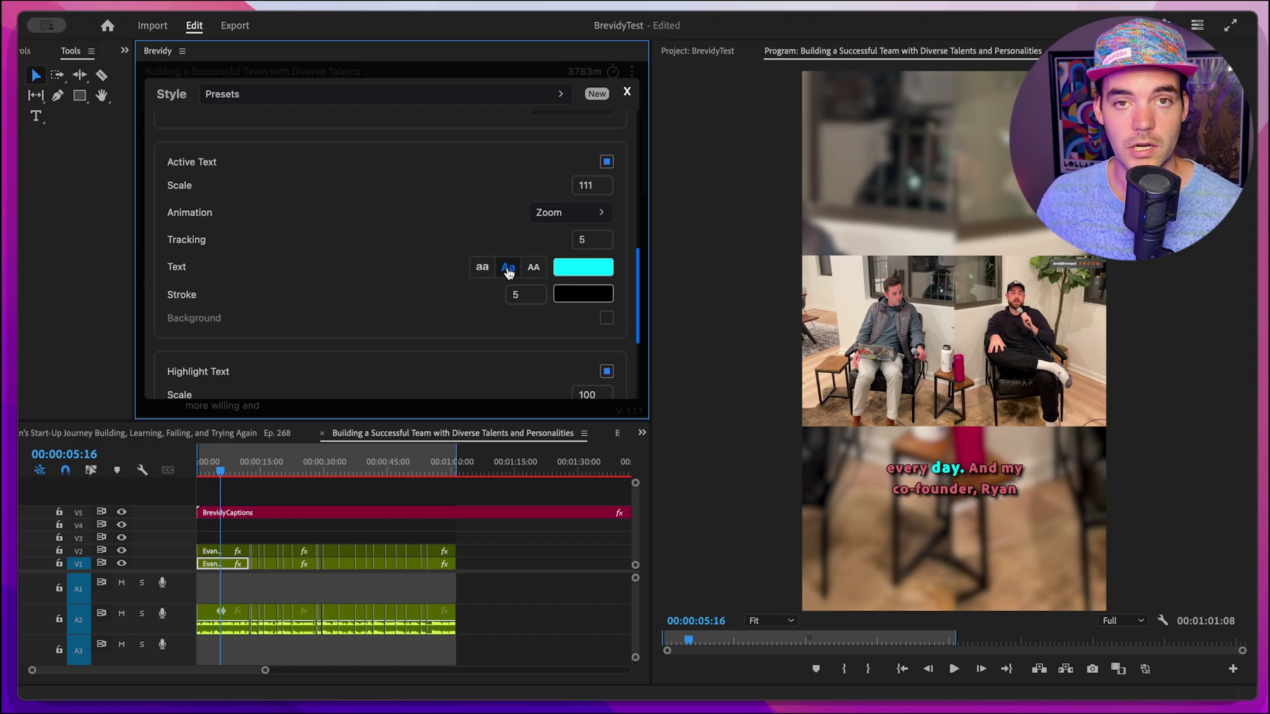
Recolor the active text to white (#ffffff) and set its stroke to 8.
left_click(581, 269)
left_click(470, 279)
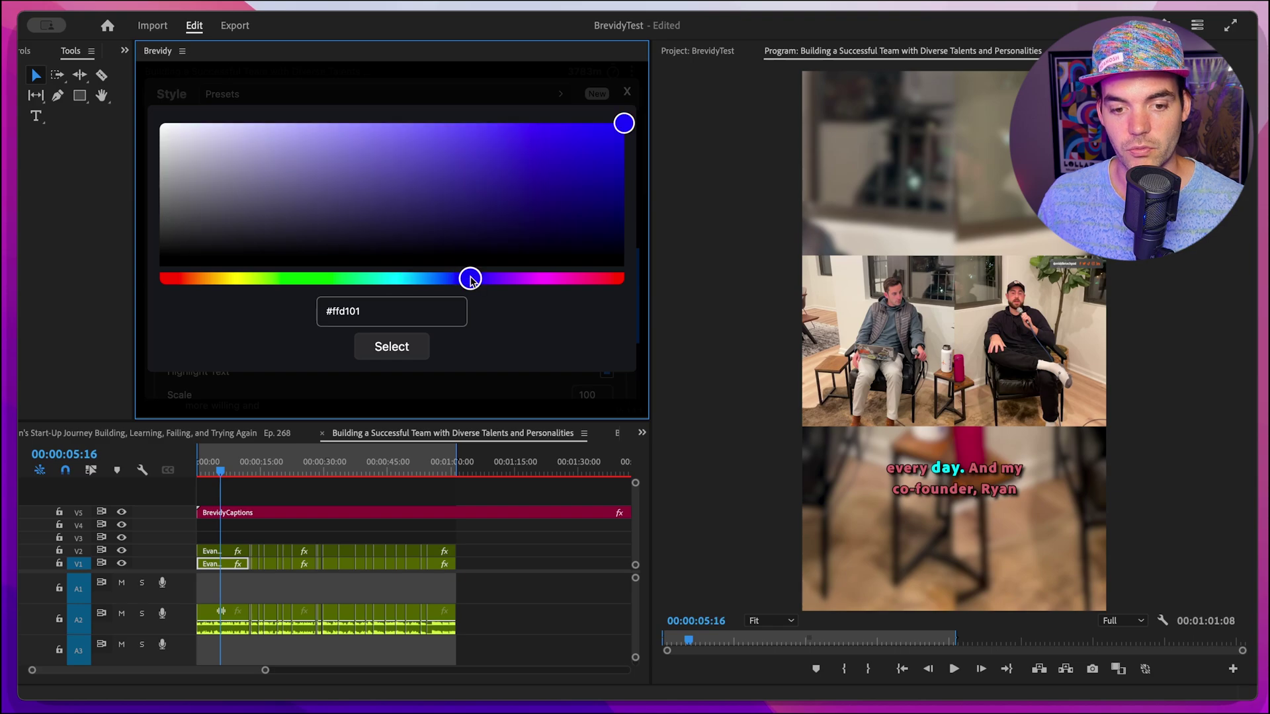
left_click_drag(260, 191, 124, 86)
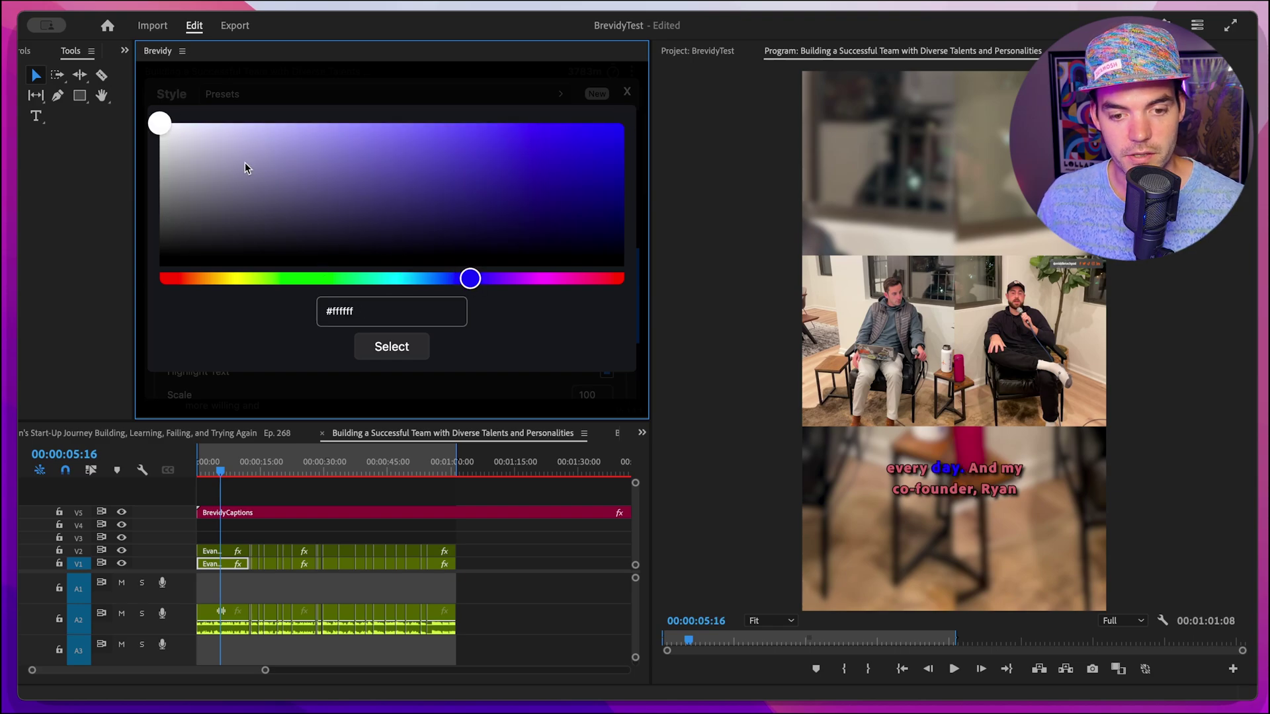
left_click(373, 344)
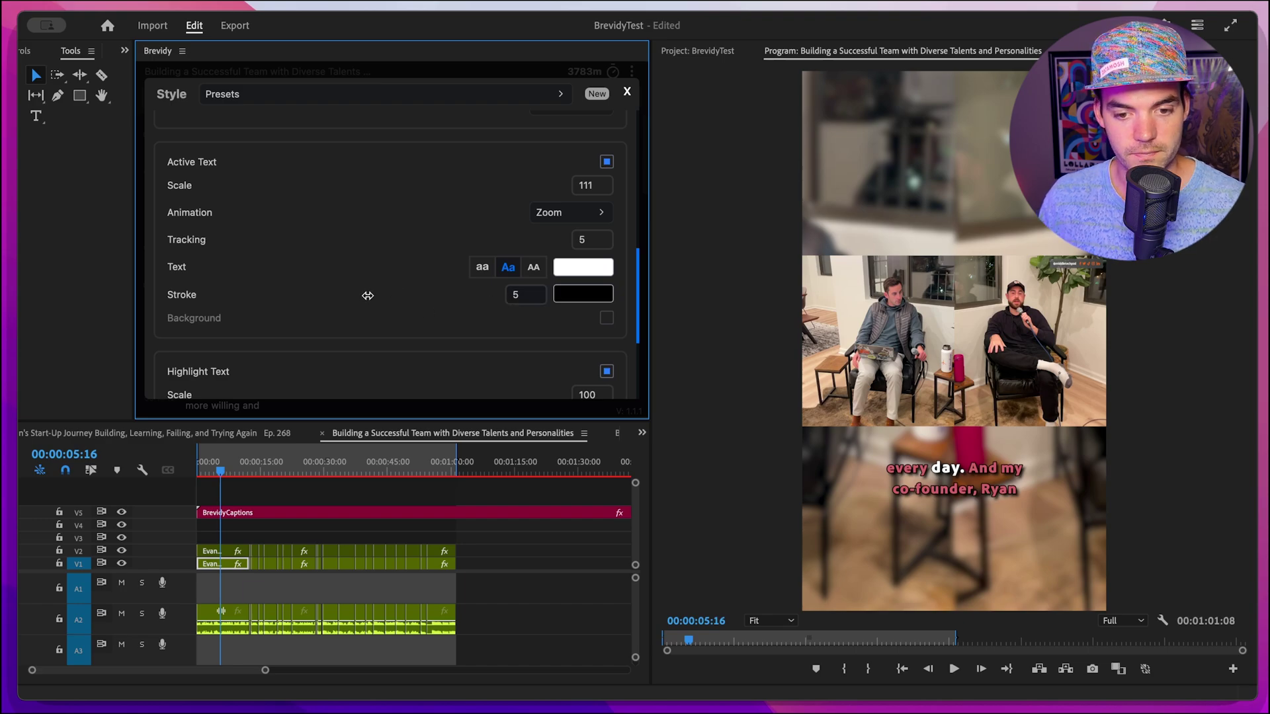
scroll(371, 271, "down", 2)
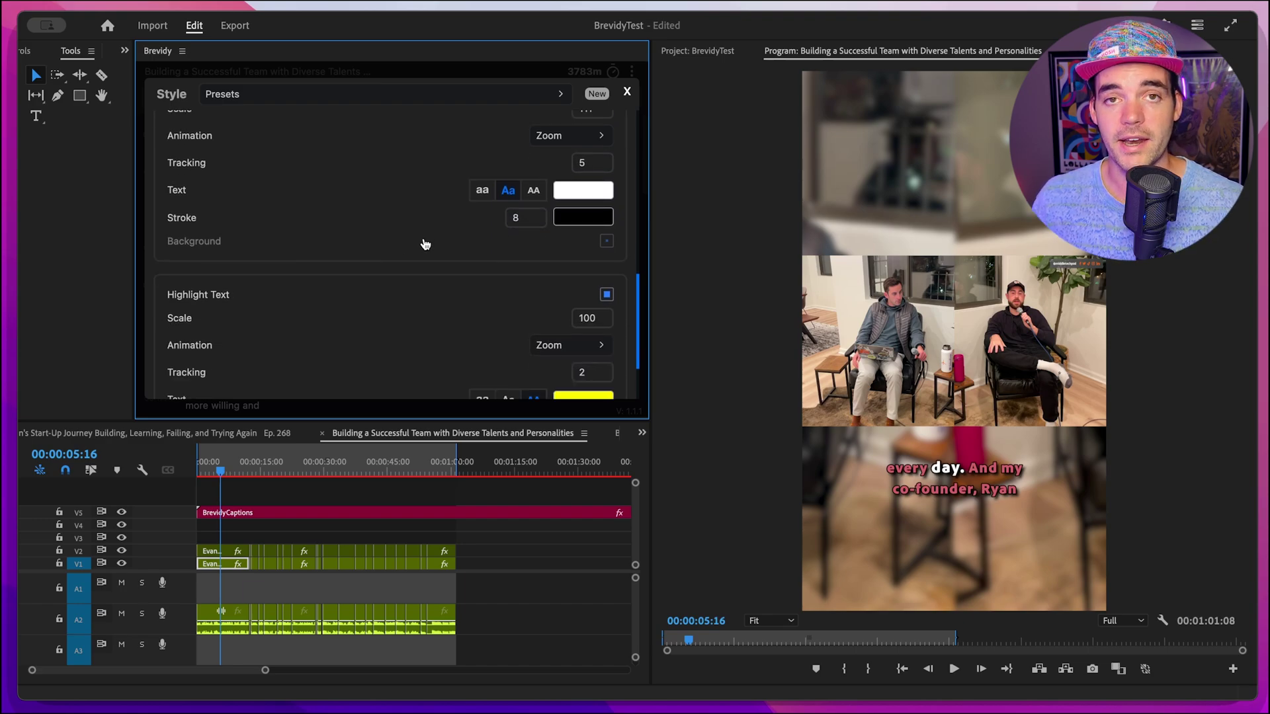
Enable a background behind the active text and play the captions briefly near the start of the sequence.
left_click(467, 243)
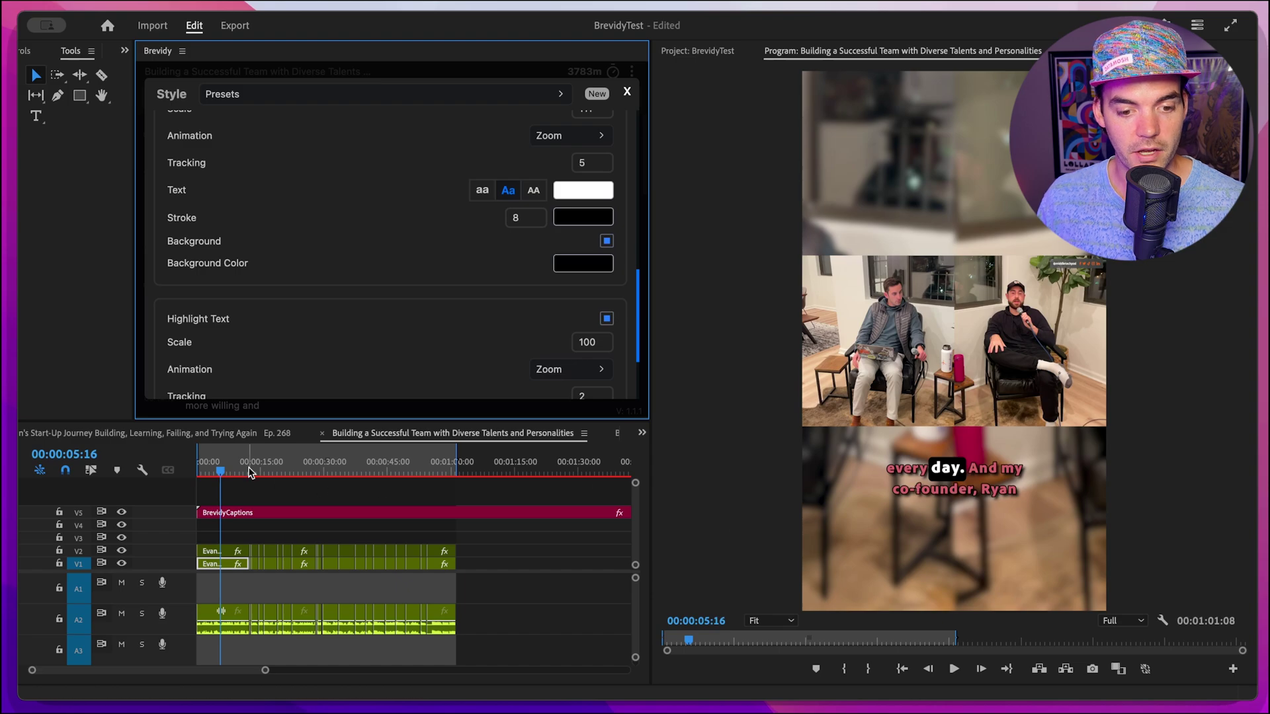
left_click(228, 466)
left_click(212, 466)
key("space")
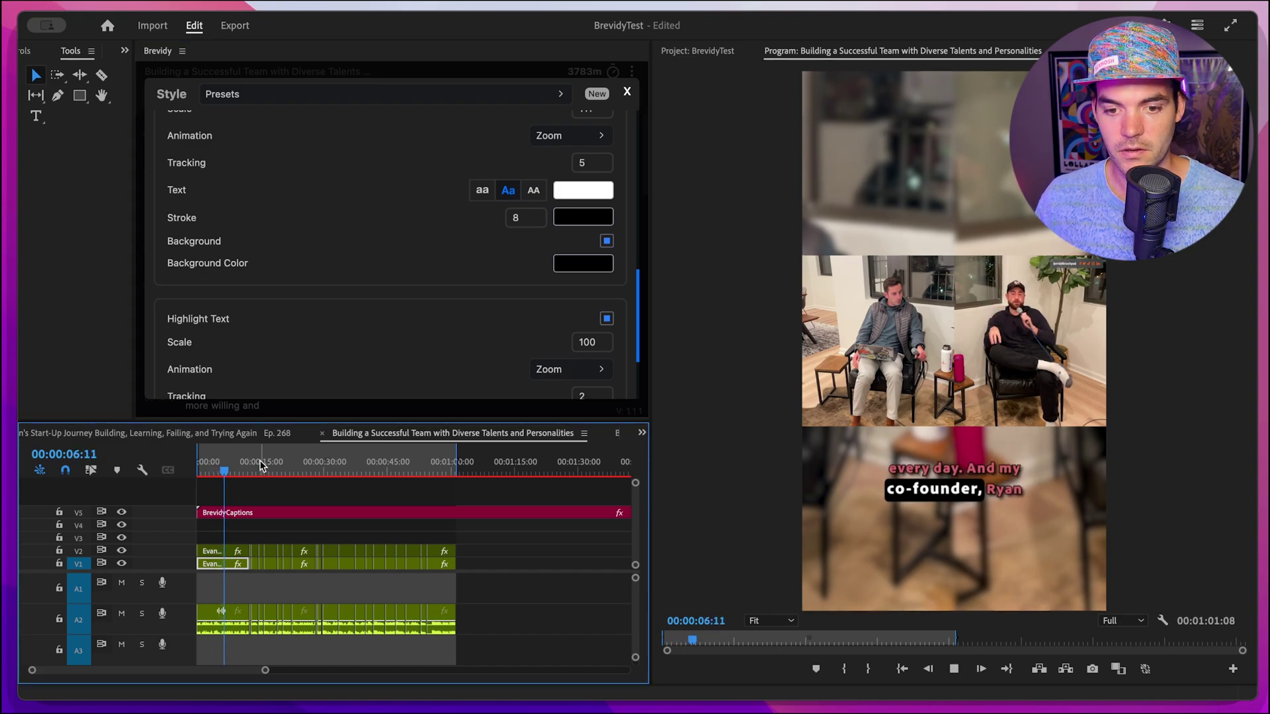
key("space")
Change the active text's background color to light blue.
left_click(582, 262)
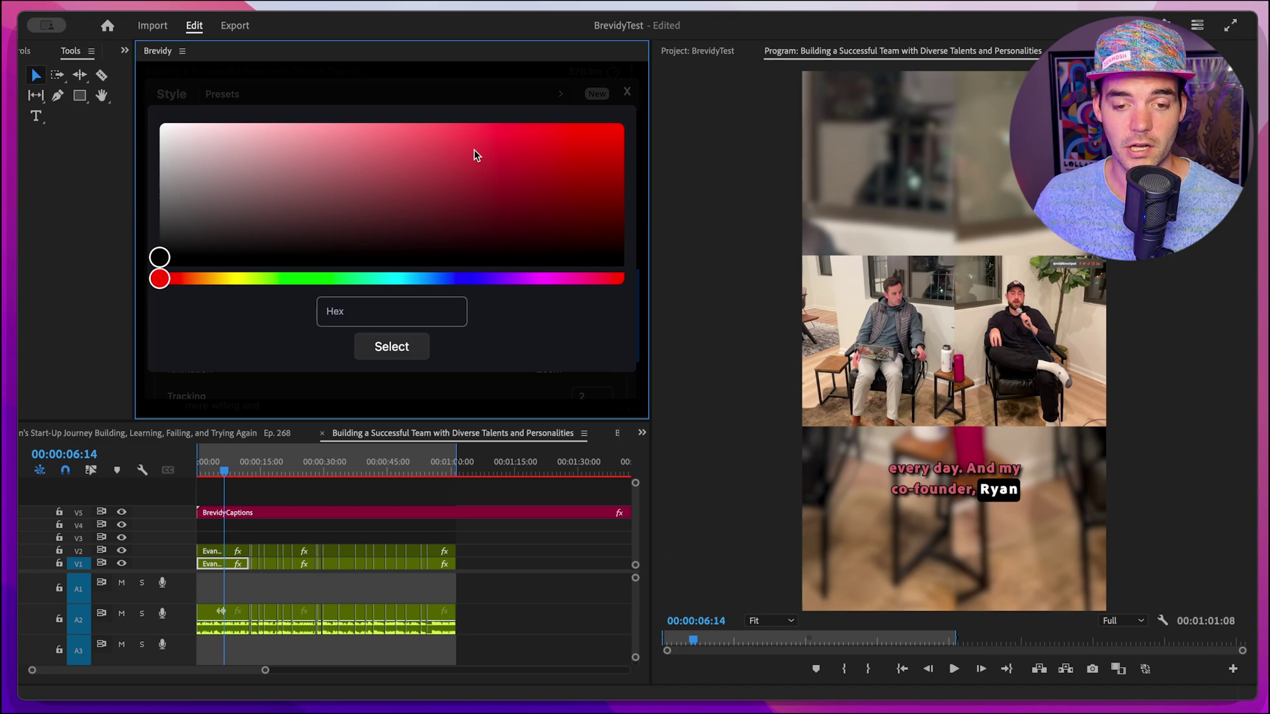
left_click(426, 281)
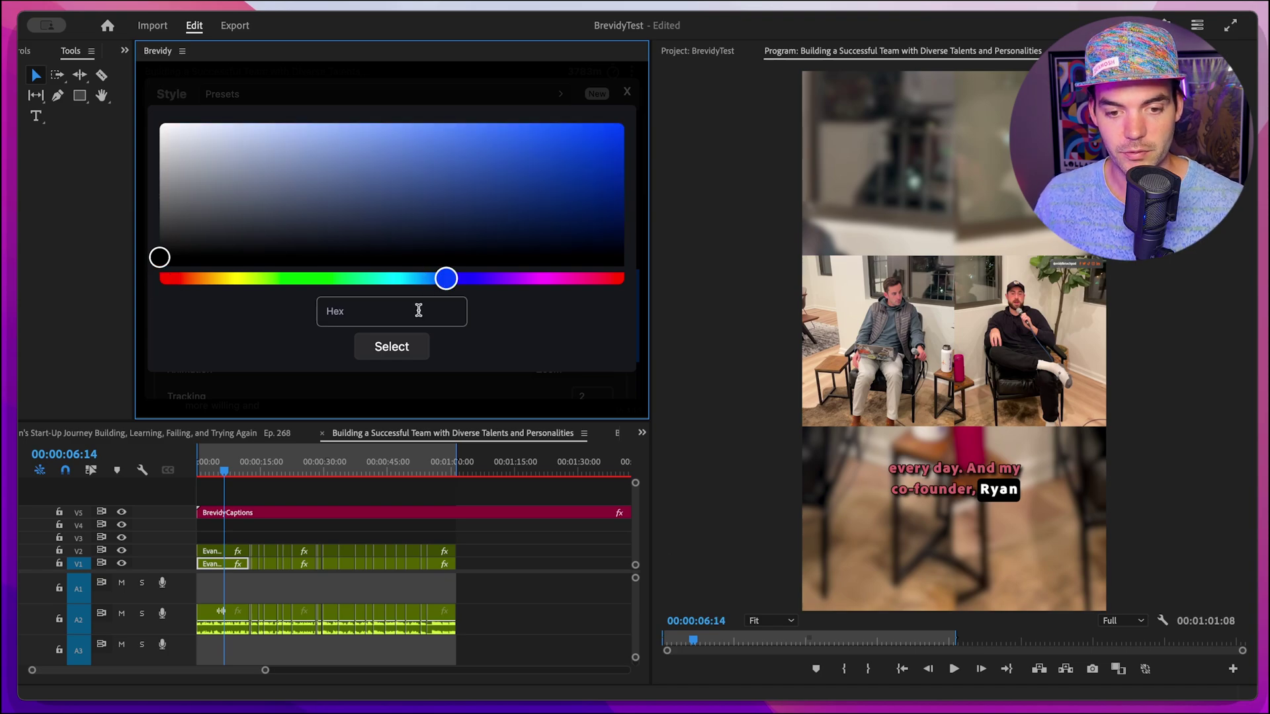
left_click_drag(426, 281, 423, 280)
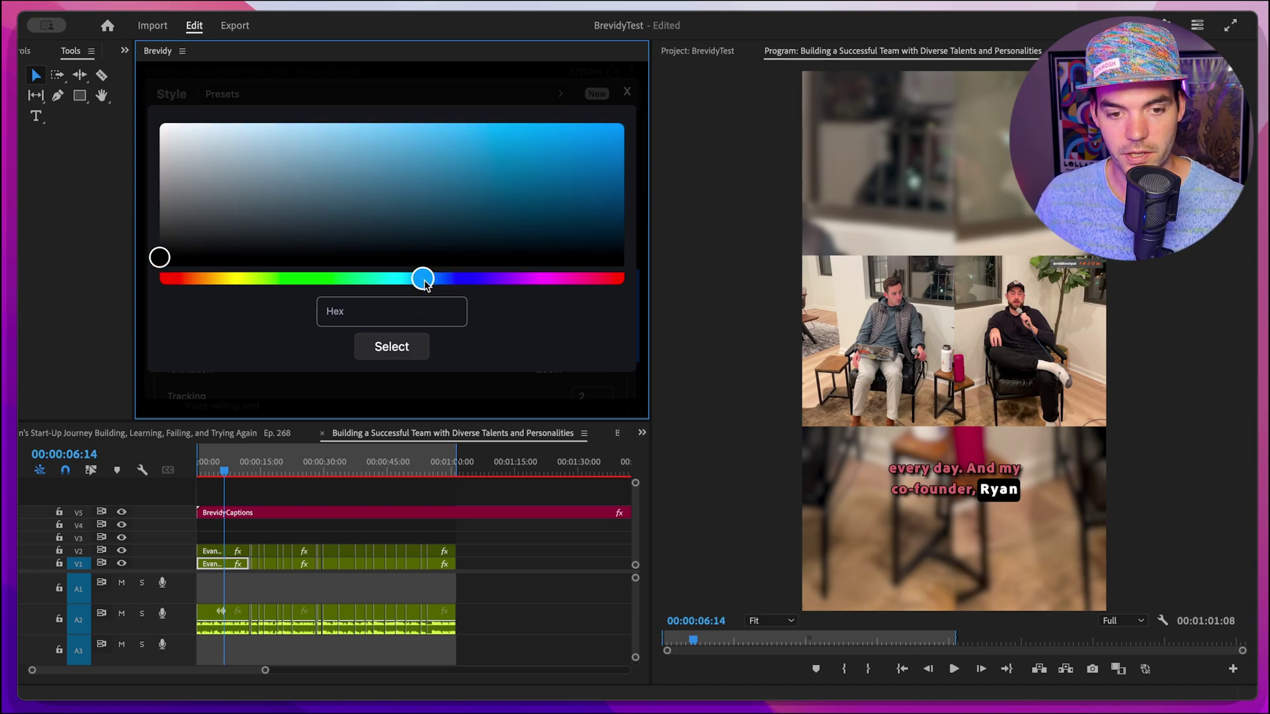
scroll(445, 176, "down", 2)
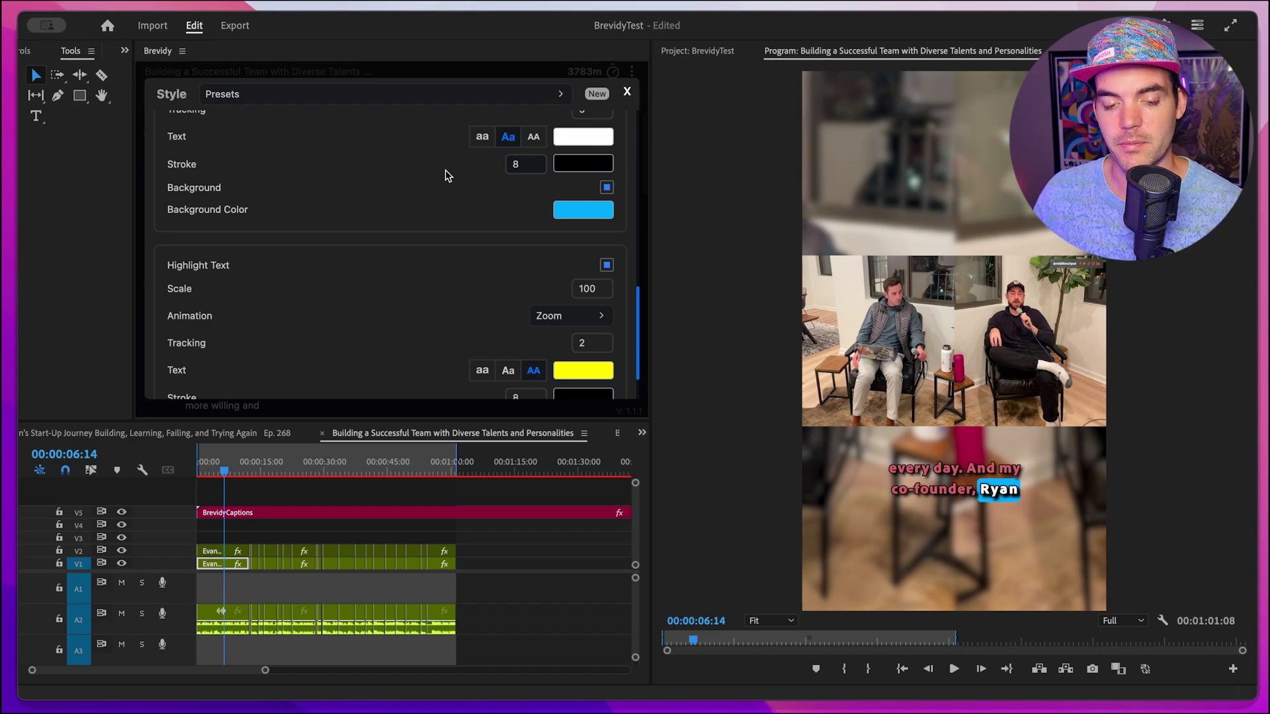
scroll(410, 191, "down", 1)
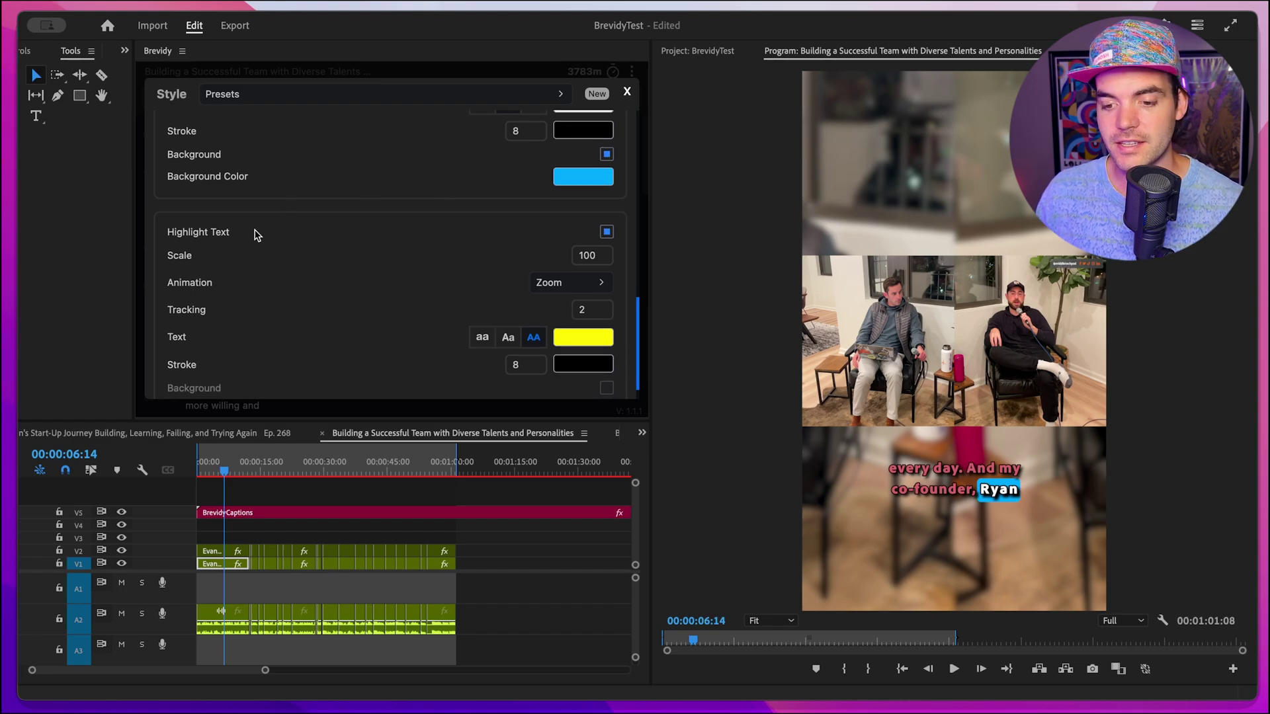
Highlight "front", the co-founder's surname and "wanted." in the transcript, and add AI-suggested highlights to the captions.
left_click(628, 96)
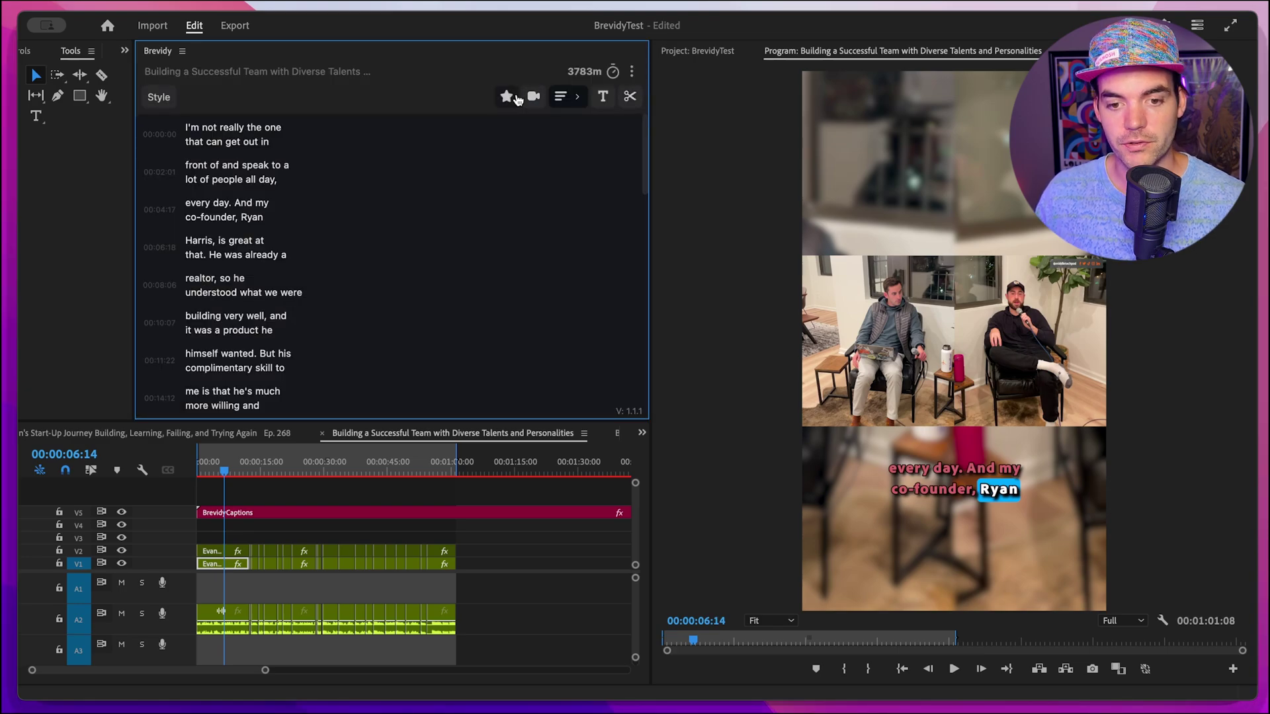
left_click(523, 99)
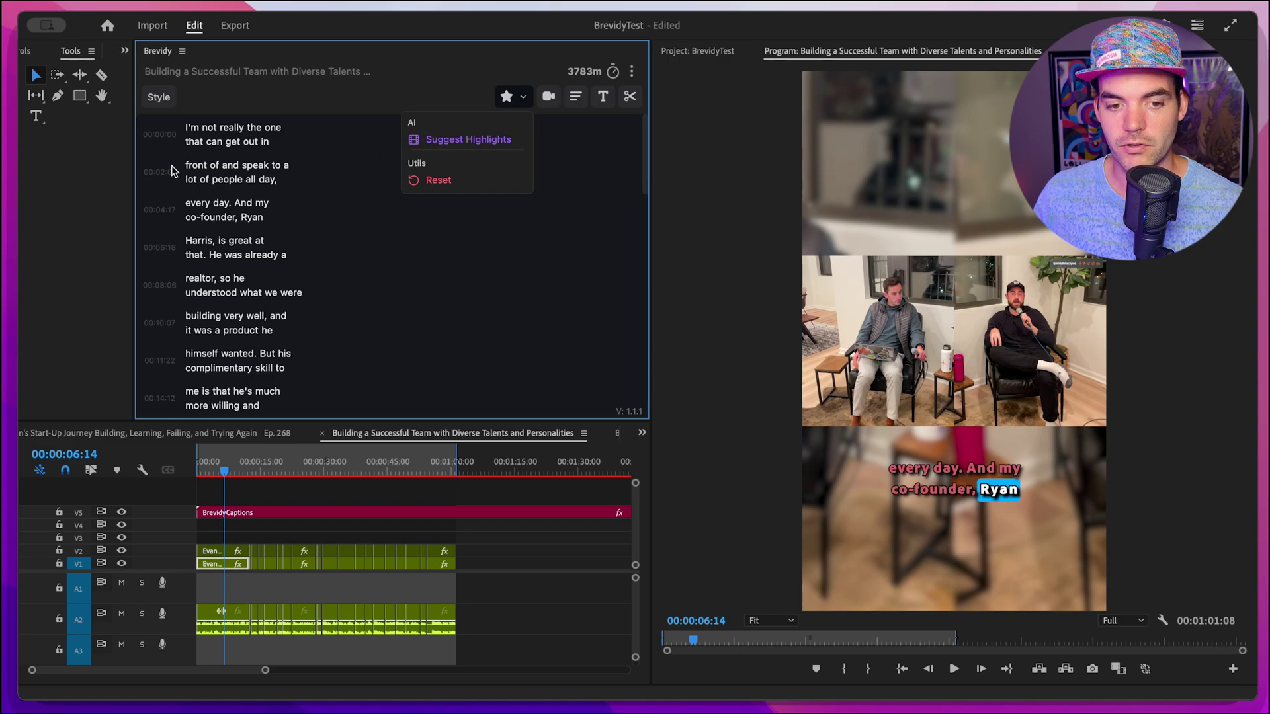
left_click(201, 168)
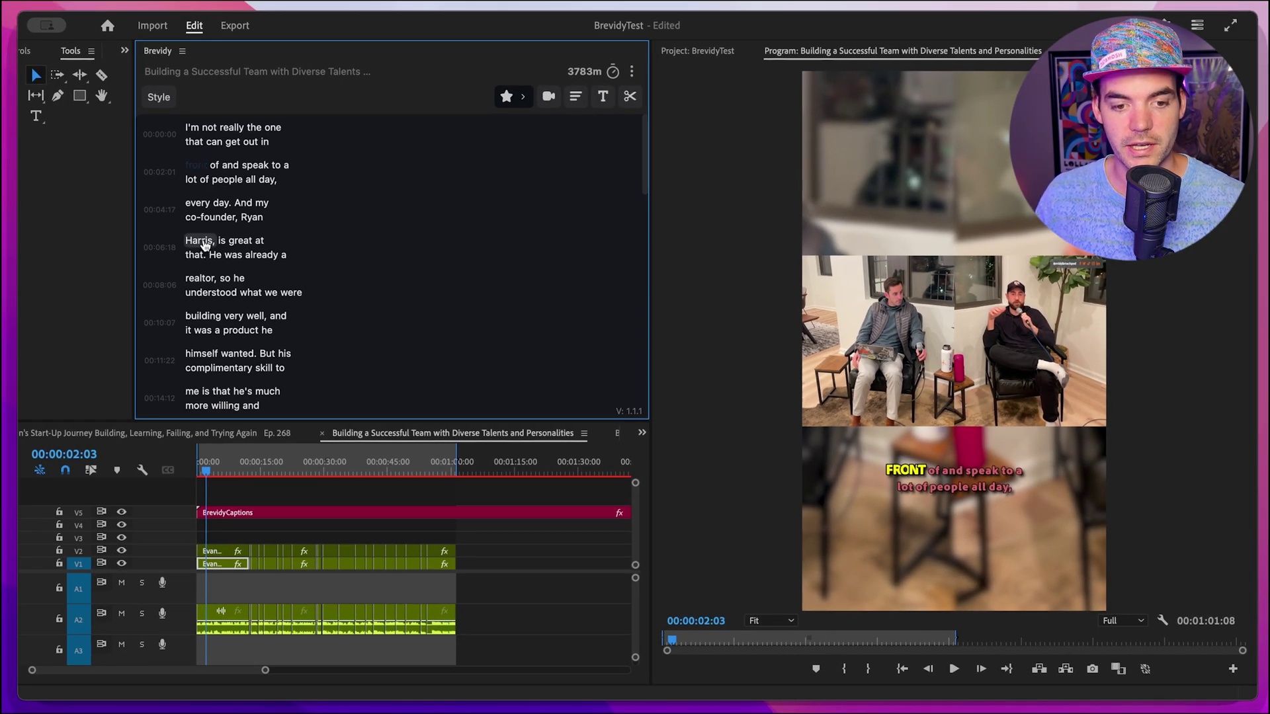
left_click(206, 245)
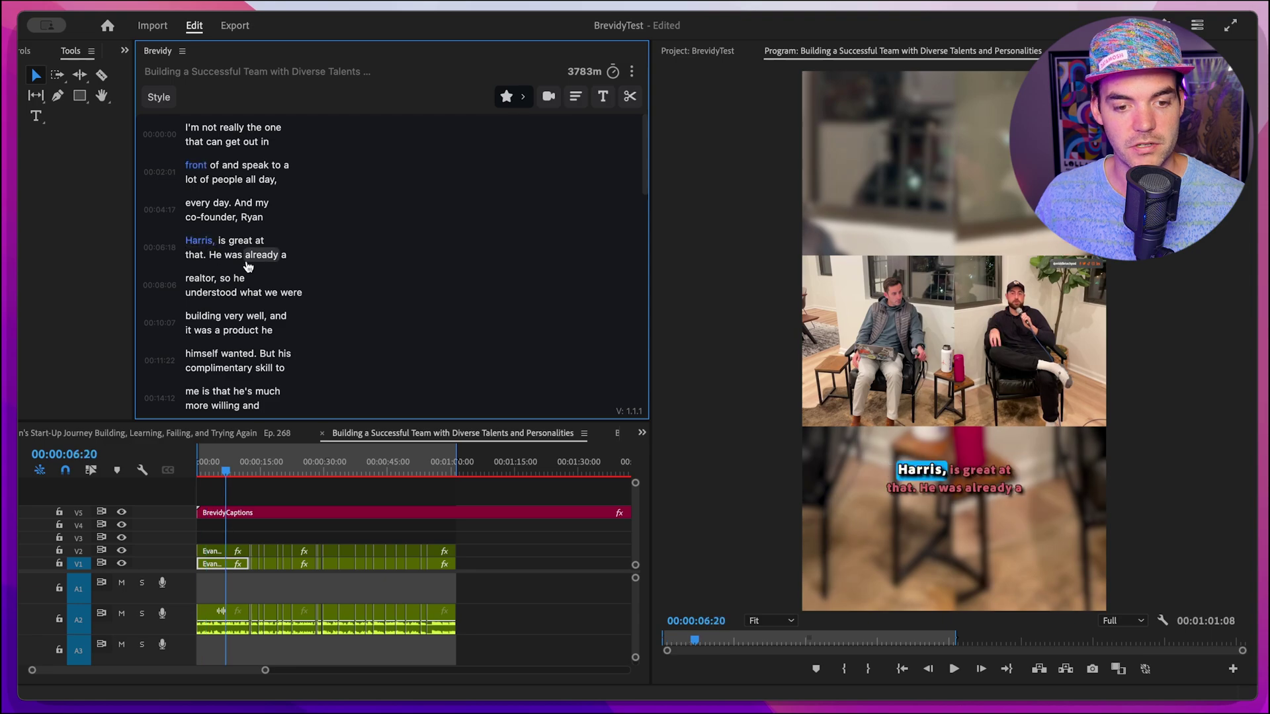
scroll(227, 305, "down", 1)
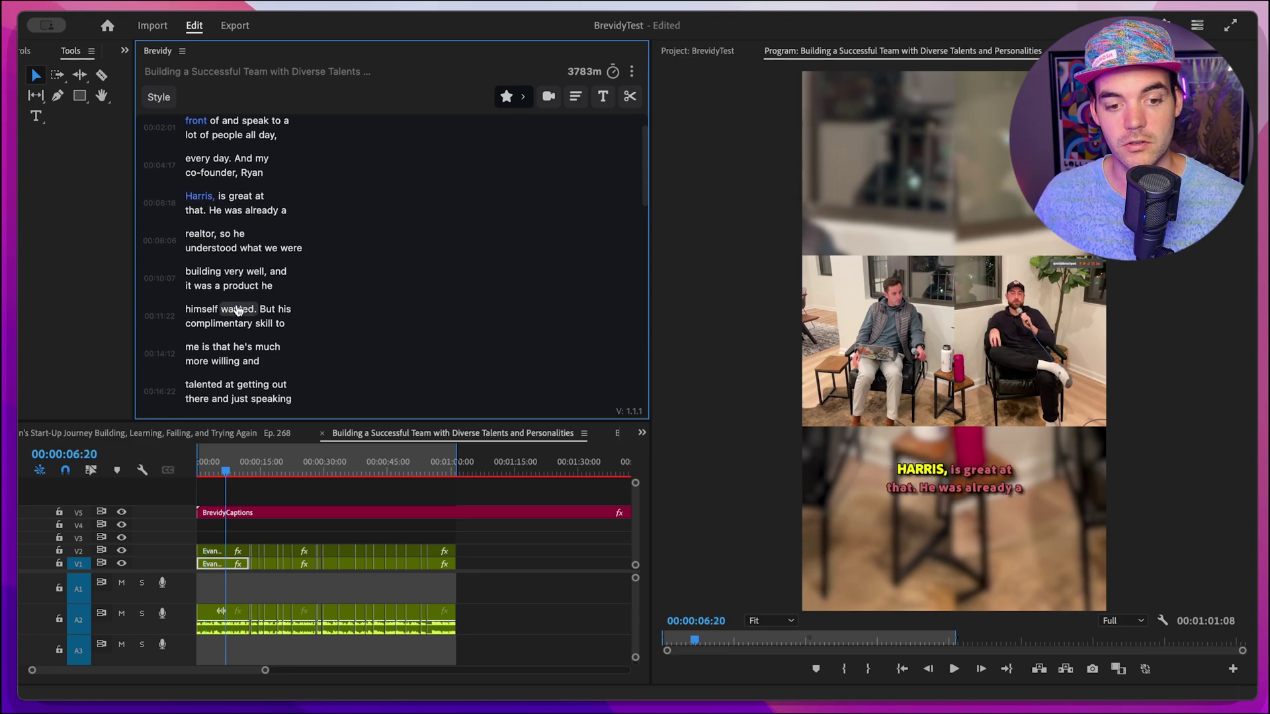
left_click(236, 311)
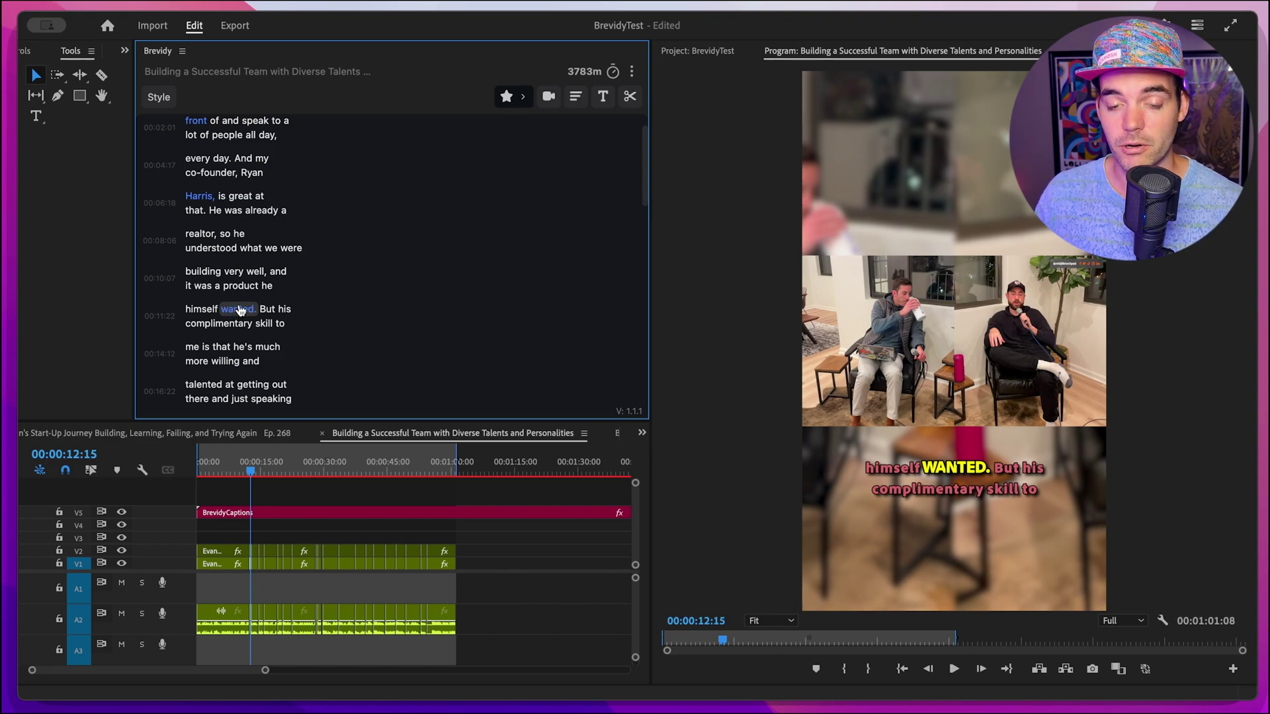
left_click(510, 99)
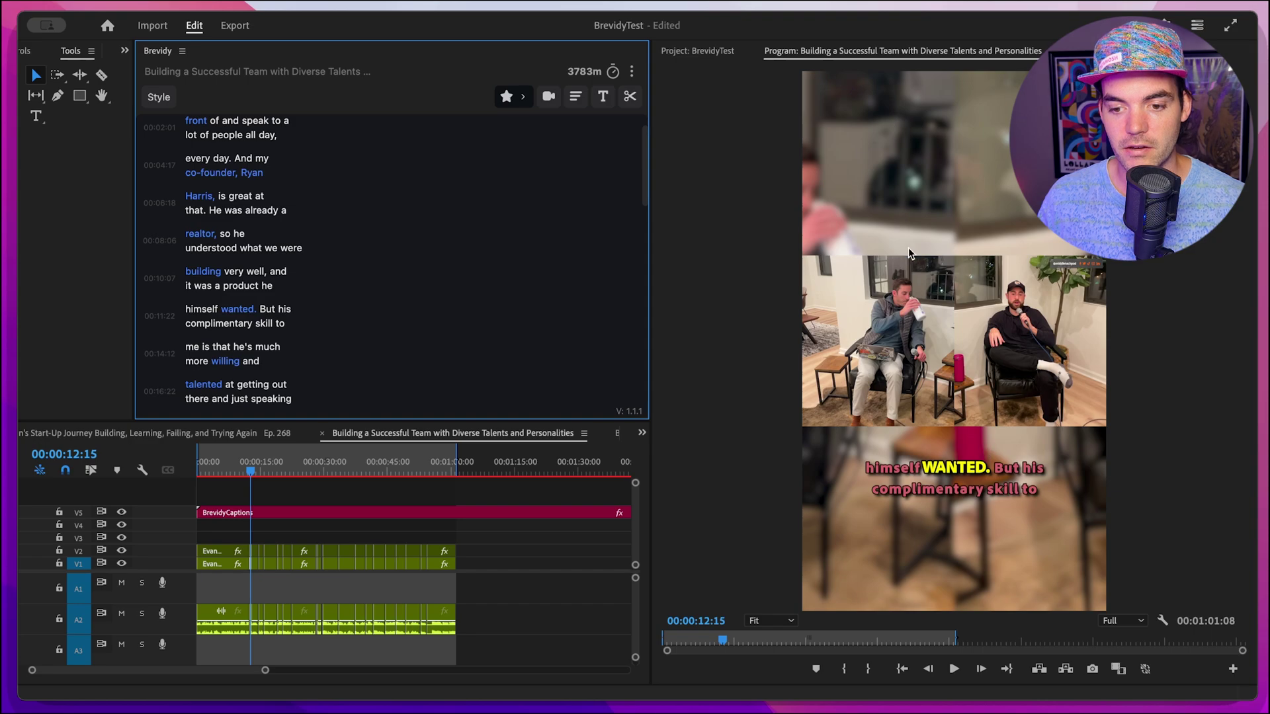
scroll(423, 254, "down", 2)
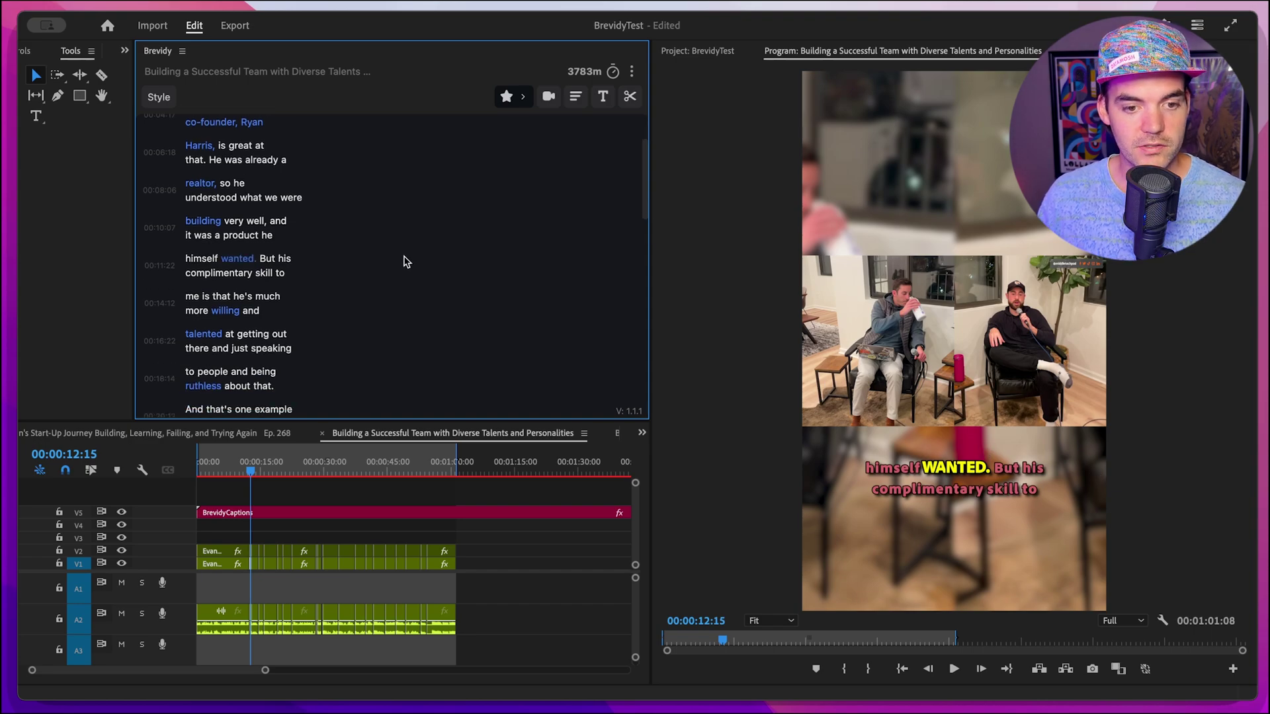
Set the highlight text's scale to 131 and enable its background in the caption style.
left_click(163, 98)
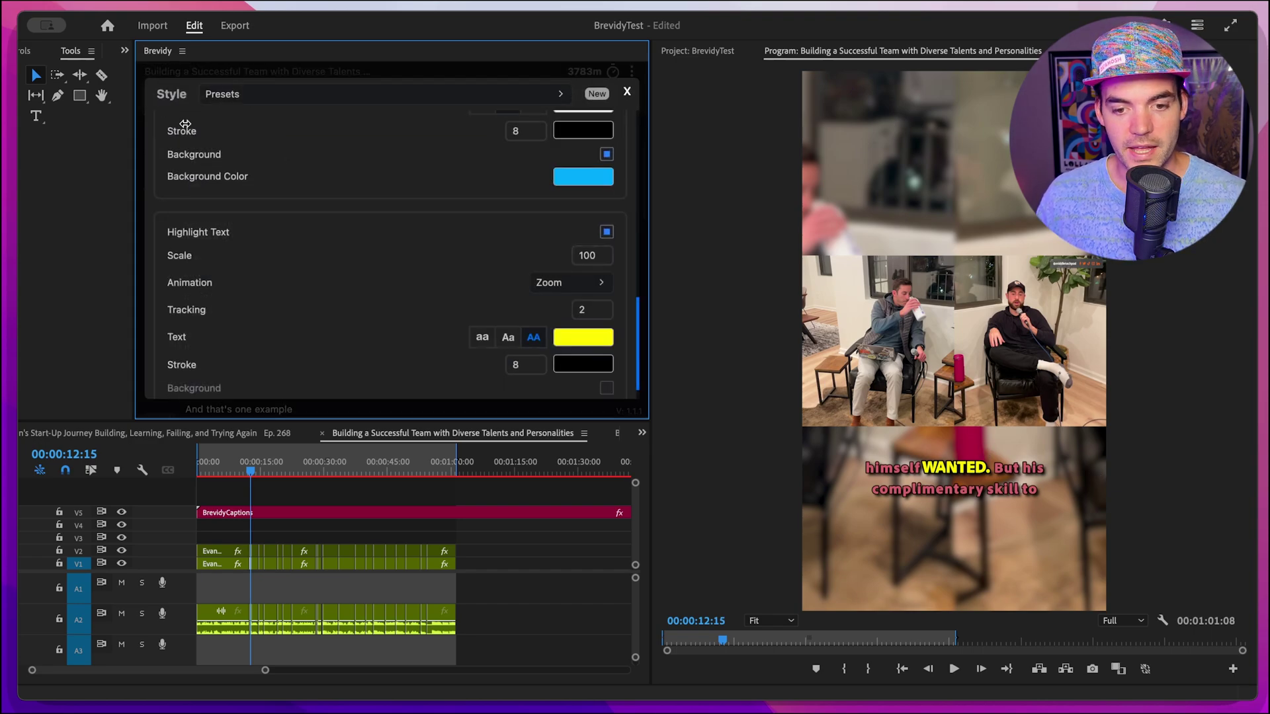
scroll(348, 240, "down", 1)
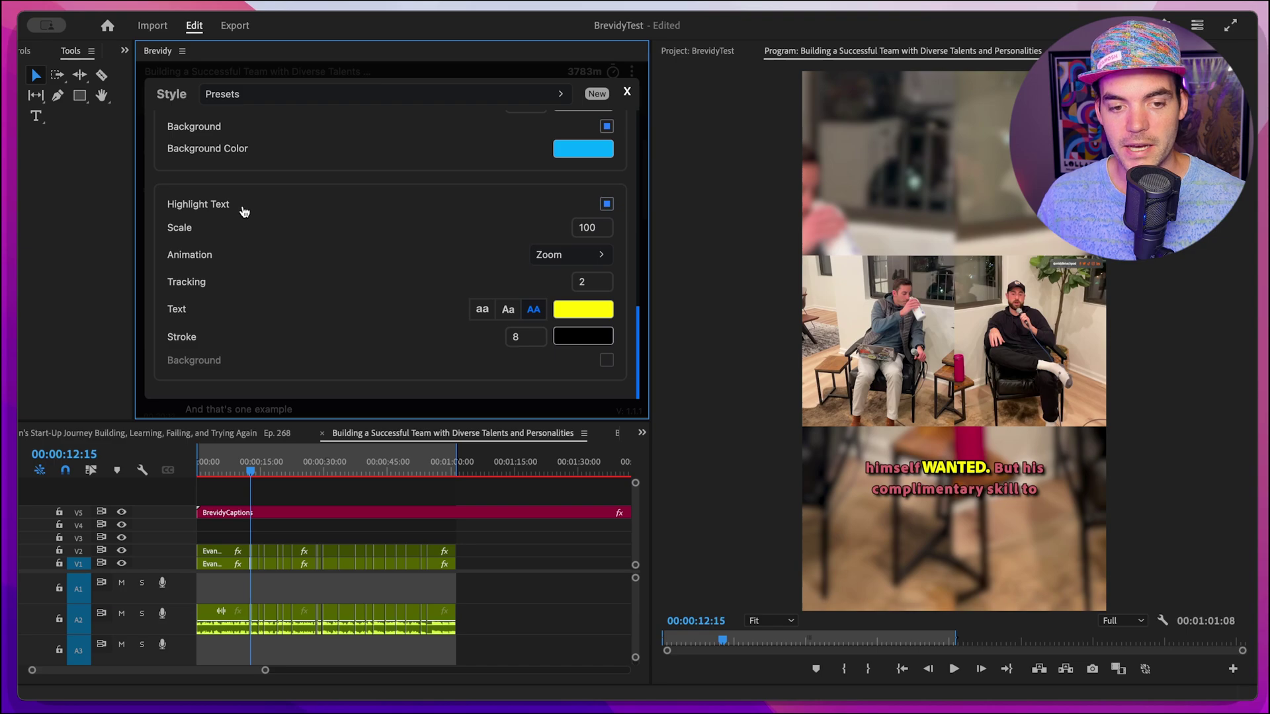
scroll(279, 265, "up", 6)
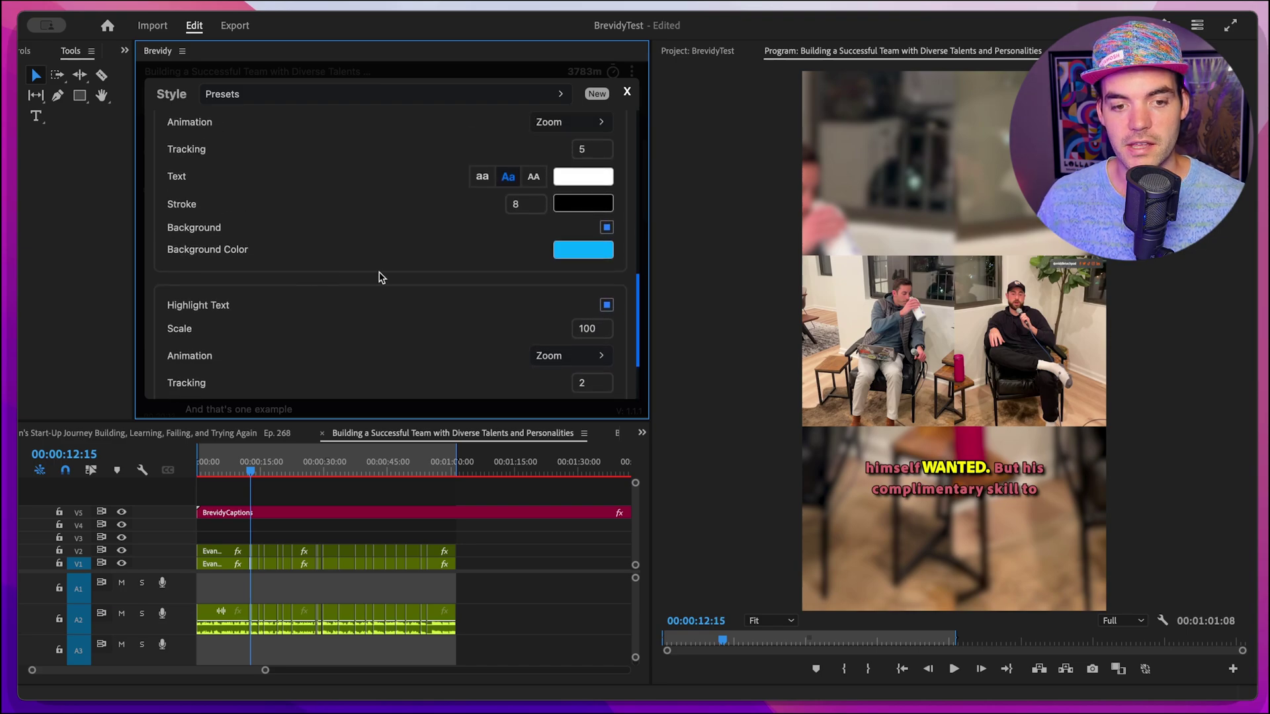
scroll(439, 275, "down", 6)
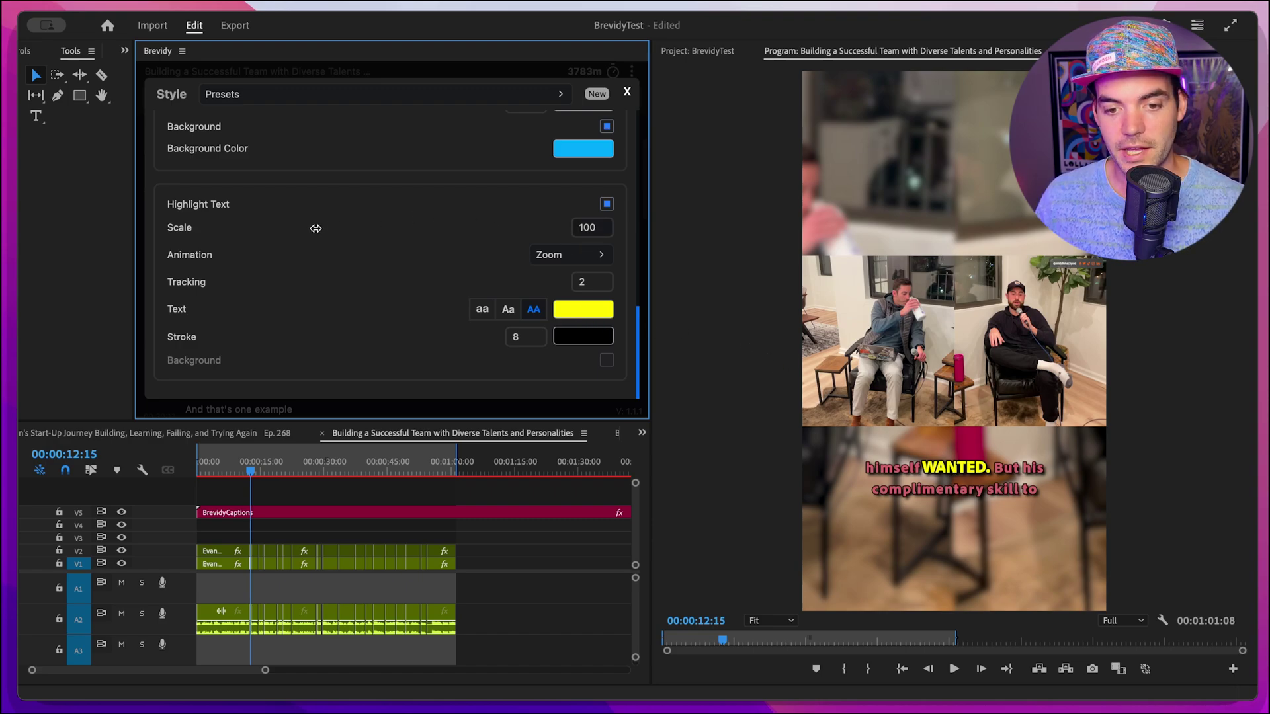
left_click_drag(316, 229, 405, 229)
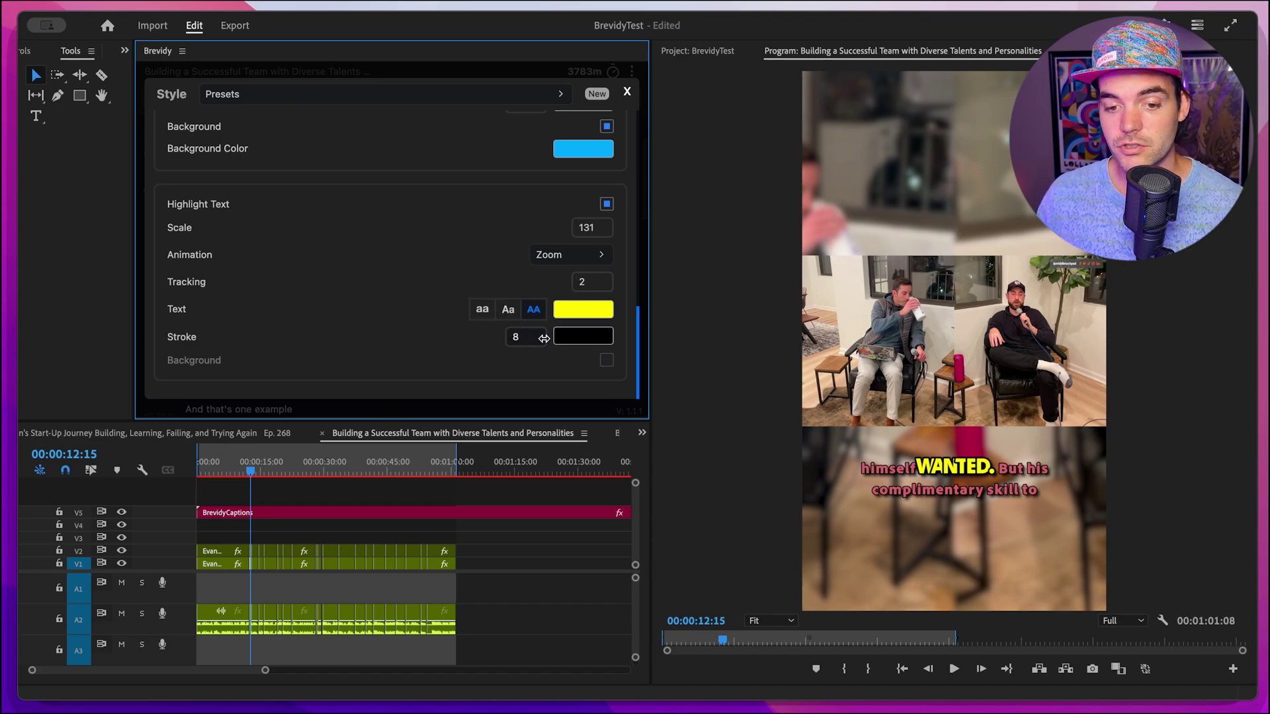
left_click(606, 360)
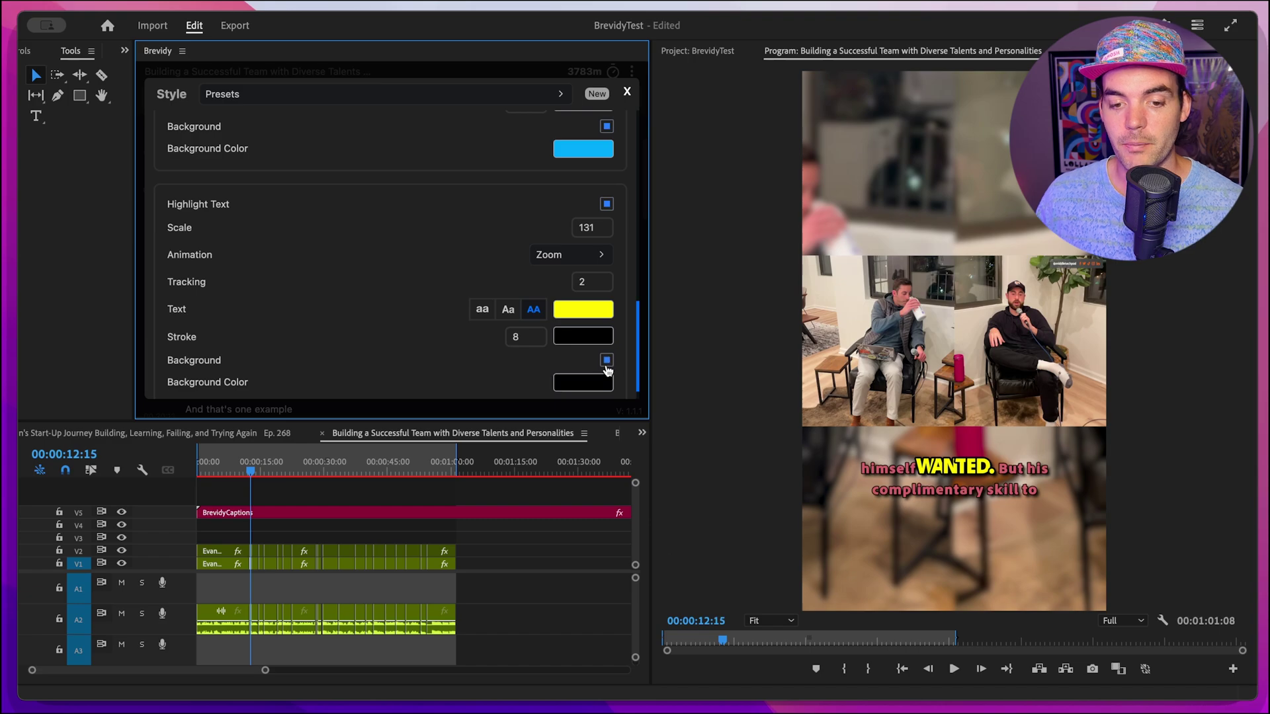
Disable the highlight text's background and close the caption style settings.
scroll(375, 304, "down", 1)
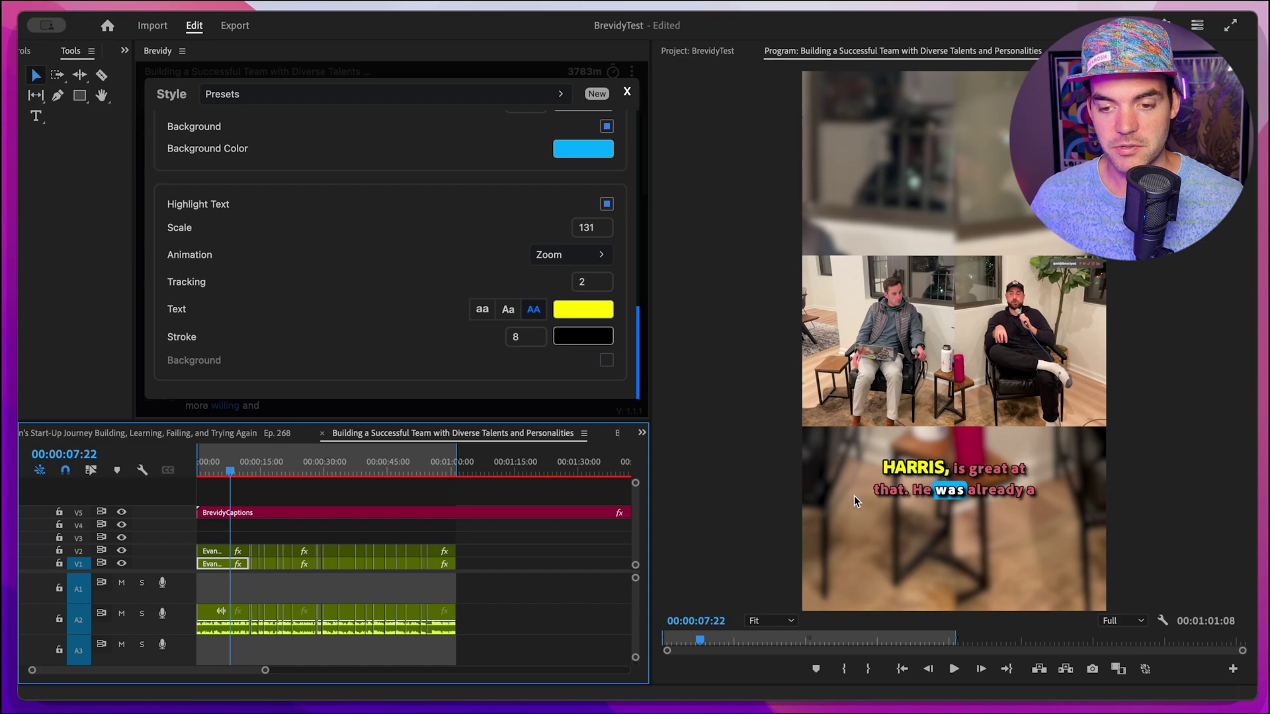
left_click(627, 97)
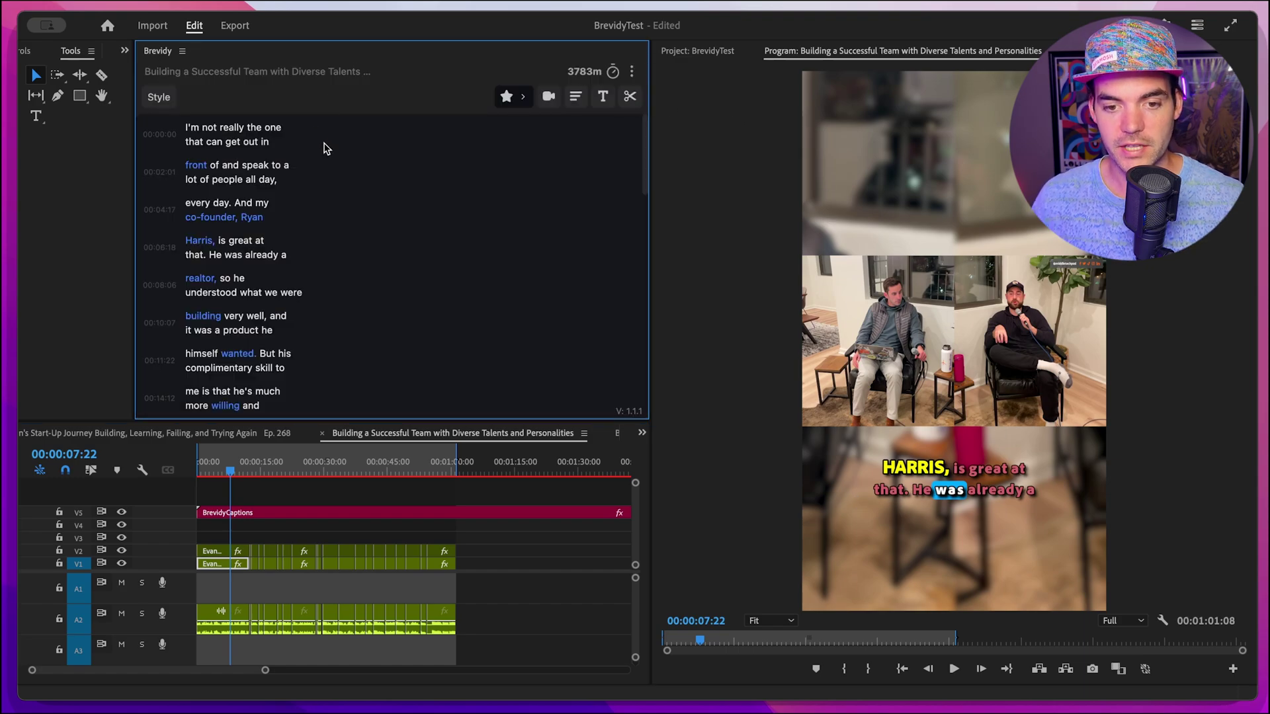
Try one line and six lines per caption, previewing them in the sequence, and return the line limit to 2.
left_click(572, 101)
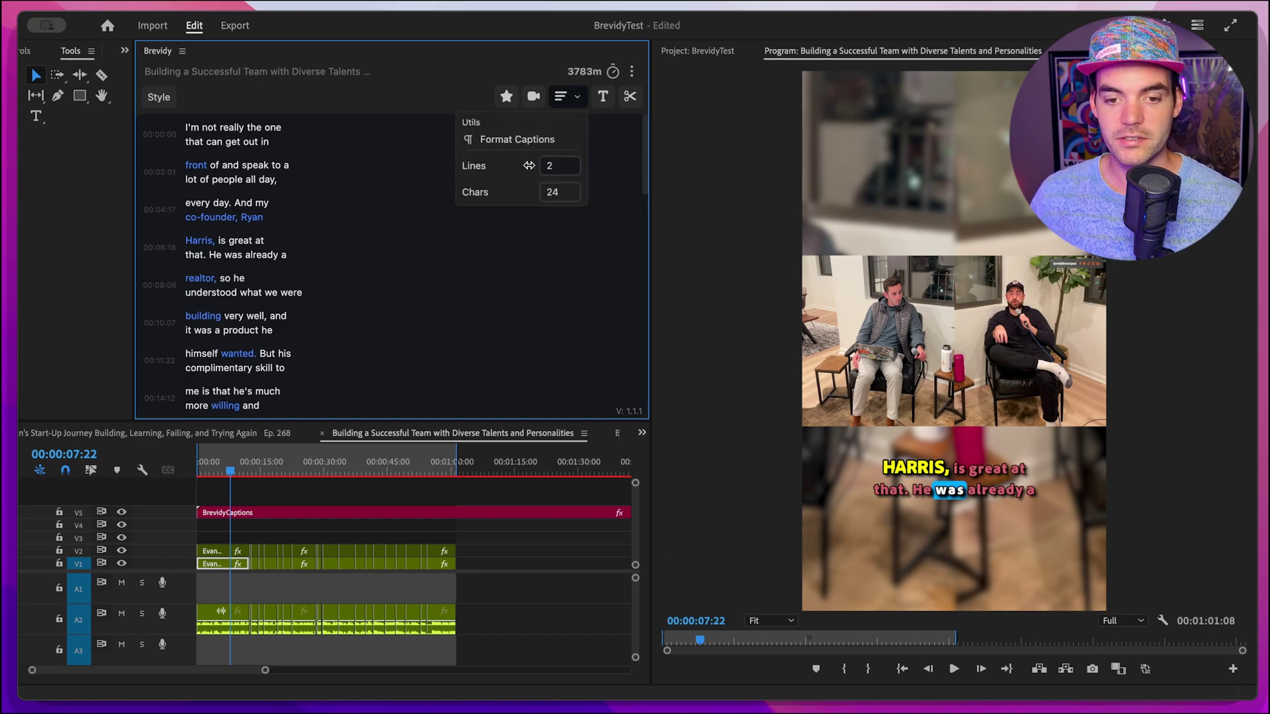
left_click_drag(522, 166, 507, 166)
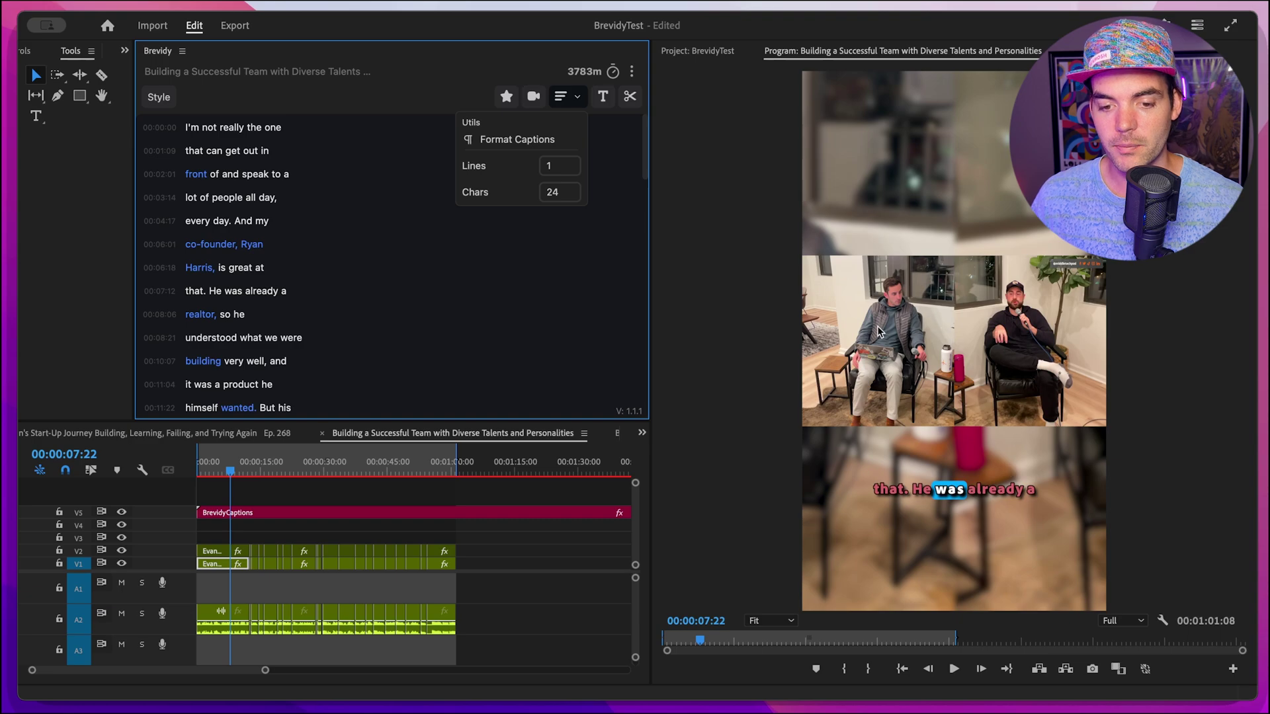
left_click(243, 475)
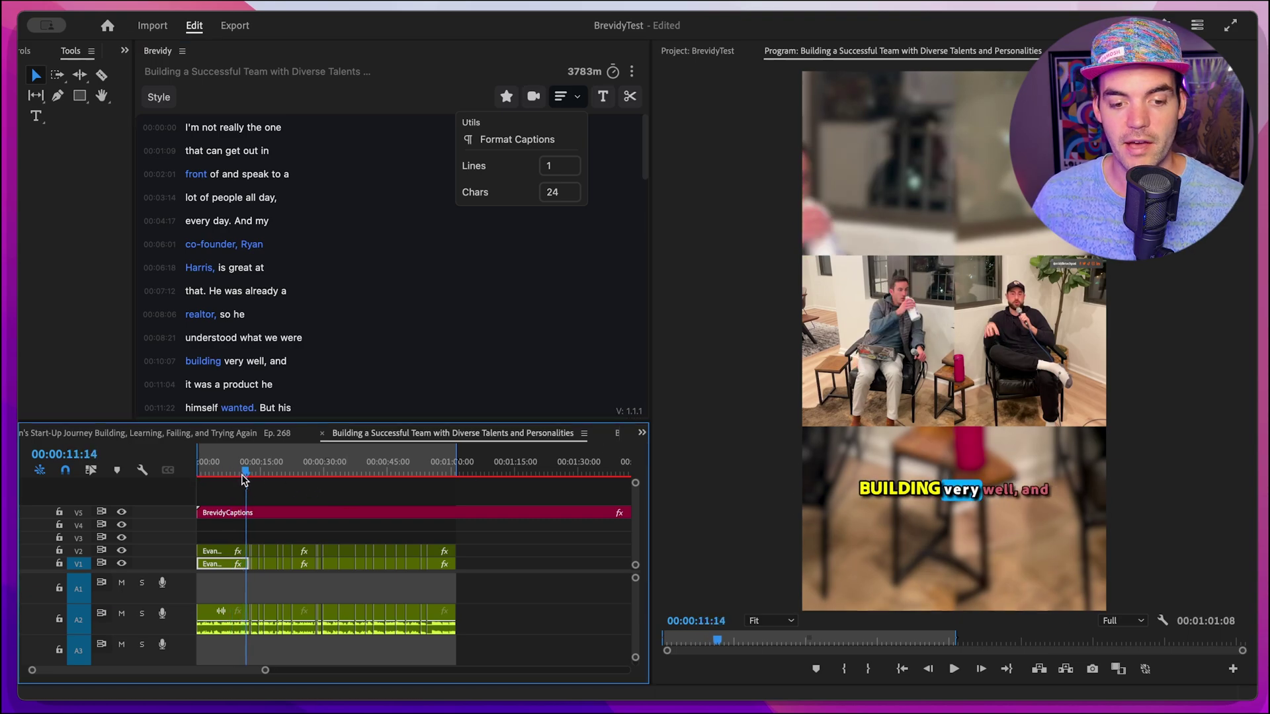
left_click(249, 475)
scroll(507, 249, "down", 3)
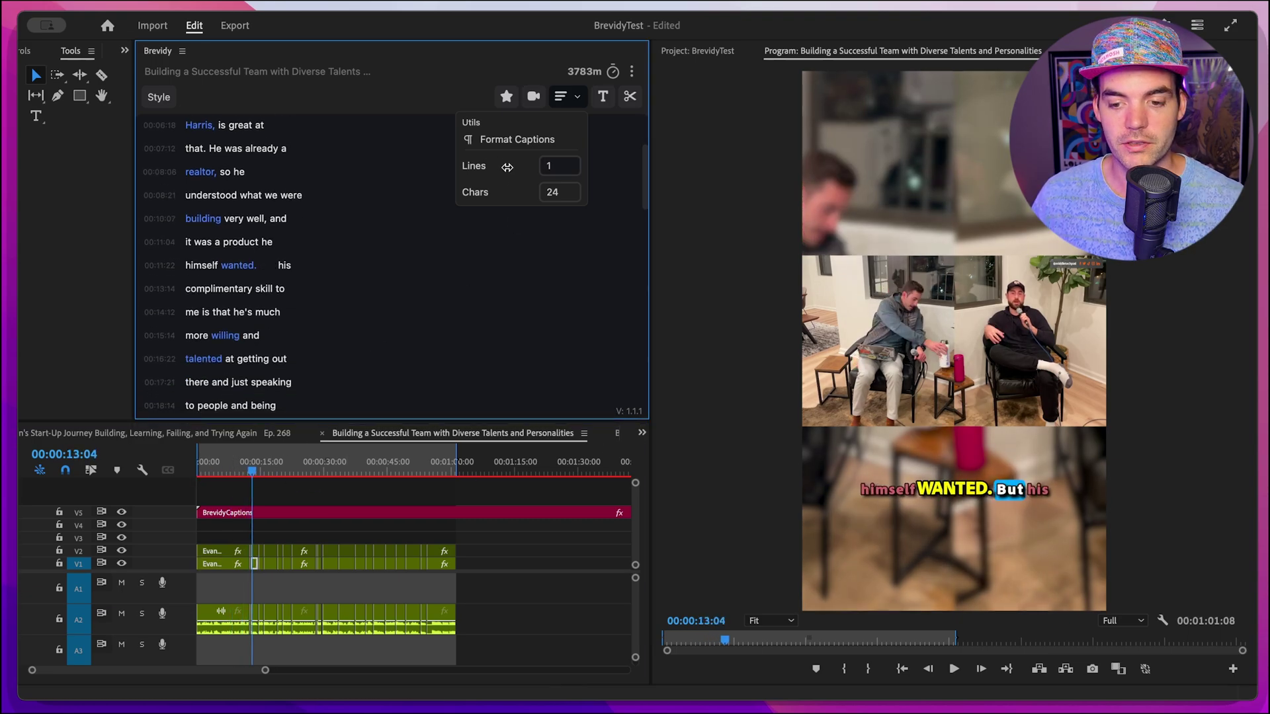
left_click_drag(508, 167, 559, 171)
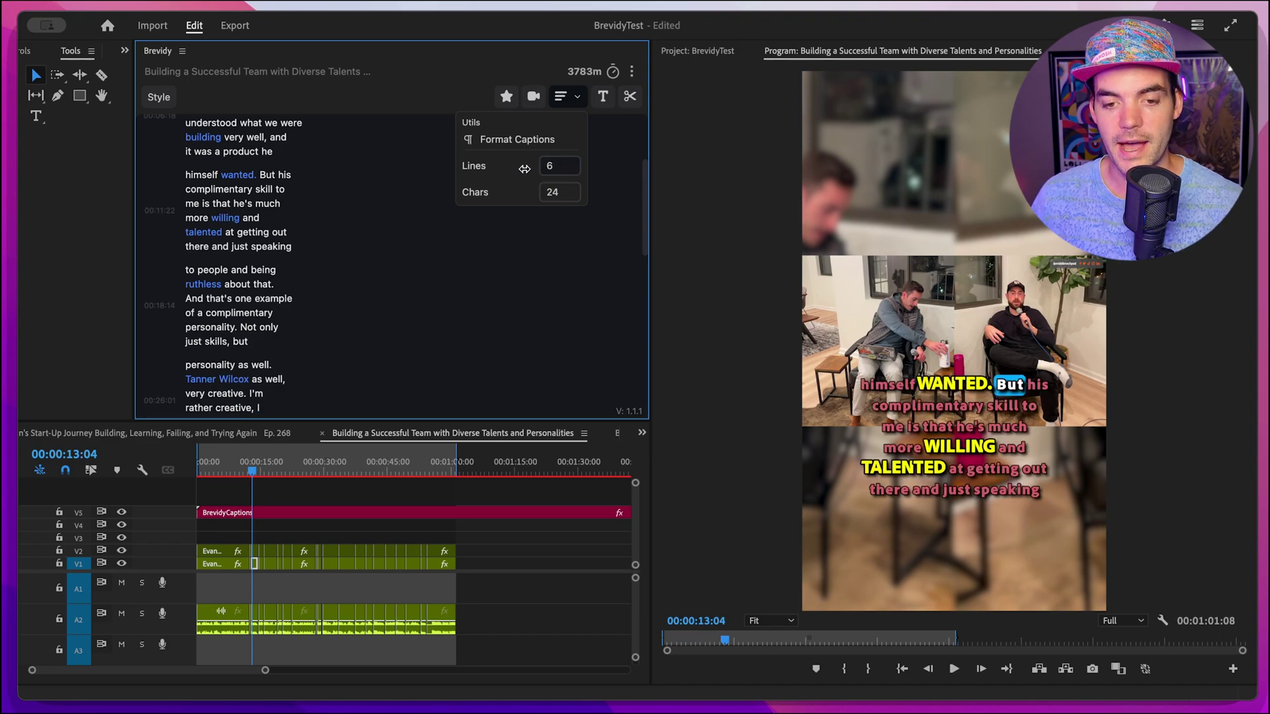
left_click_drag(524, 169, 461, 169)
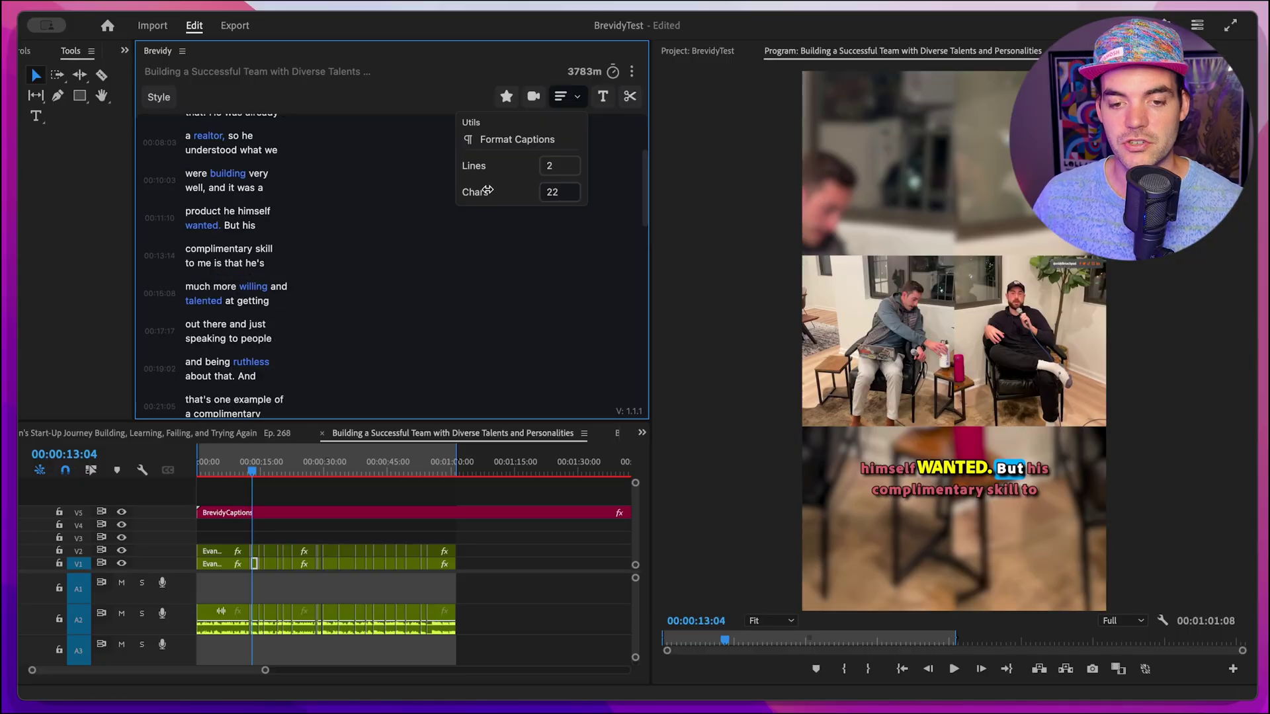
Limit the captions to 14 characters per line and run Format Captions on the transcript.
mouse_move(488, 191)
left_mouse_down()
mouse_move(470, 190)
mouse_move(519, 197)
mouse_move(482, 194)
left_mouse_up()
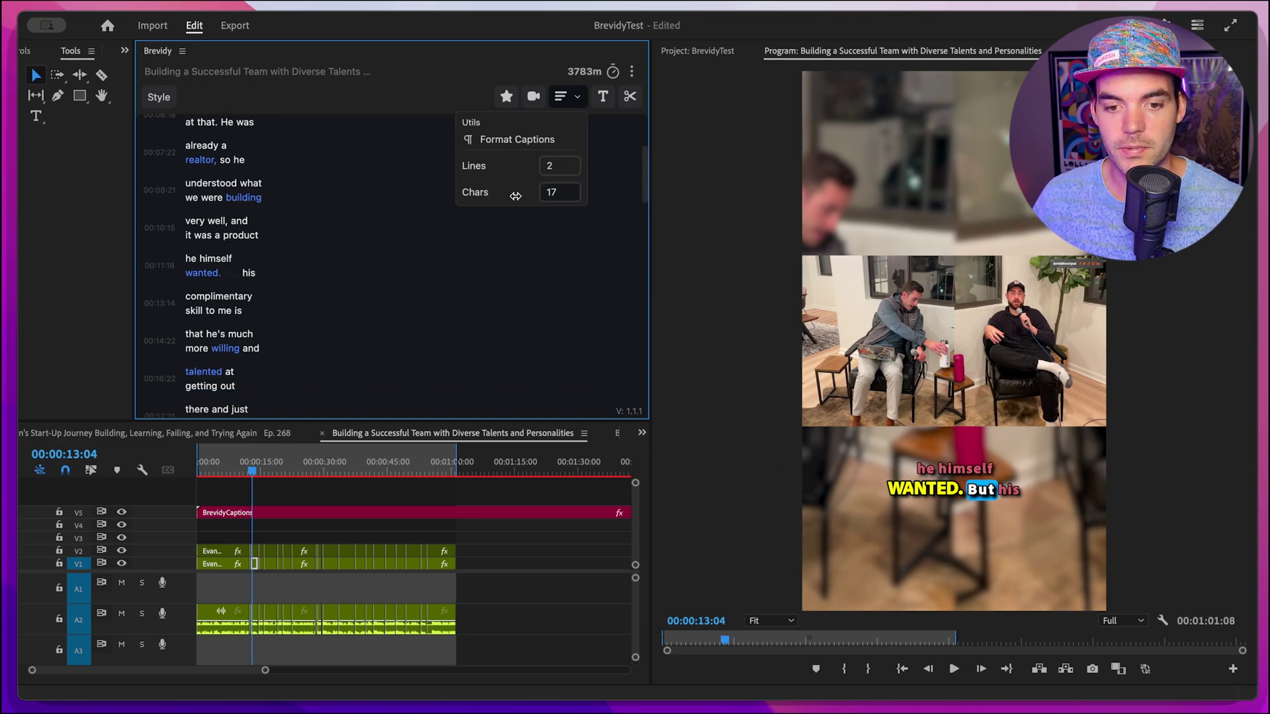
left_click_drag(510, 192, 468, 192)
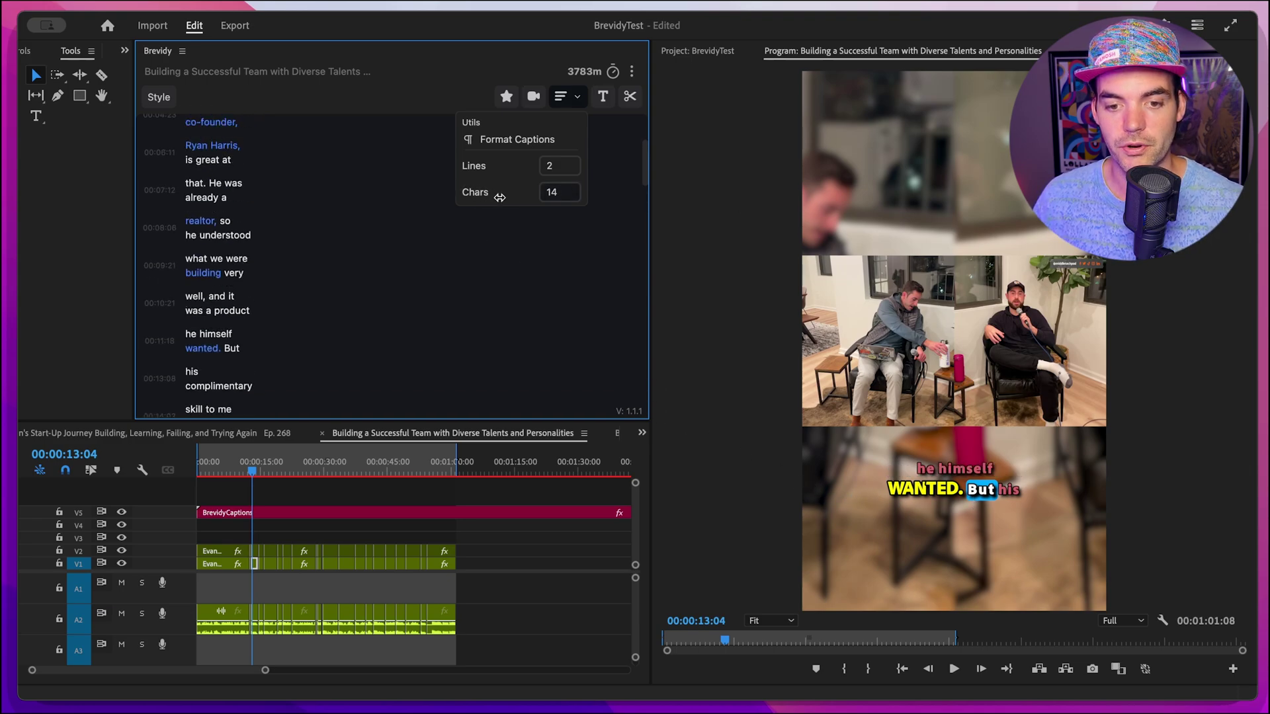
left_click(522, 144)
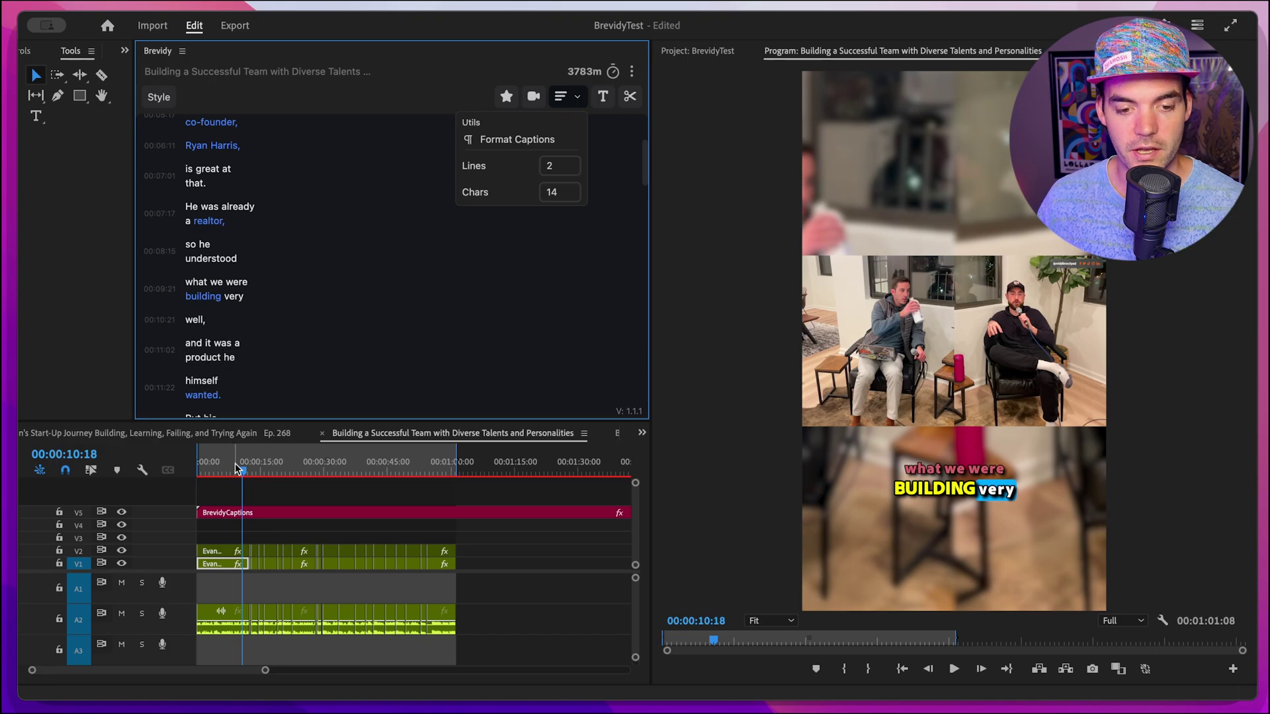
Review the reformatted line breaks in the transcript and play the captions briefly from near the start of the sequence.
scroll(256, 370, "down", 1)
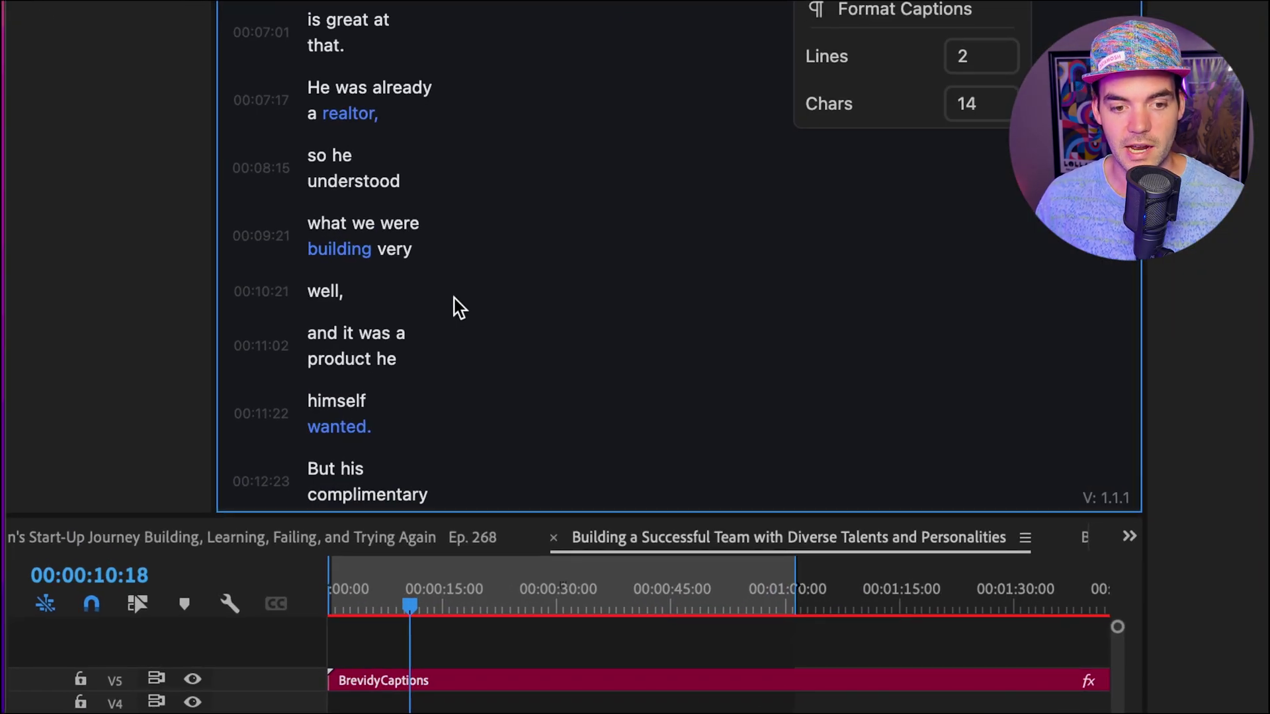
scroll(269, 304, "up", 3)
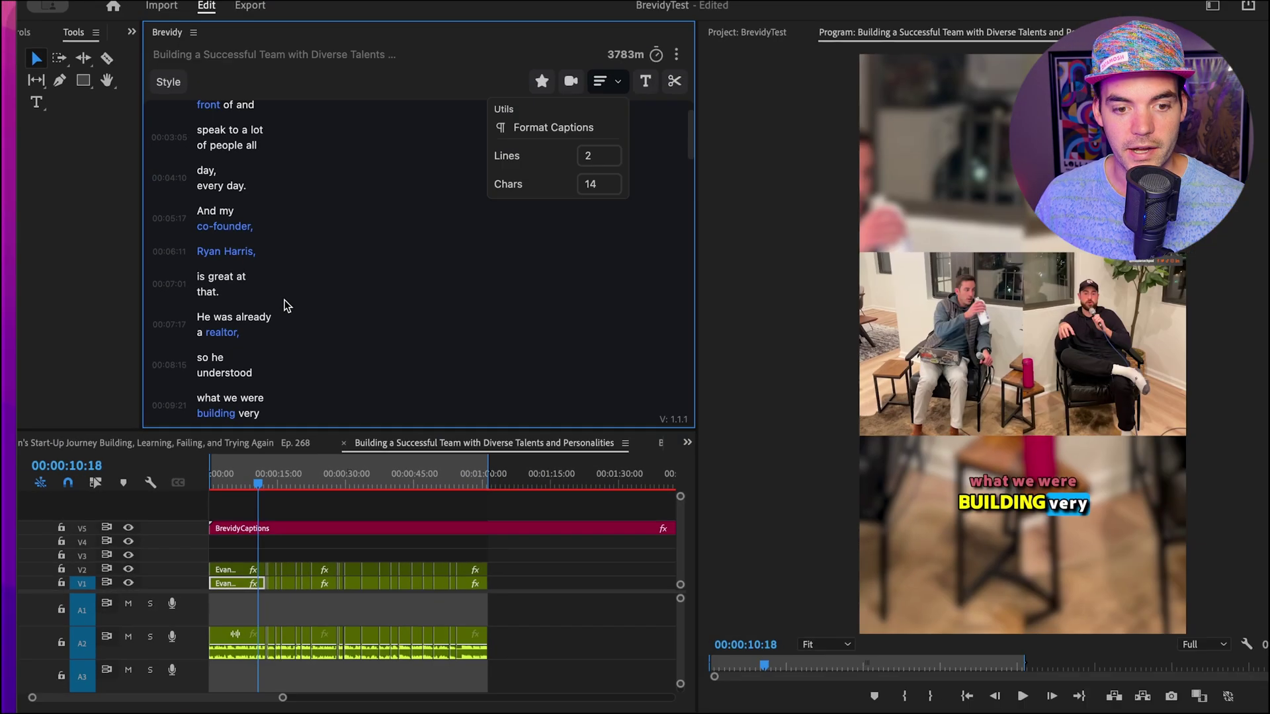
left_click_drag(410, 605, 346, 604)
left_click_drag(207, 472, 200, 471)
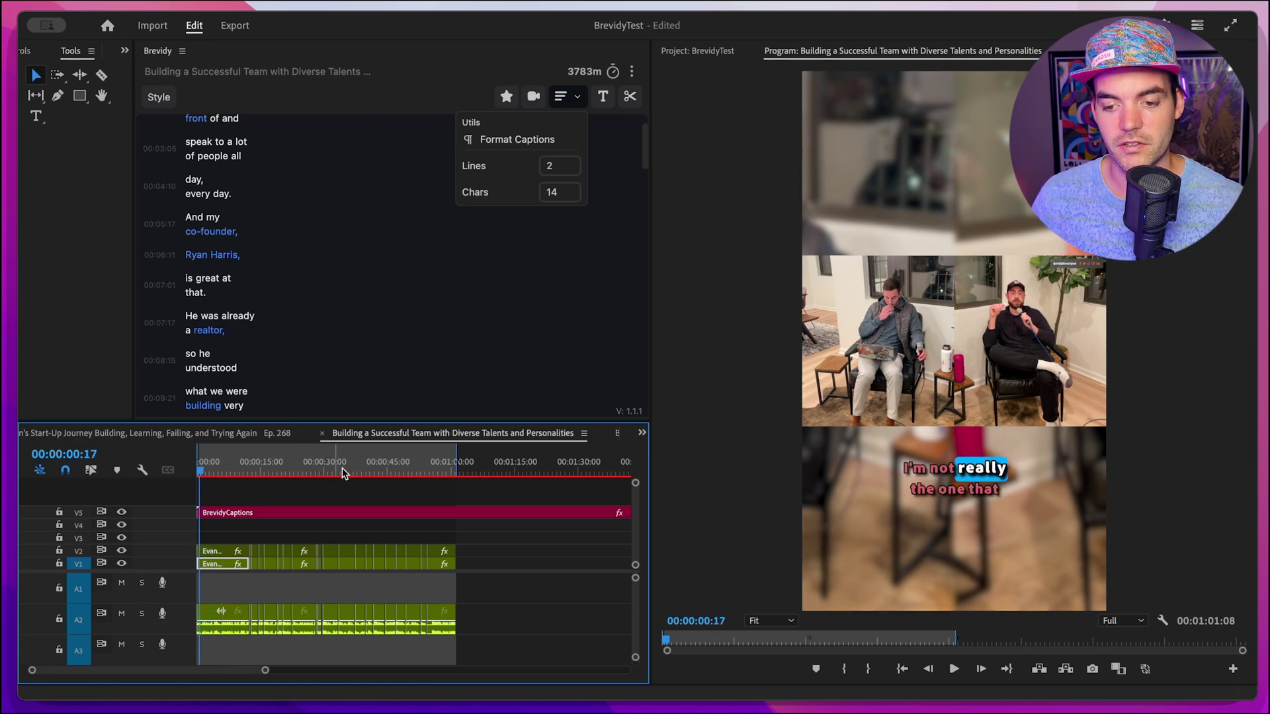
key("space")
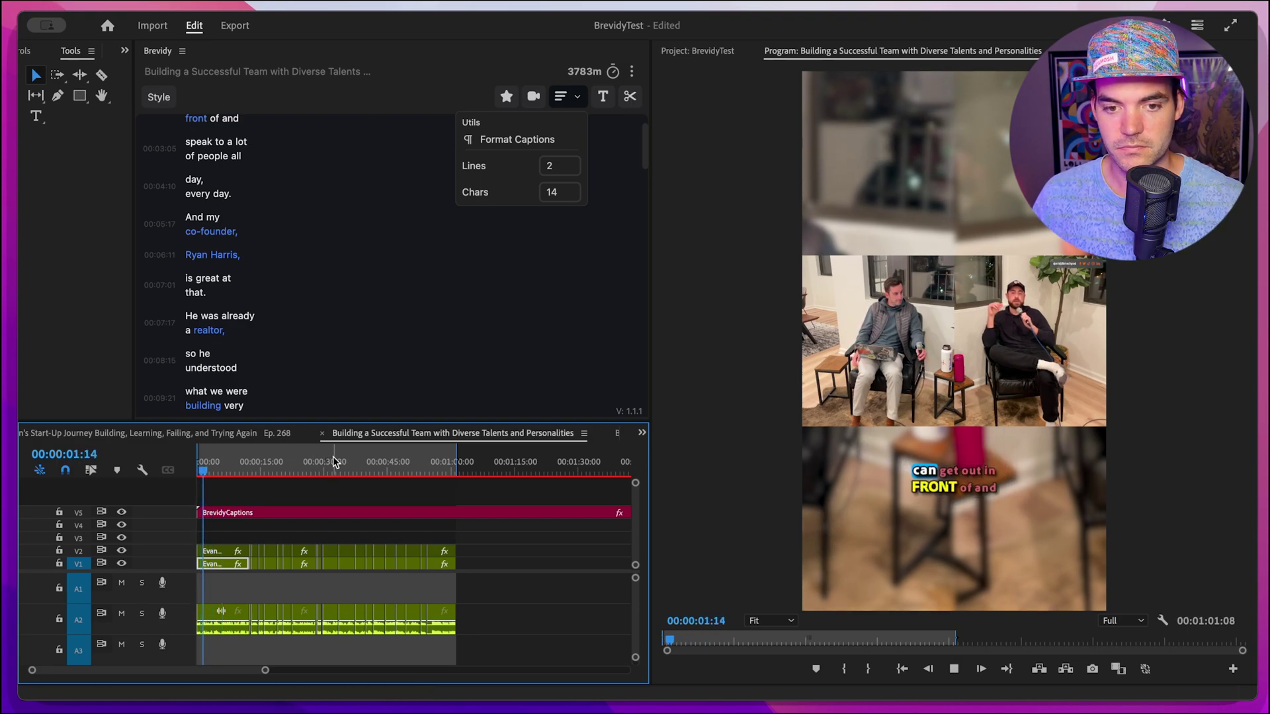
key("space")
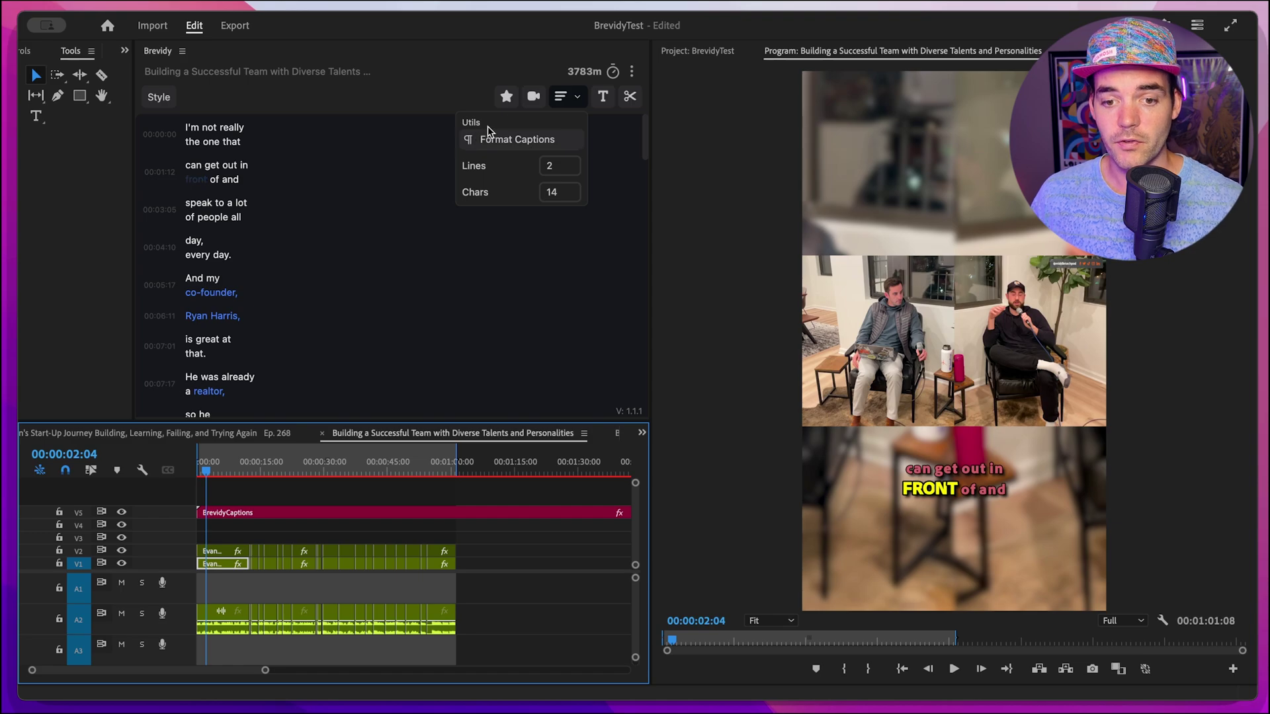
Switch the transcript to text editing, open the caption "can get out in front of and" and leave its editor.
left_click(576, 97)
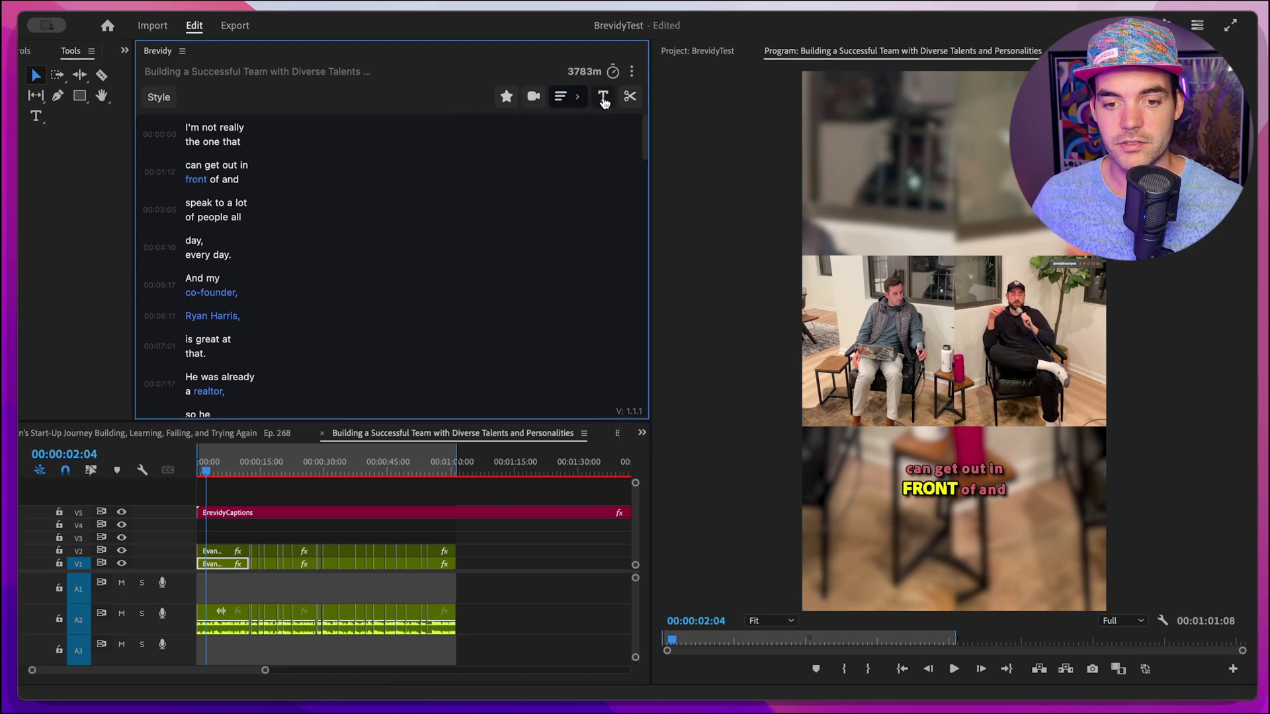
left_click(604, 99)
left_click(210, 166)
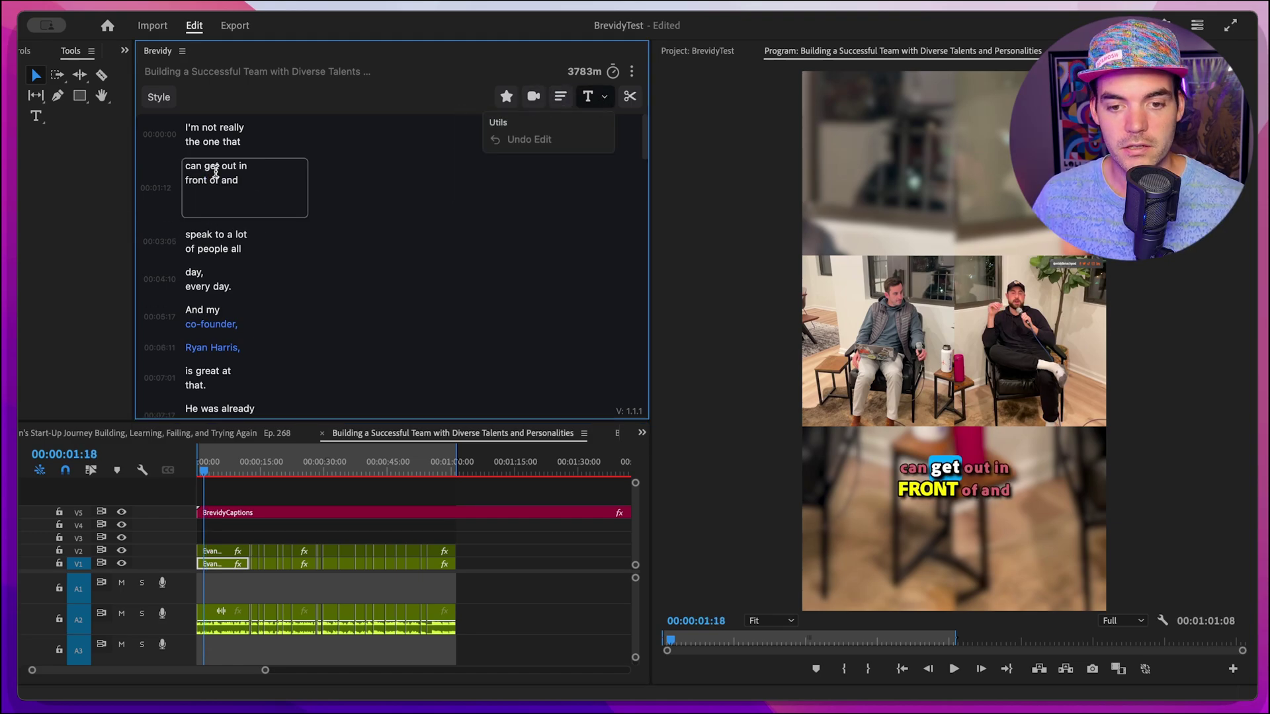
left_click(388, 187)
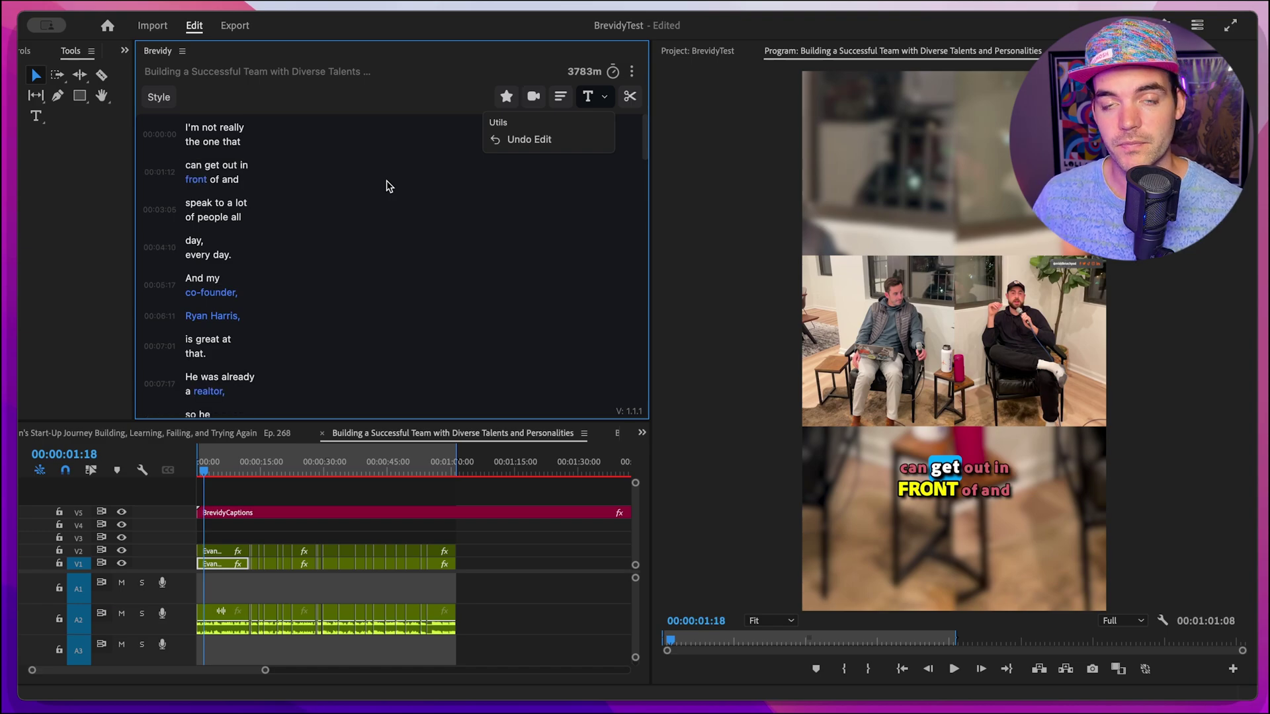